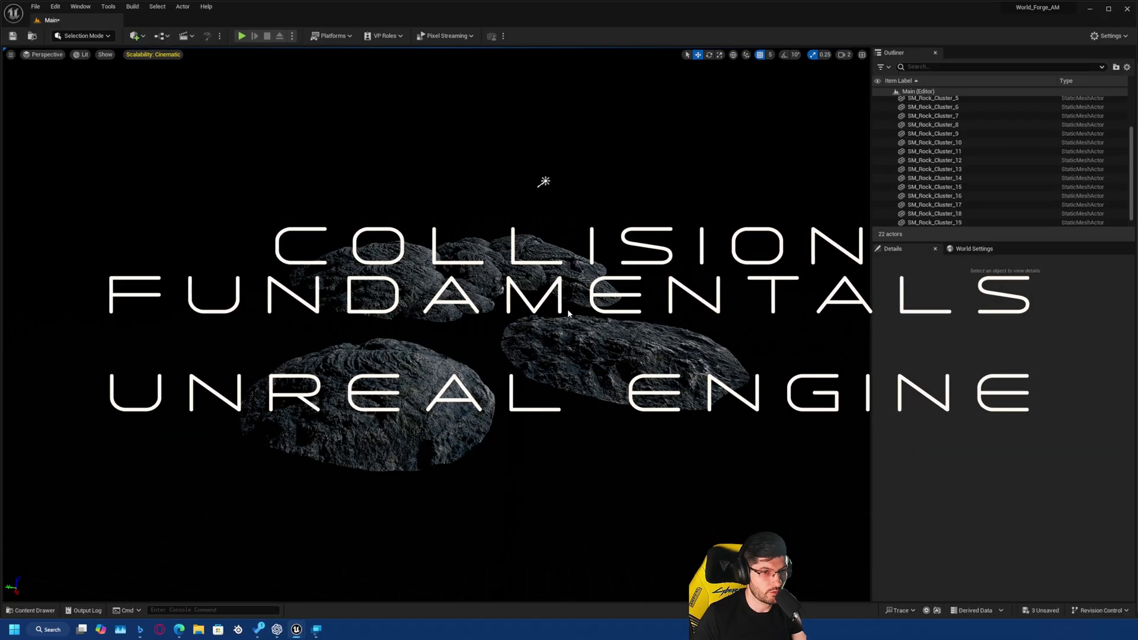
Play-test the level above the rock formations to check whether the character lands on them, and end the session.
right_click_drag(436, 399, 462, 279)
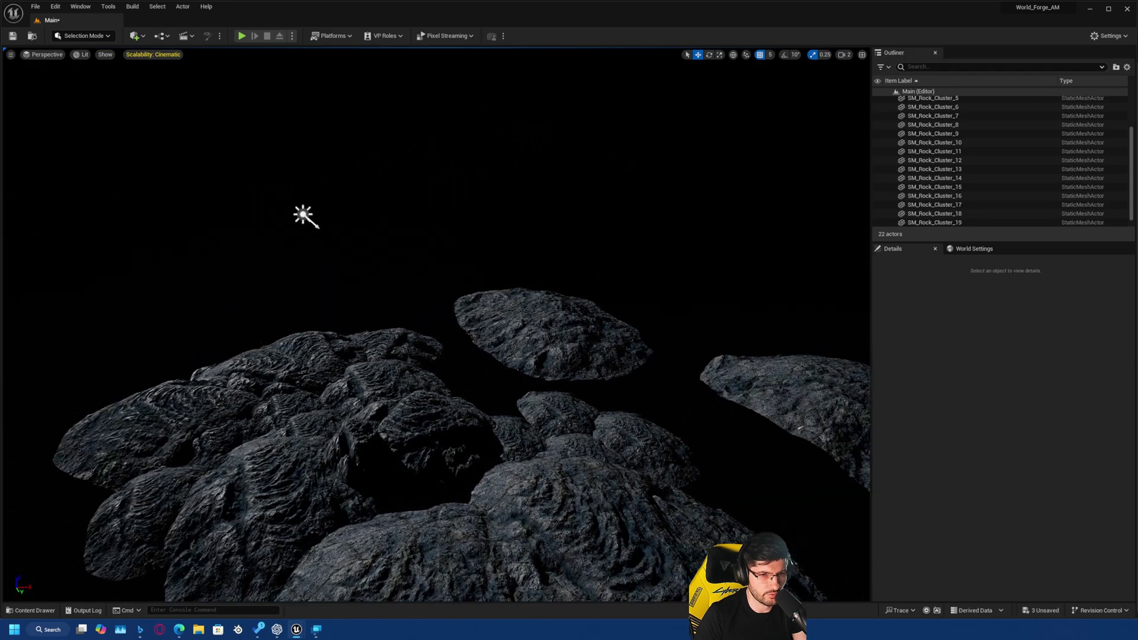
left_click(242, 36)
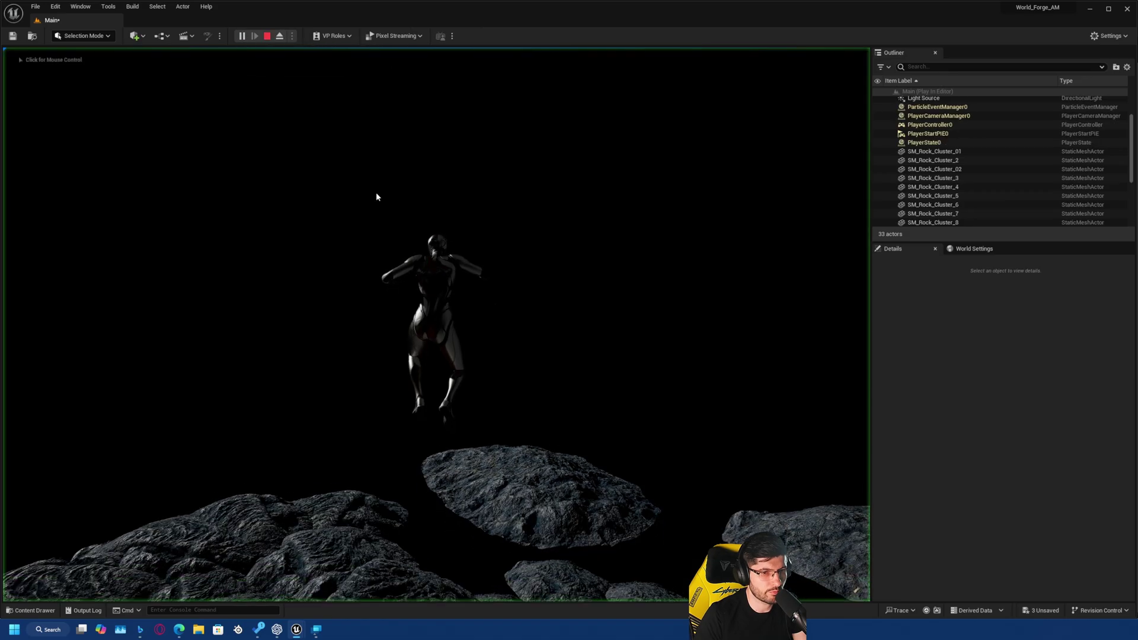
left_click(380, 199)
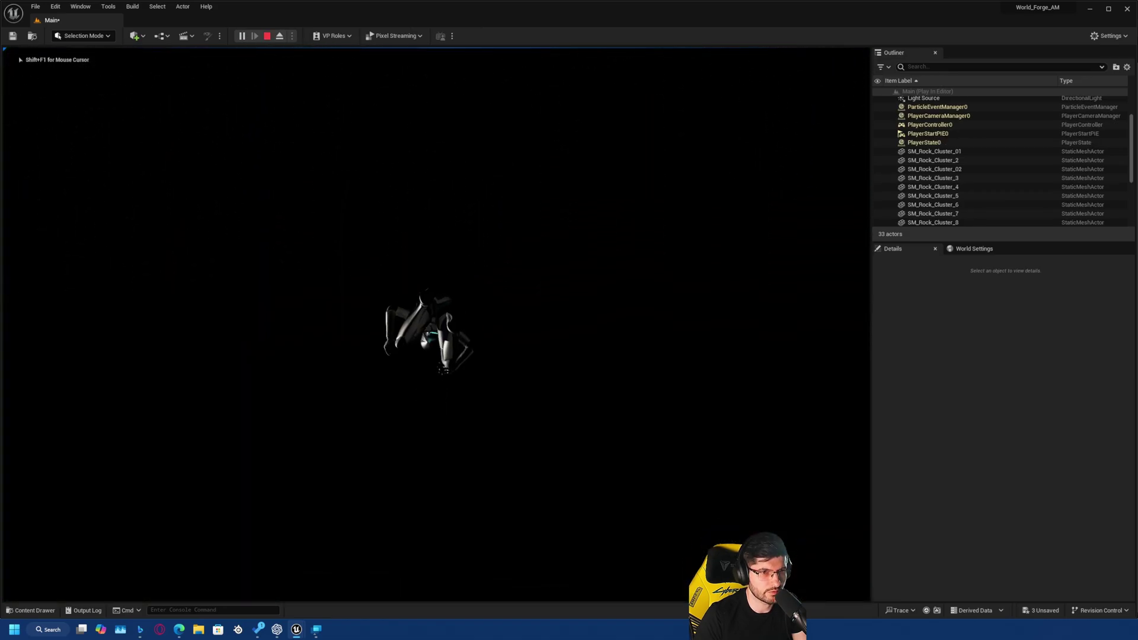
key("Escape")
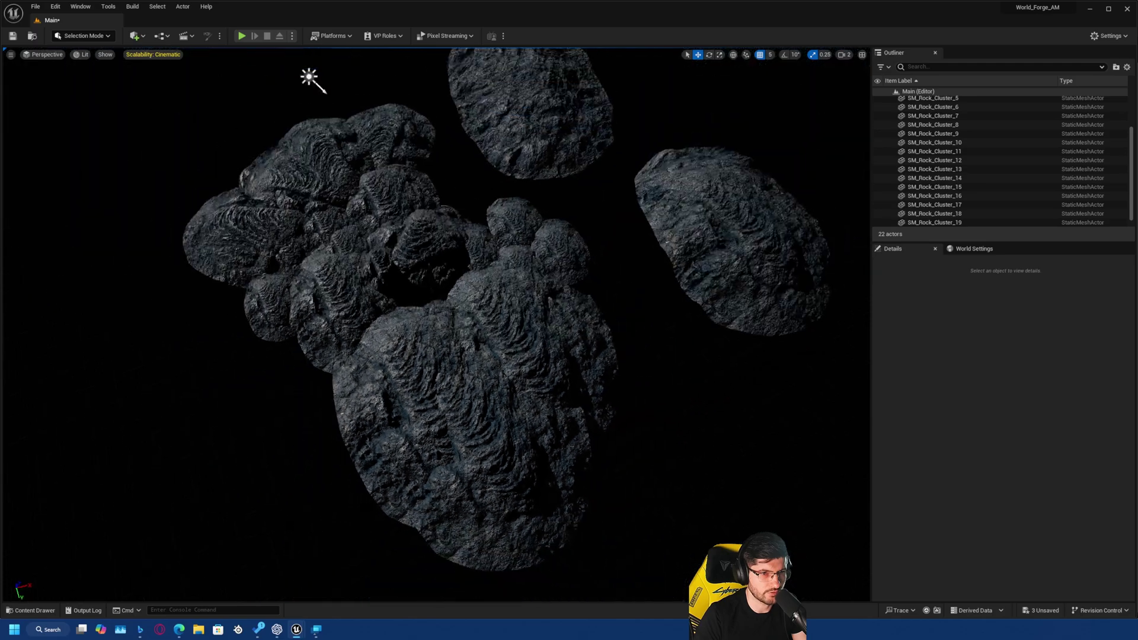
Select the floating rocks and the rocks of the large cluster, and set their collision preset to Default.
right_click_drag(419, 305, 534, 225)
key("s")
mouse_move(351, 434)
right_mouse_down()
mouse_move(377, 418)
mouse_move(352, 434)
right_mouse_up()
key("w")
scroll(312, 409, "down", 2)
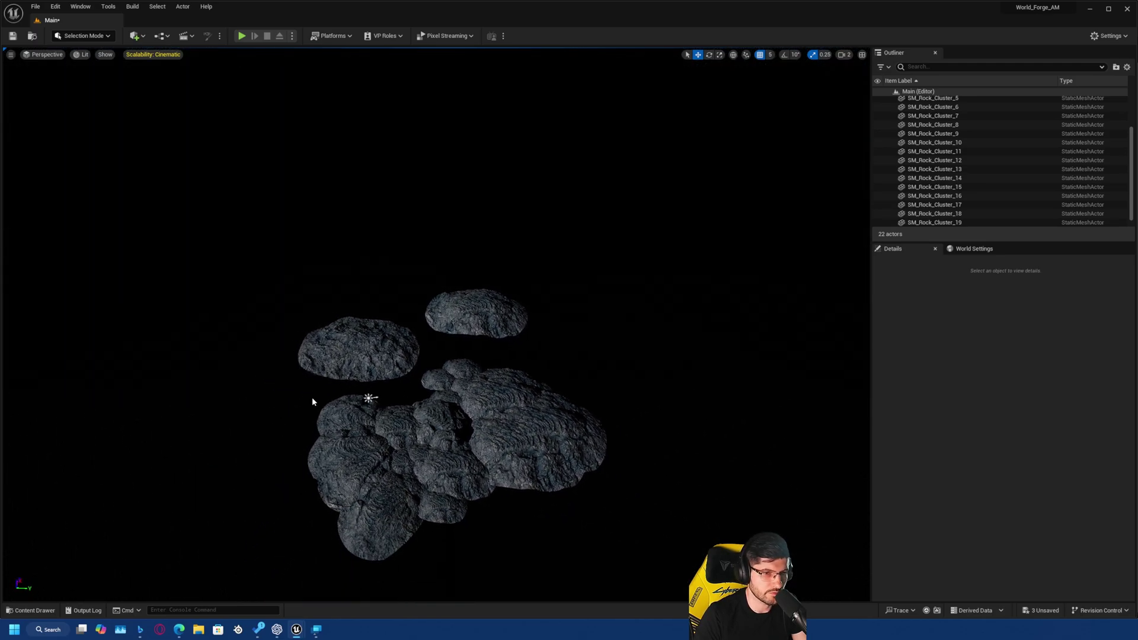
left_click(368, 343)
left_click(486, 306, "shift")
left_click(498, 396, "shift")
left_click(461, 370, "shift")
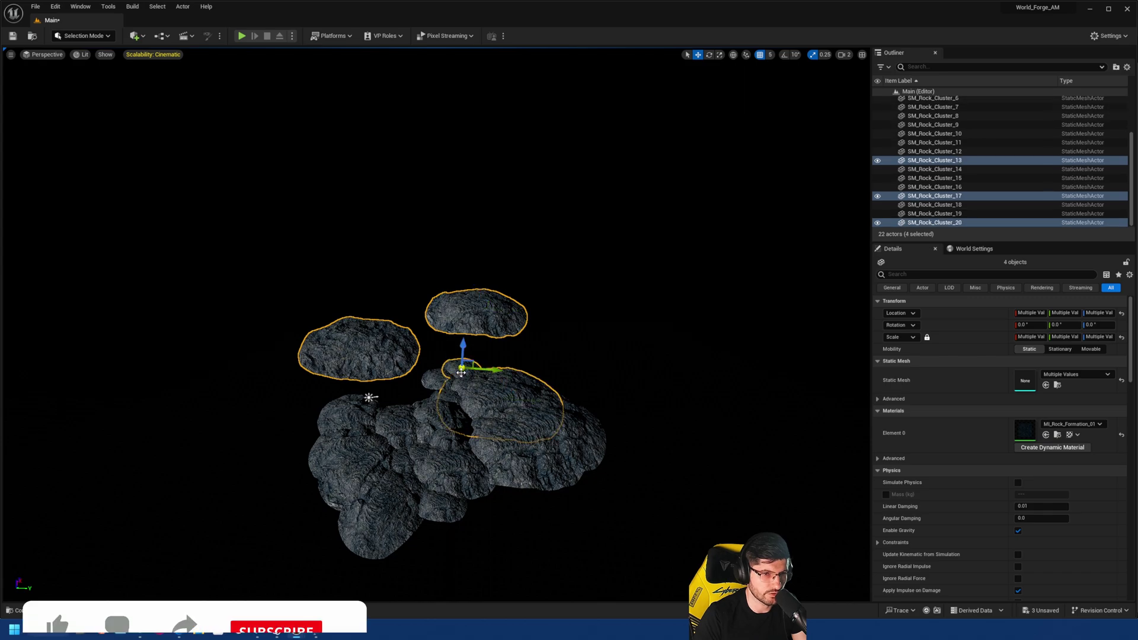
left_click(433, 380, "shift")
left_click(533, 430, "shift")
left_click(587, 436, "ctrl")
left_click(451, 462, "ctrl")
left_click(428, 439, "ctrl")
left_click(426, 428, "ctrl")
left_click(385, 425, "ctrl")
left_click(345, 422, "ctrl")
left_click(339, 462, "ctrl")
left_click(374, 518, "ctrl")
left_click(380, 522, "ctrl")
key("f")
scroll(1058, 489, "down", 10)
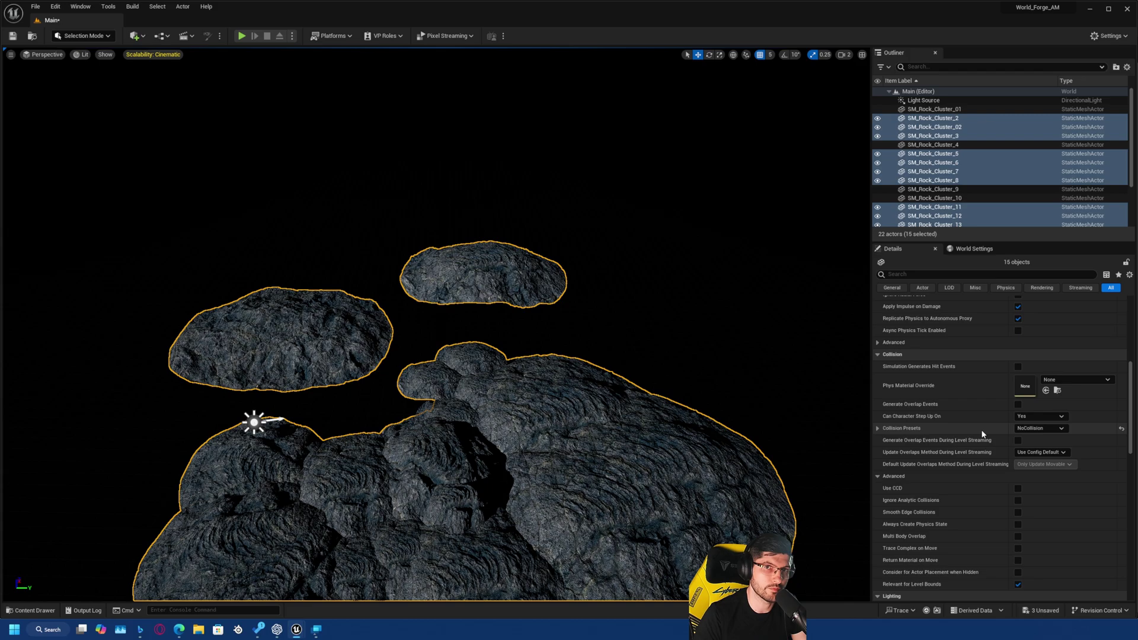
left_click(1038, 429)
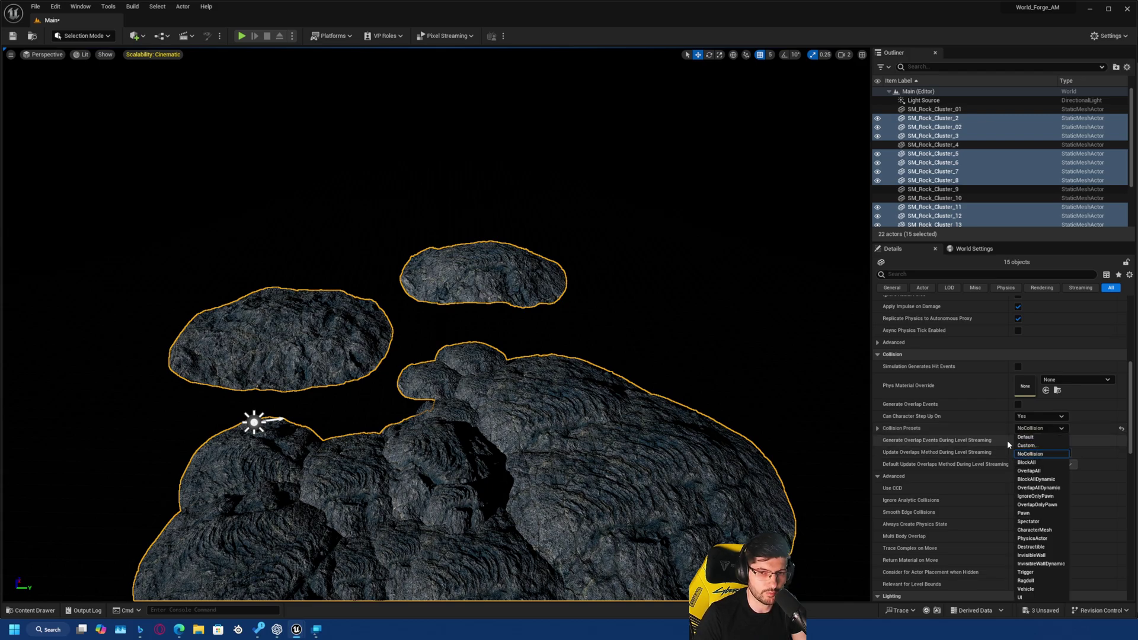
left_click(1021, 441)
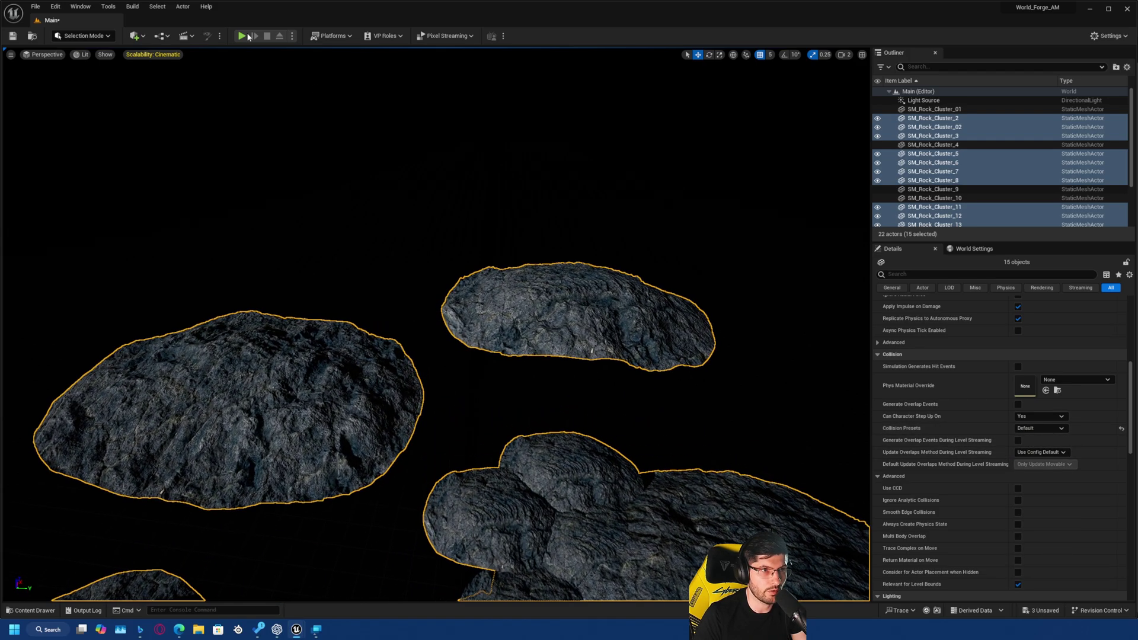
Play-test the level again, walking and jumping the character across the rocks to check their collision, and end the session.
left_click(241, 36)
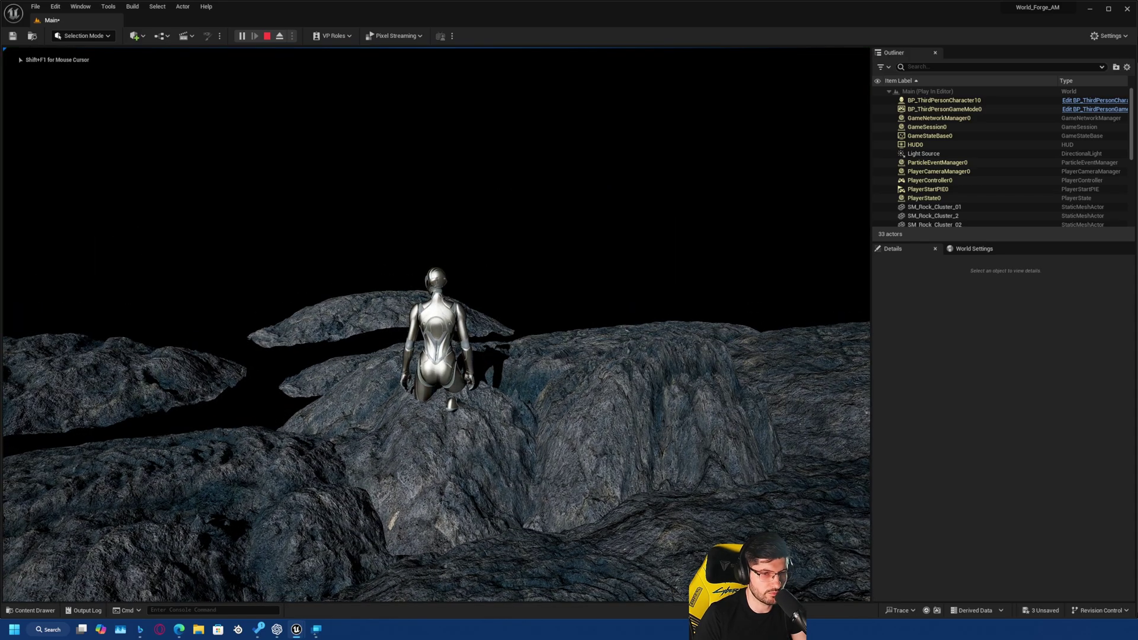
key("space")
key("w")
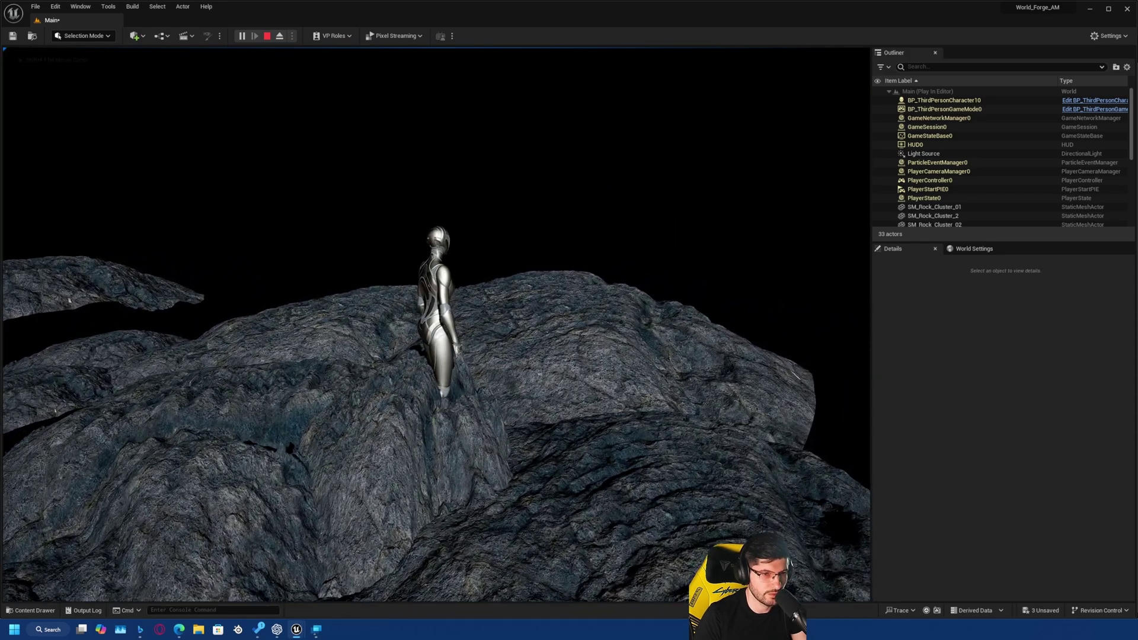
key("w")
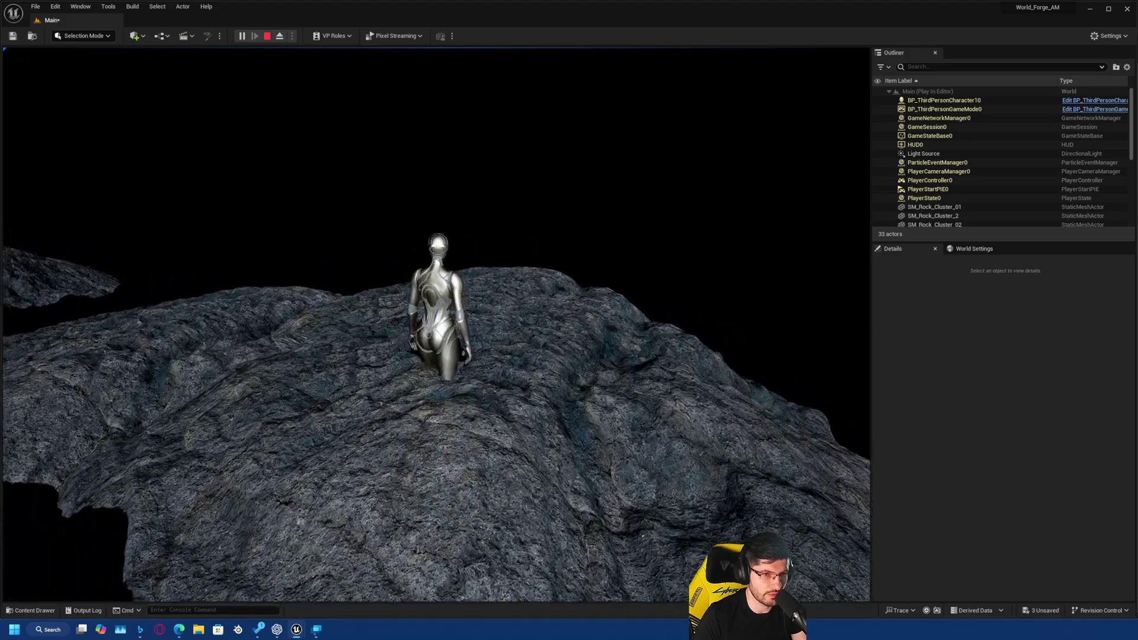
key("w")
key("w")
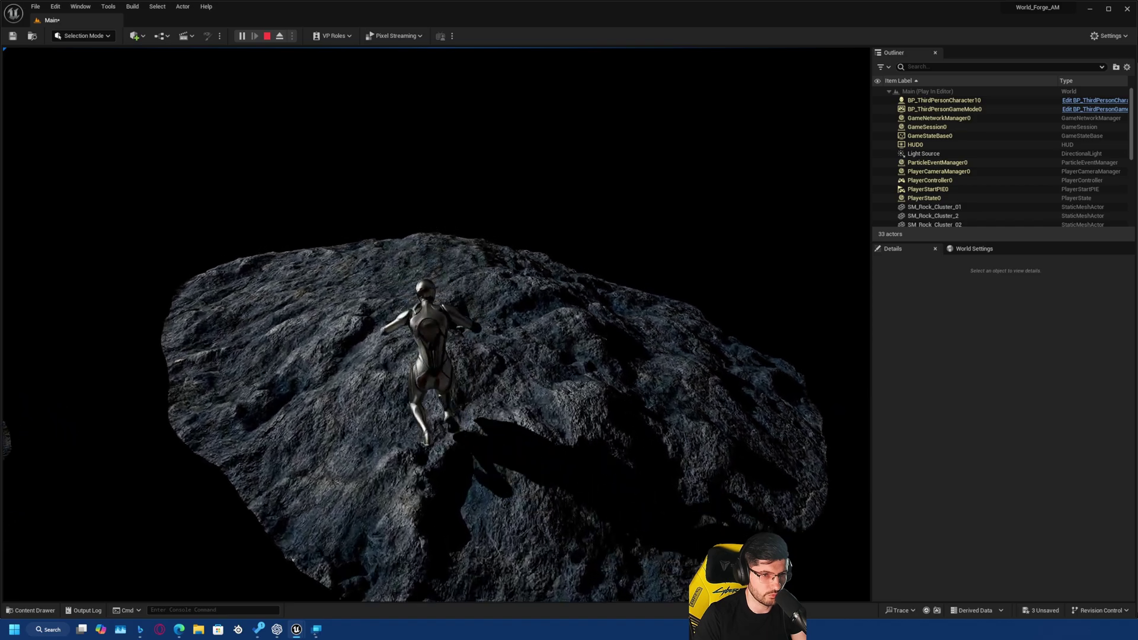
key("w")
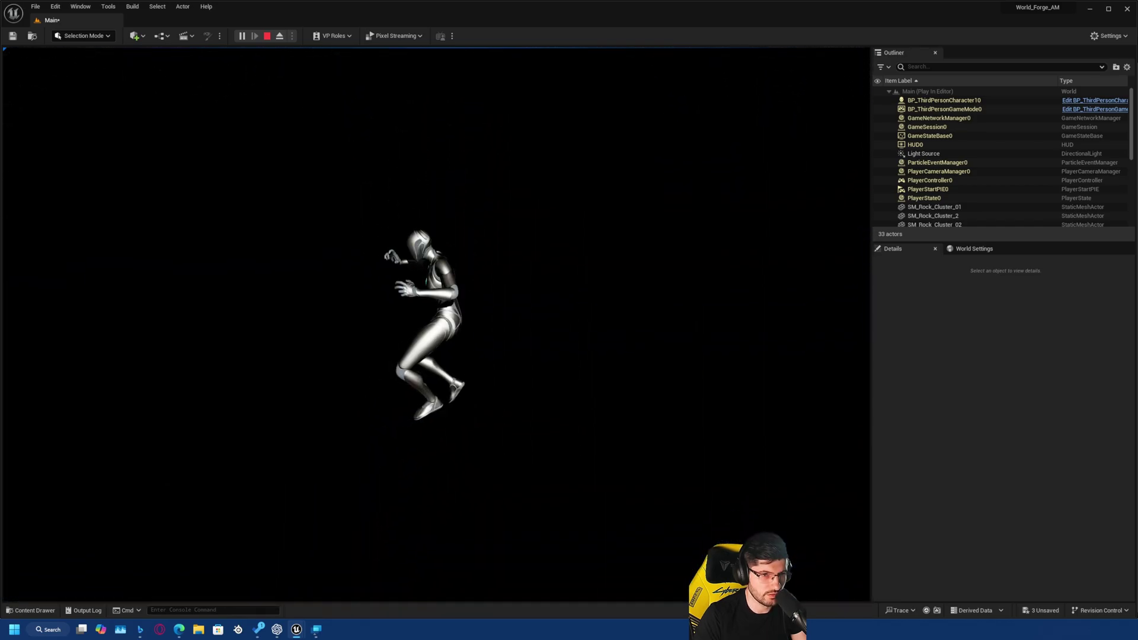
key("Escape")
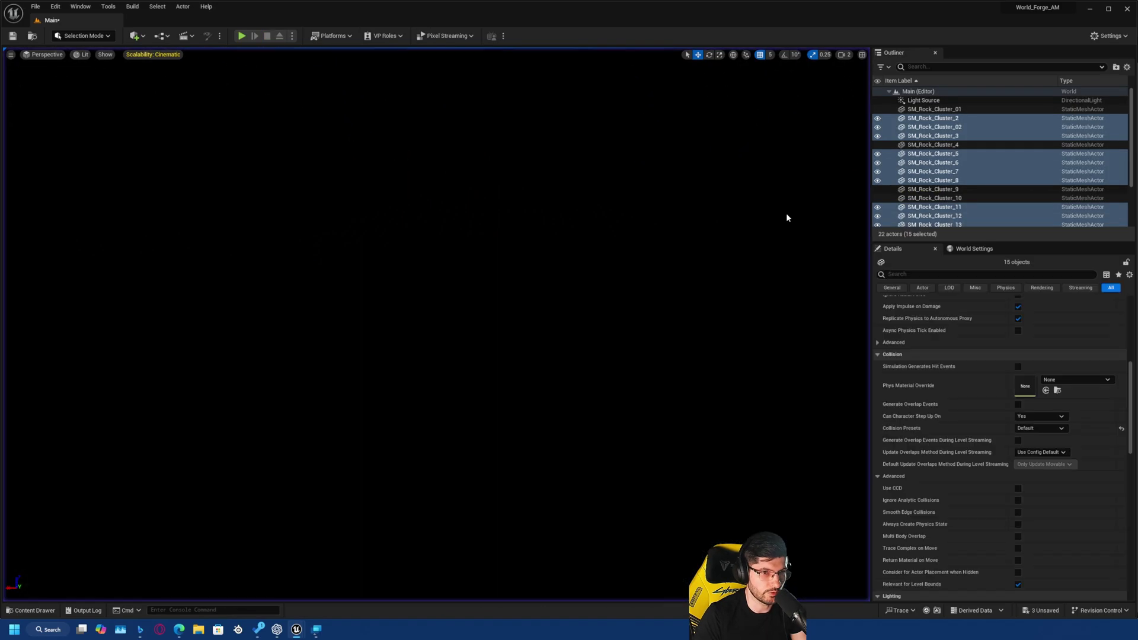
Clear the rock selection and examine the whole rock formation in the viewport.
key("f")
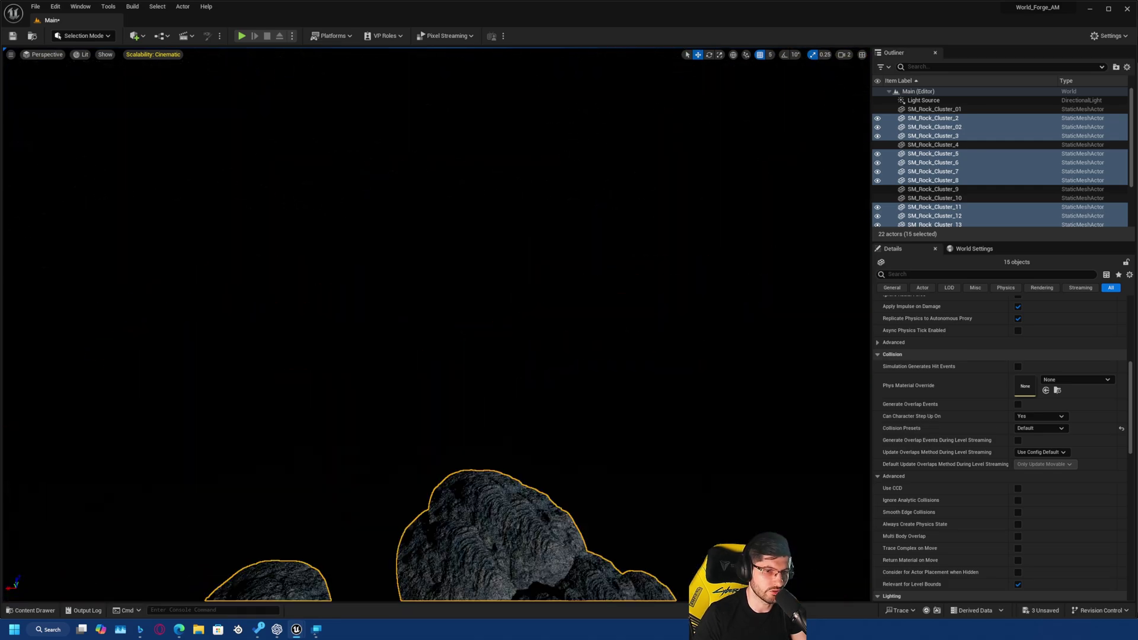
right_click_drag(345, 346, 345, 314)
key("w")
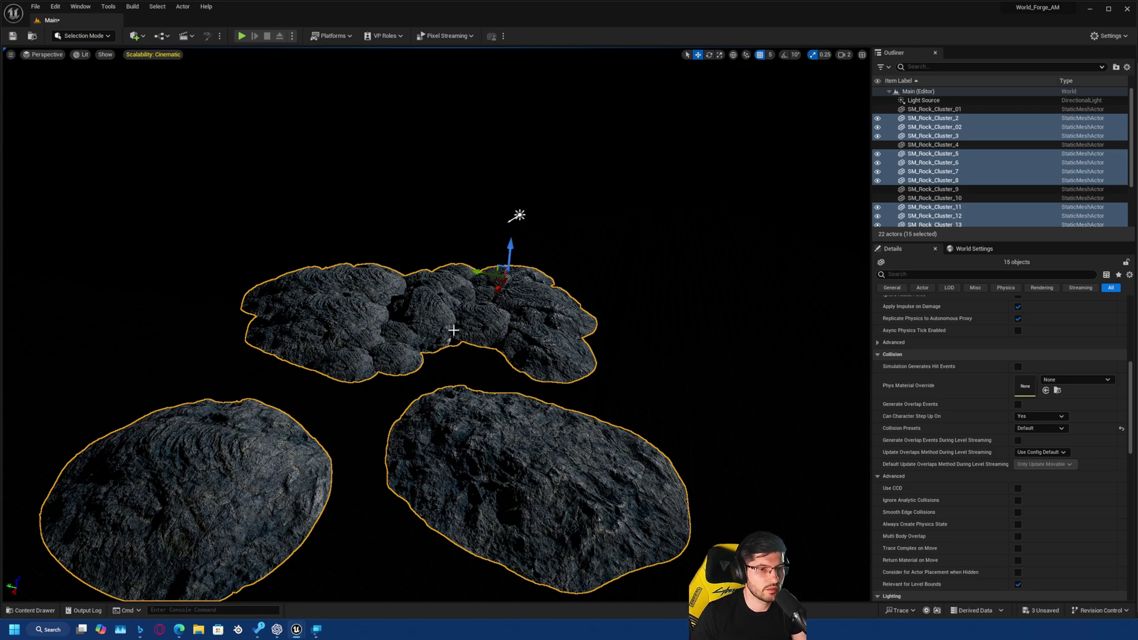
right_click_drag(508, 306, 429, 306)
left_click(384, 256)
right_click_drag(385, 243, 480, 242)
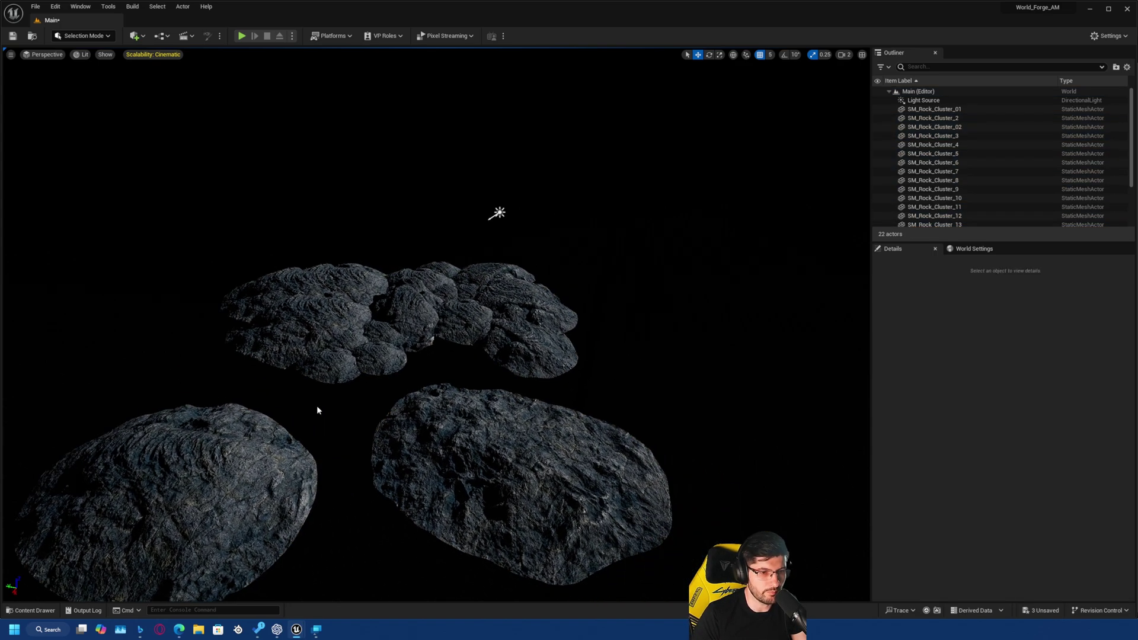
scroll(320, 386, "down", 5)
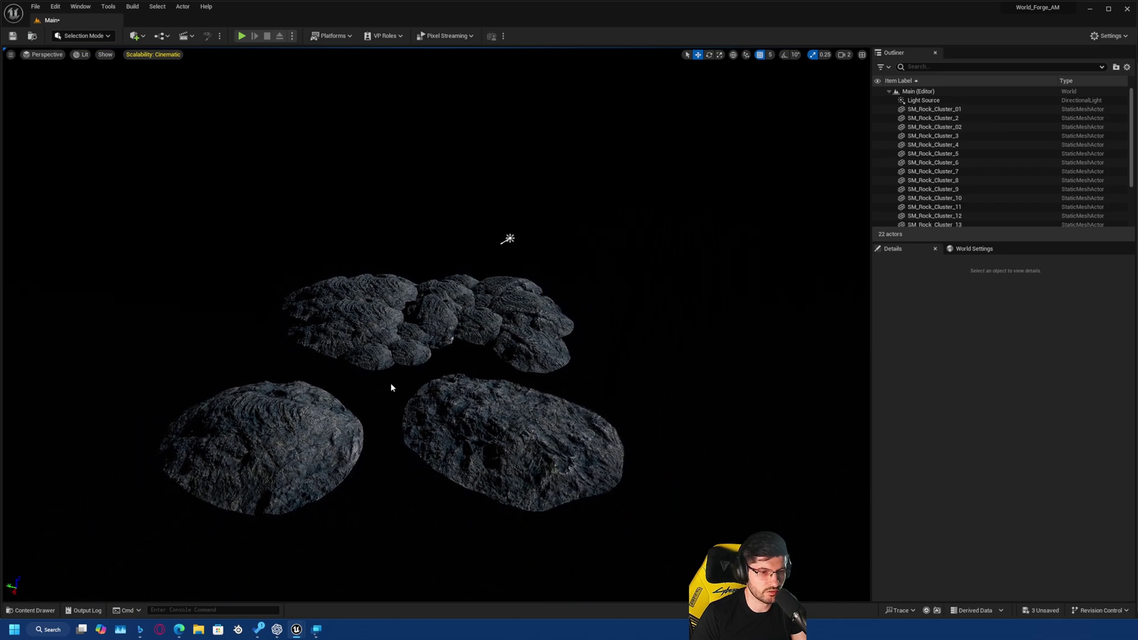
right_click_drag(264, 346, 251, 346)
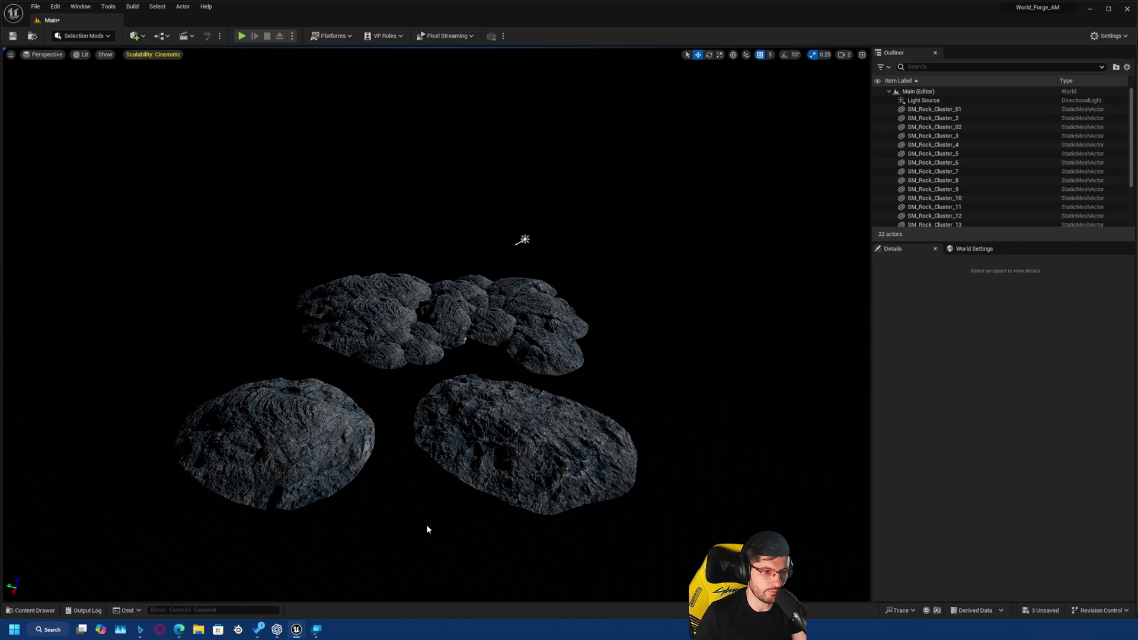
right_click_drag(346, 501, 335, 524)
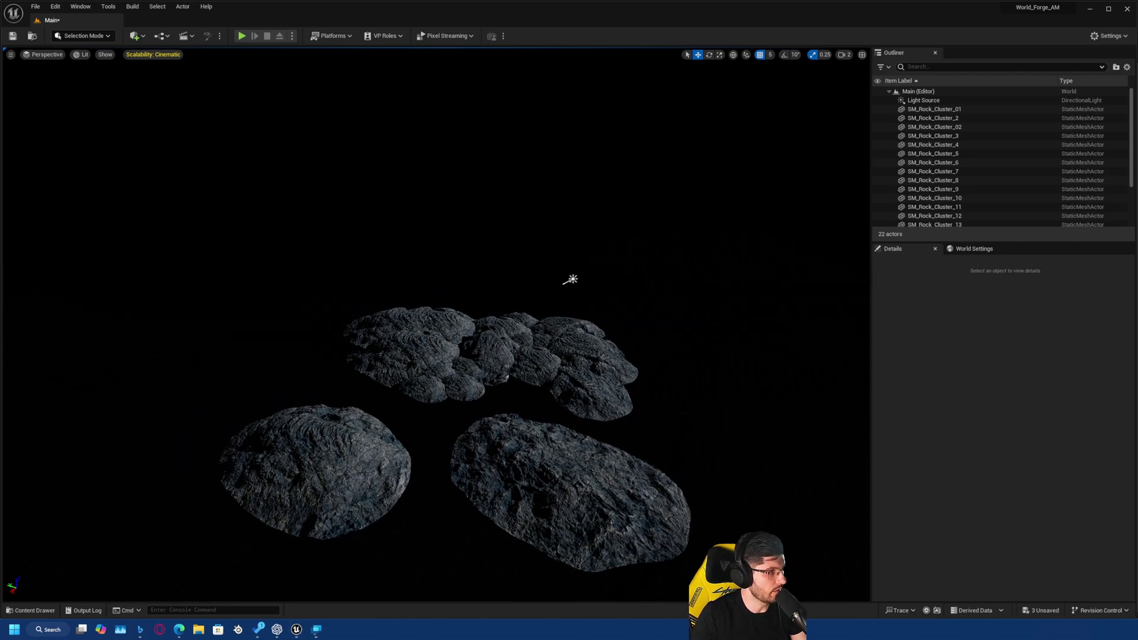
right_click_drag(509, 491, 537, 486)
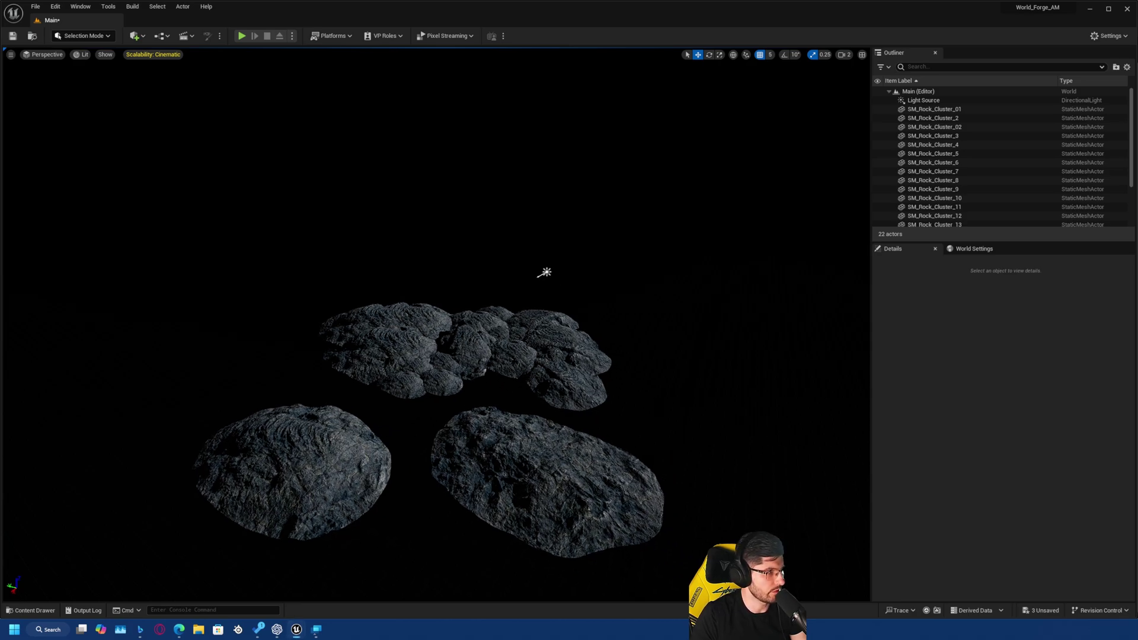
right_click_drag(526, 378, 512, 362)
Import the SM_Rock_Cluster_01 FBX into the Collisions_Tutorial folder with Build Nanite and Generate Missing Collision enabled.
key("ctrl+space")
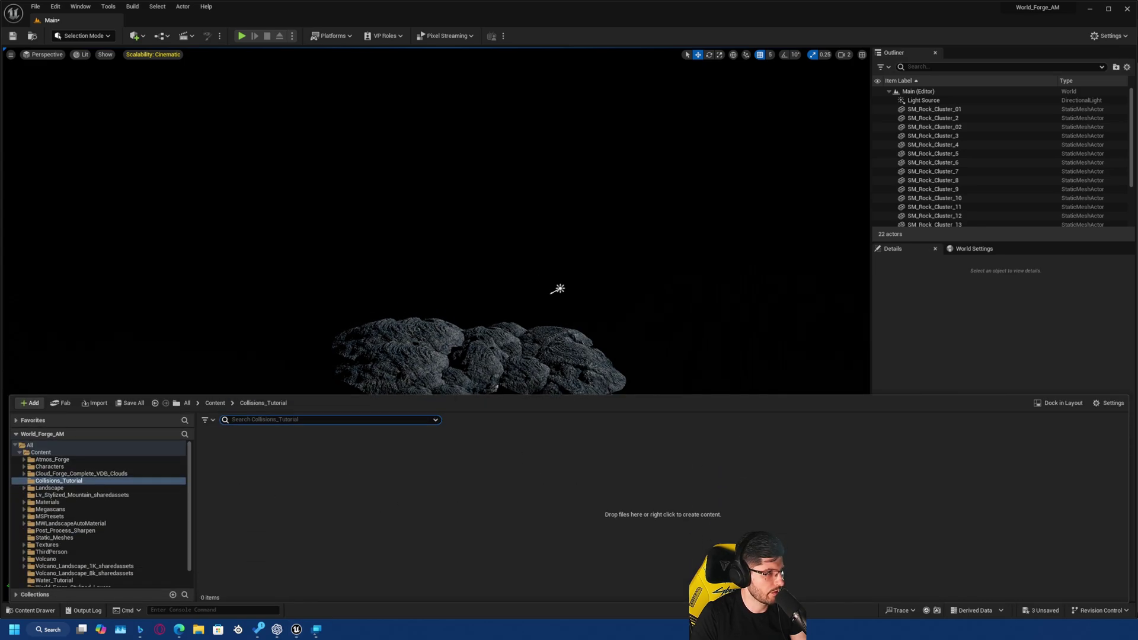
left_click_drag(355, 499, 361, 464)
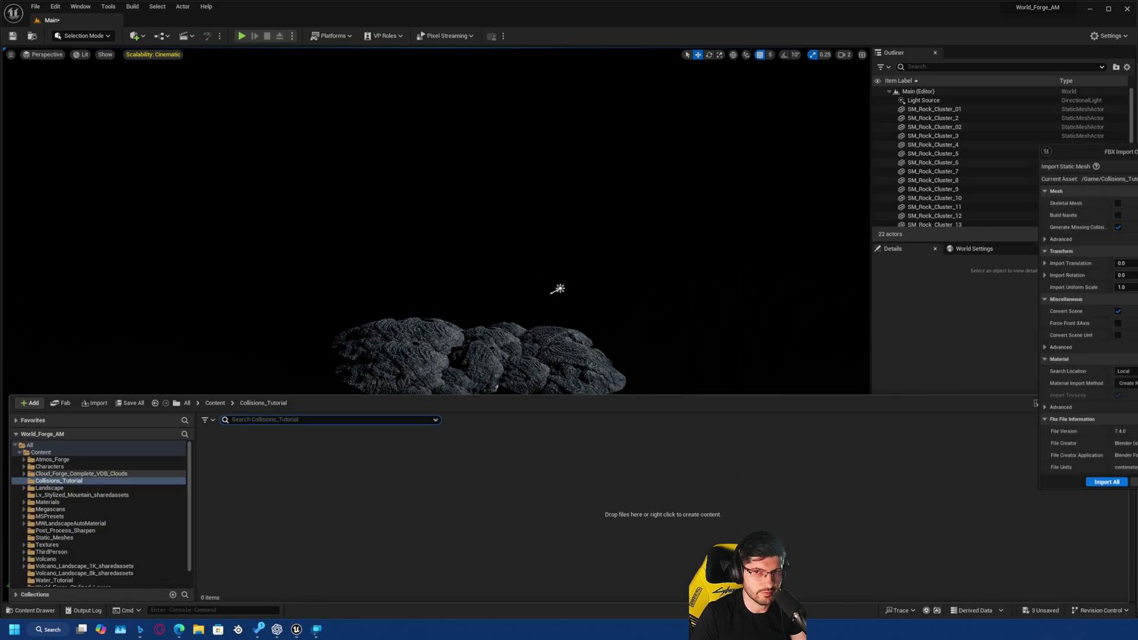
left_click_drag(1137, 156, 549, 155)
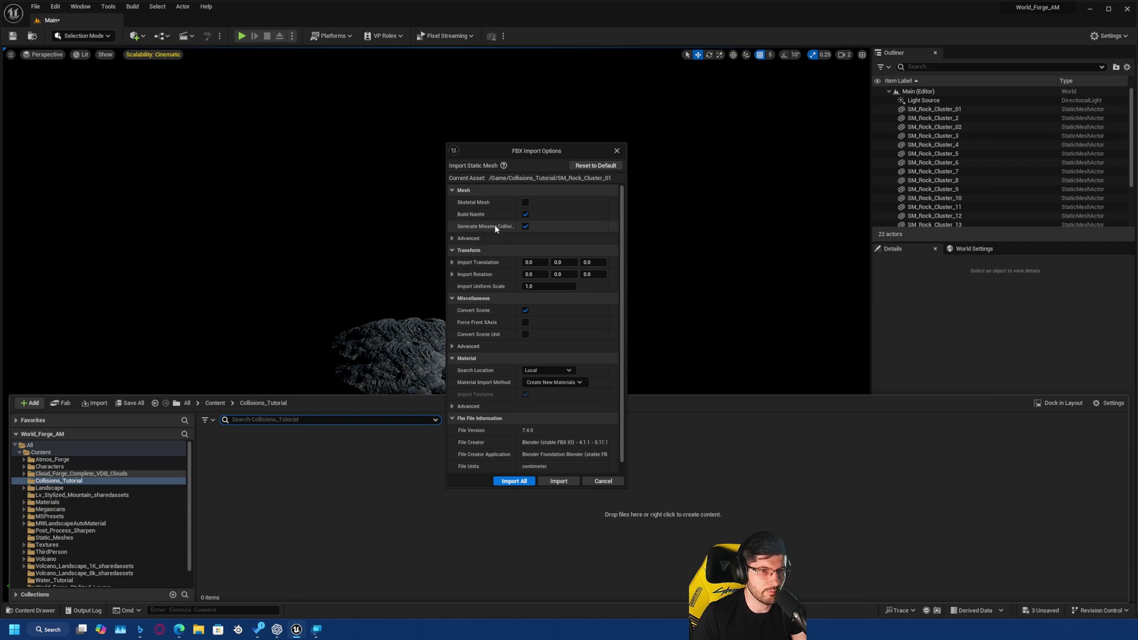
left_click_drag(516, 227, 535, 228)
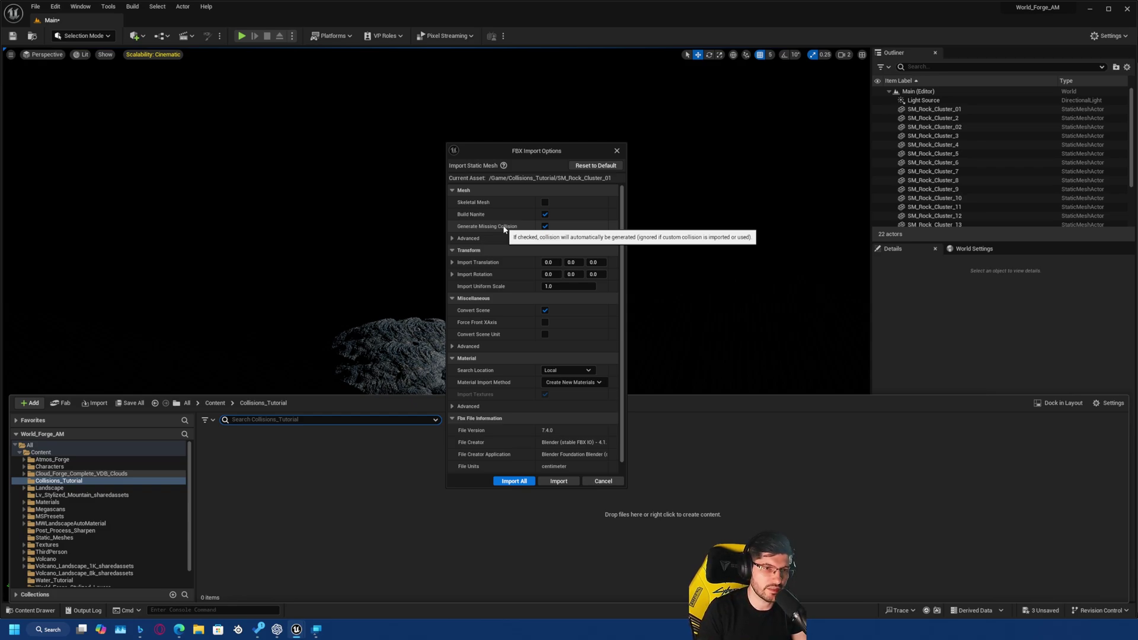
left_click(453, 238)
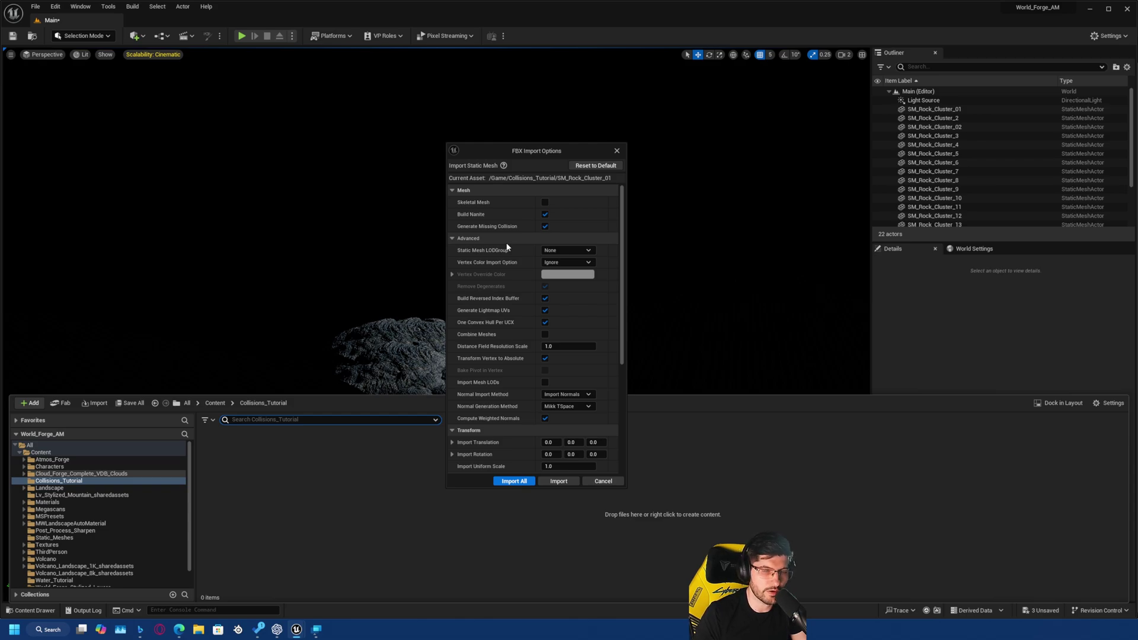
scroll(507, 247, "down", 7)
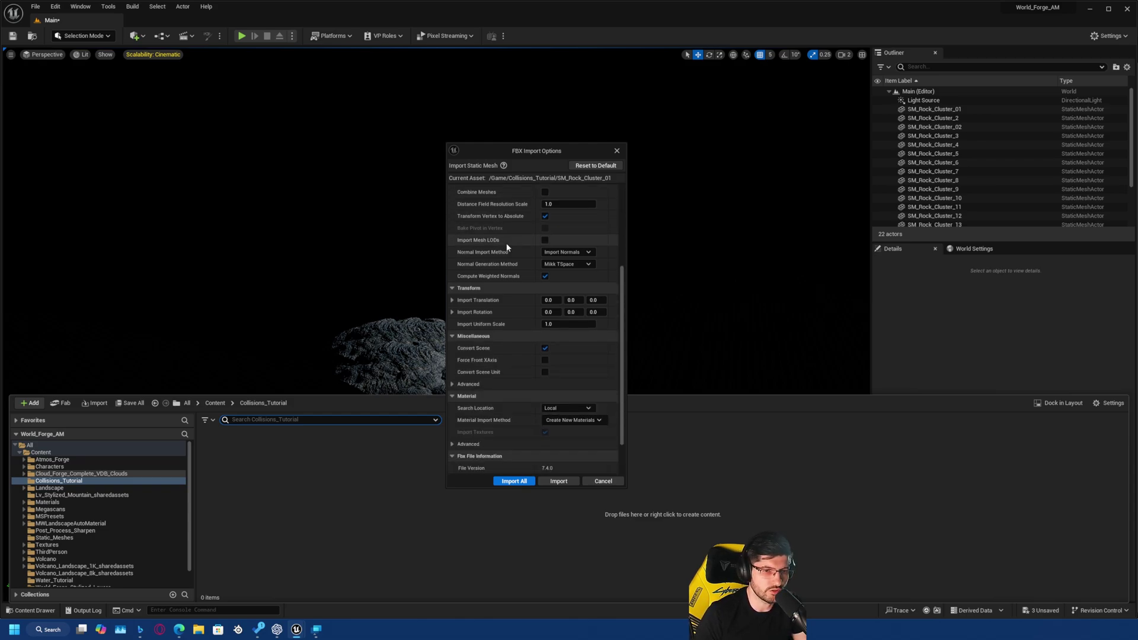
scroll(484, 305, "up", 6)
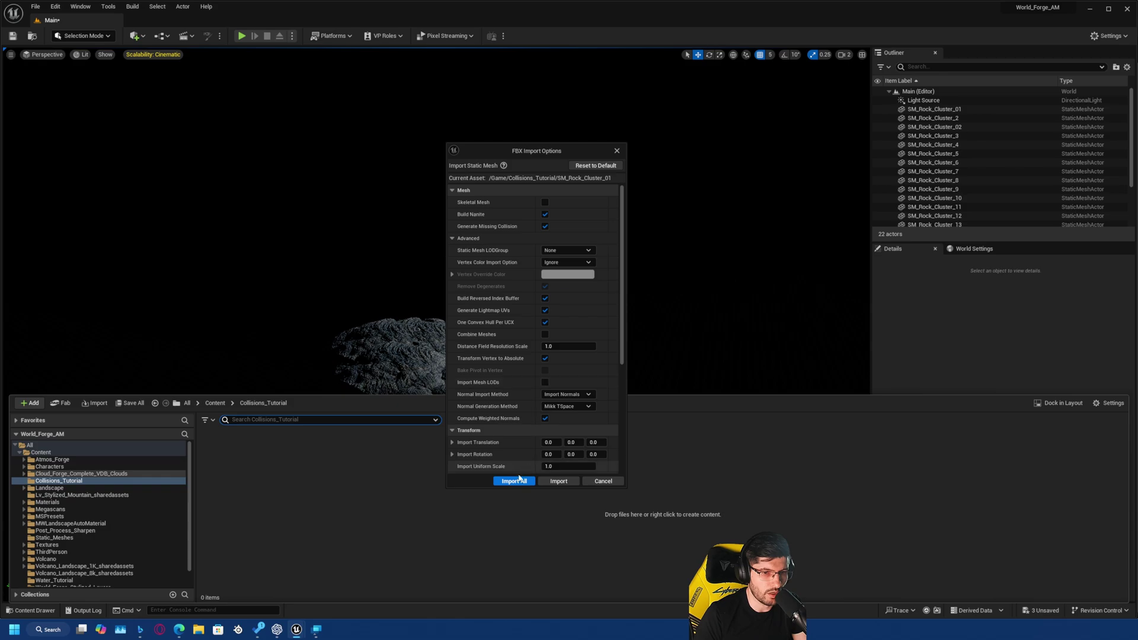
left_click(560, 483)
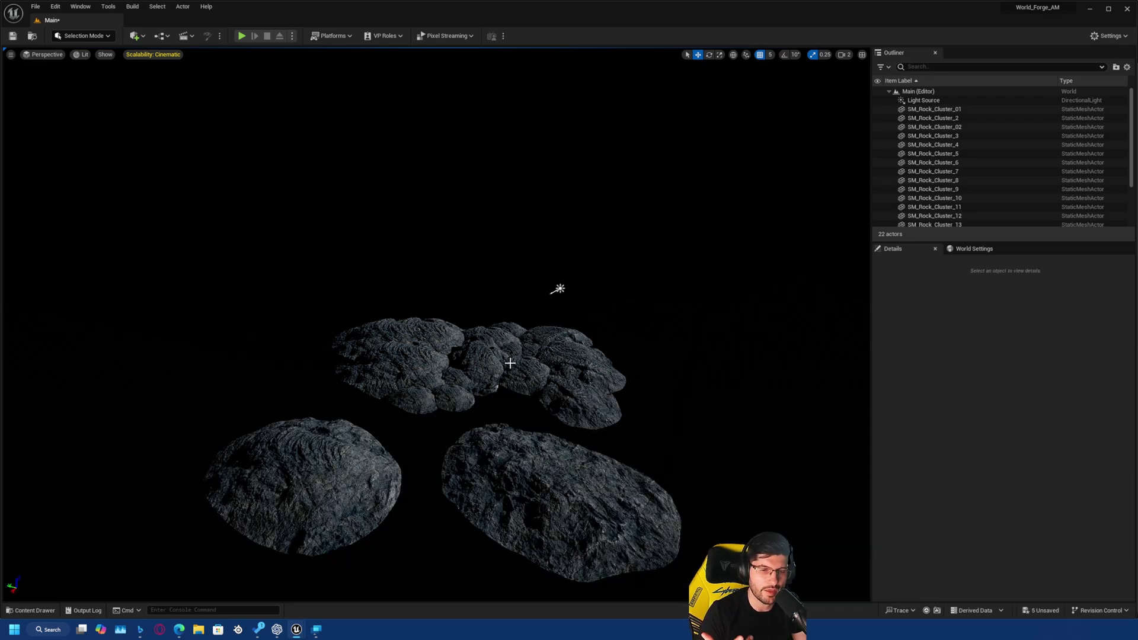
Place the imported SM_Rock_Cluster_01 mesh in the level among the existing rocks and set its scale to 10.
right_click_drag(510, 363, 561, 415)
key("ctrl+space")
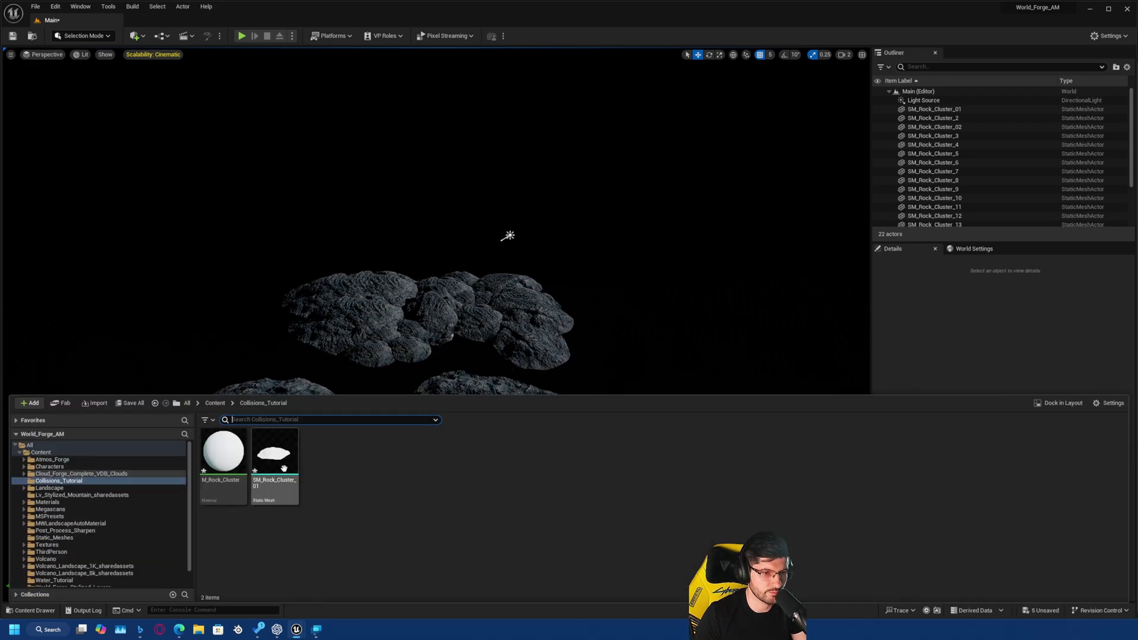
left_click_drag(346, 353, 470, 406)
left_click_drag(469, 362, 477, 265)
scroll(535, 250, "up", 3)
scroll(980, 386, "up", 10)
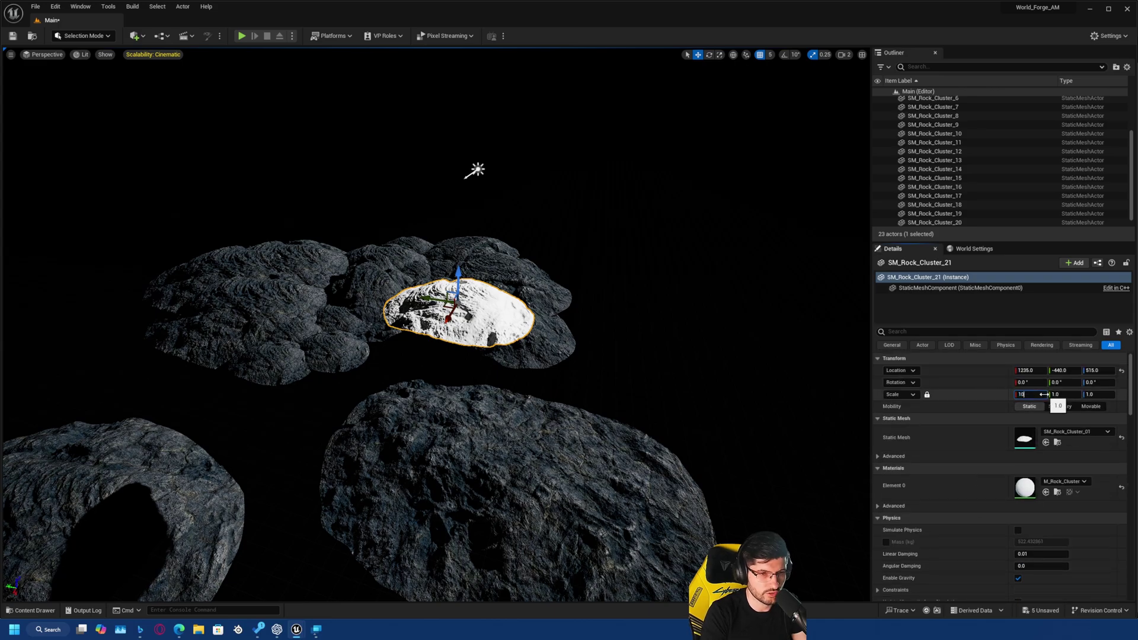
key("Return")
Play-test the level, running the character across the scaled SM_Rock_Cluster_01 mesh to check its collision, and end the session.
key("s")
right_click_drag(323, 350, 353, 332)
key("q")
key("w")
scroll(1005, 486, "down", 10)
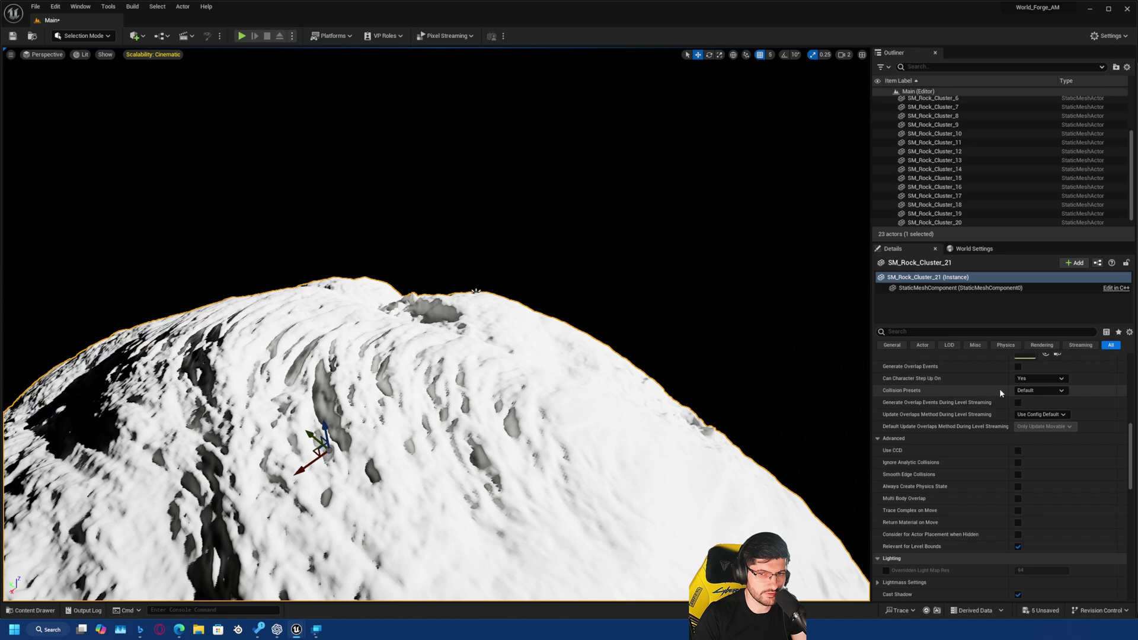
key("w")
right_click_drag(533, 332, 513, 290)
left_click(242, 35)
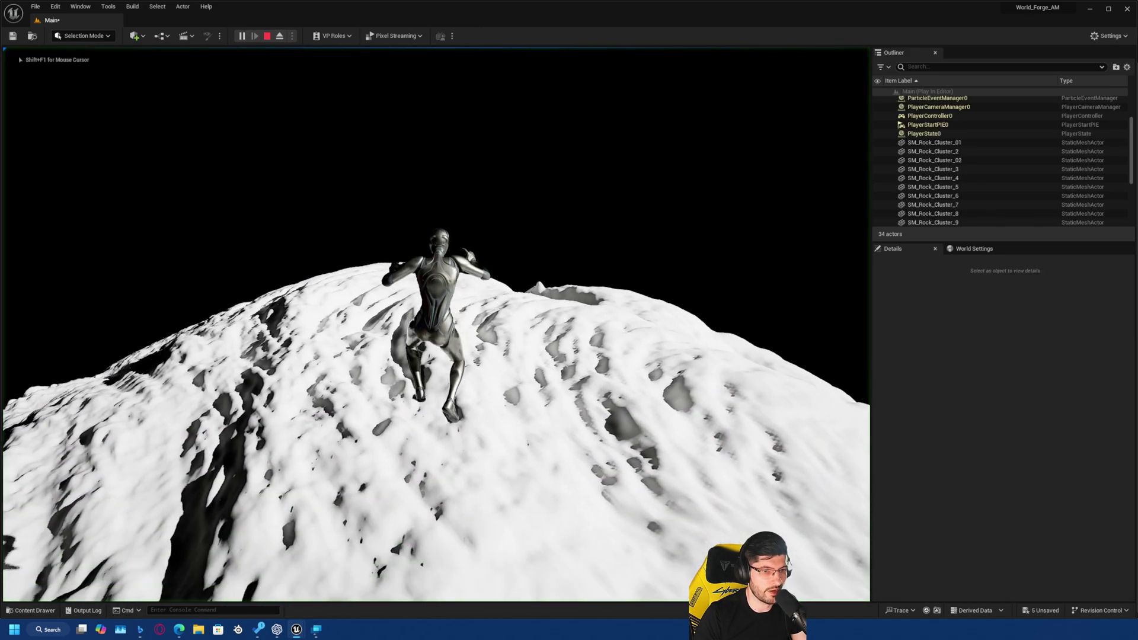
key("w")
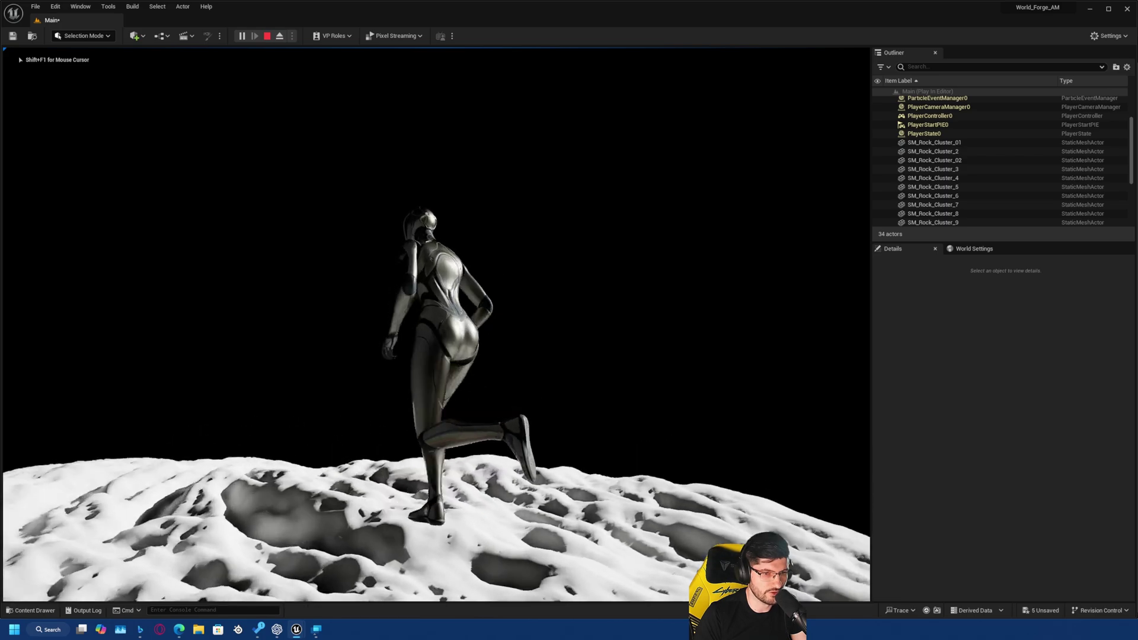
key("w")
key("w")
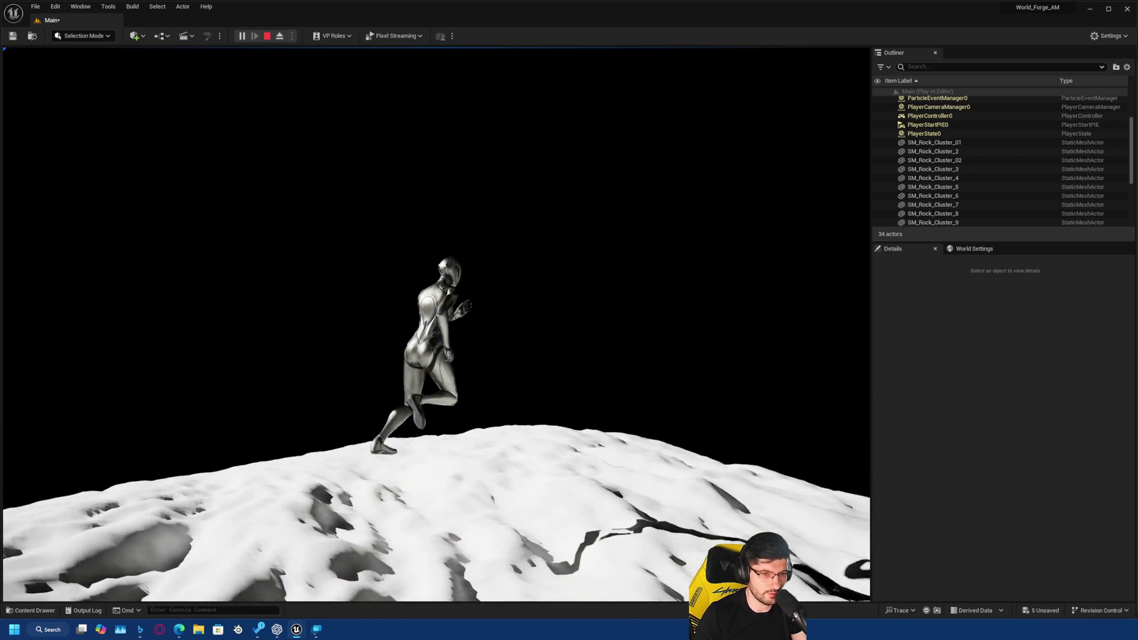
key("w")
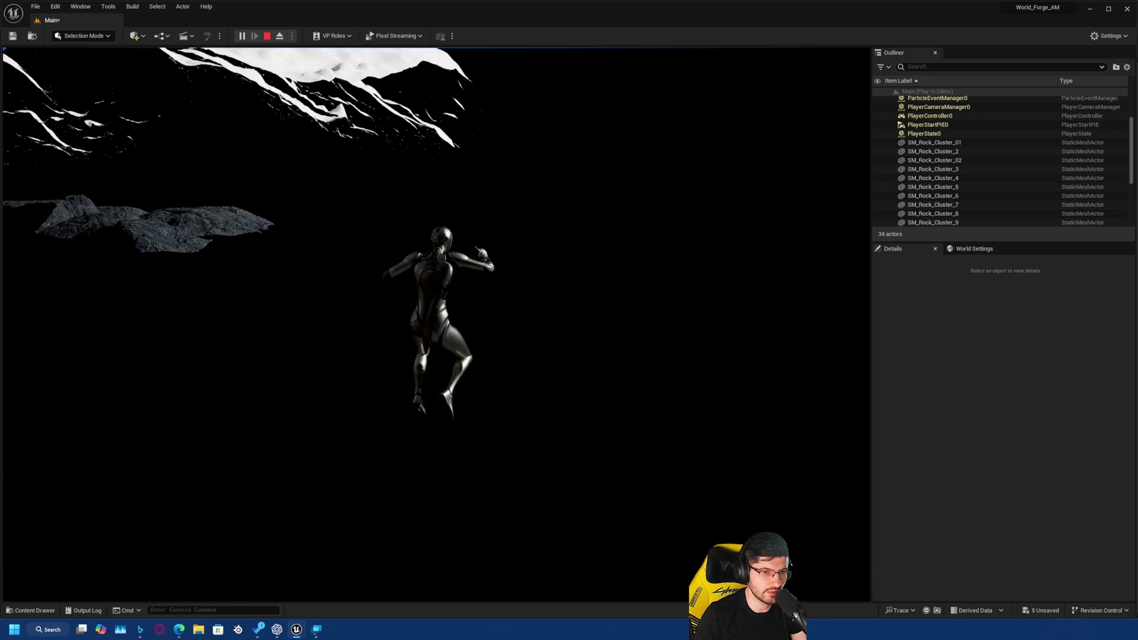
key("Escape")
Frame the scaled rock, open its SM_Rock_Cluster_01 mesh in the Static Mesh editor and dock that editor beside the level.
key("f")
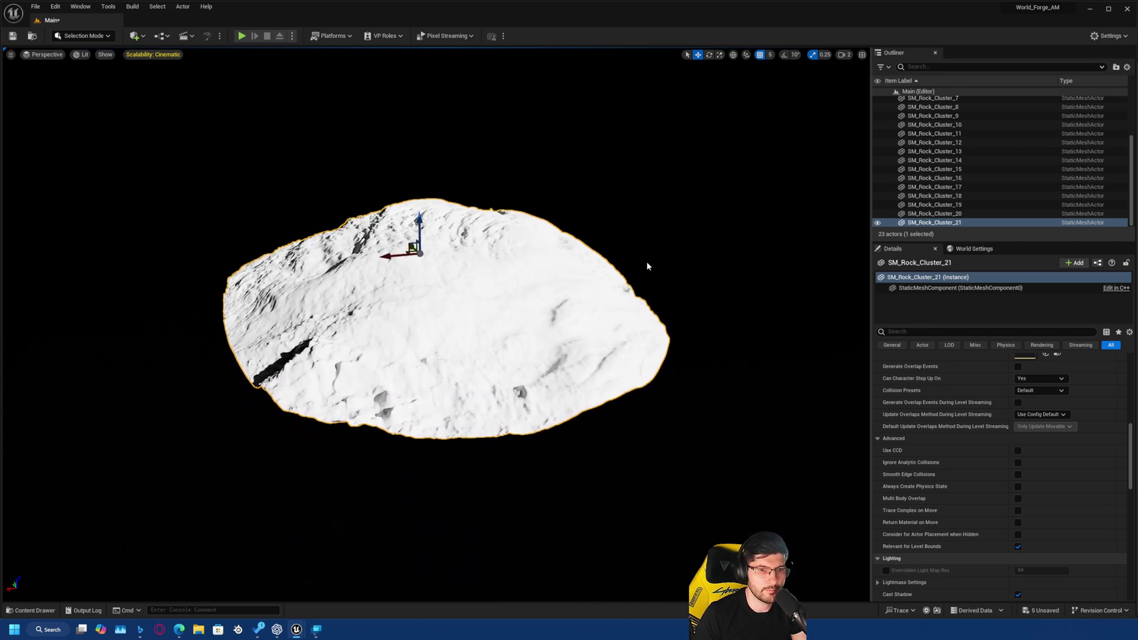
left_click_drag(688, 303, 639, 315, "alt")
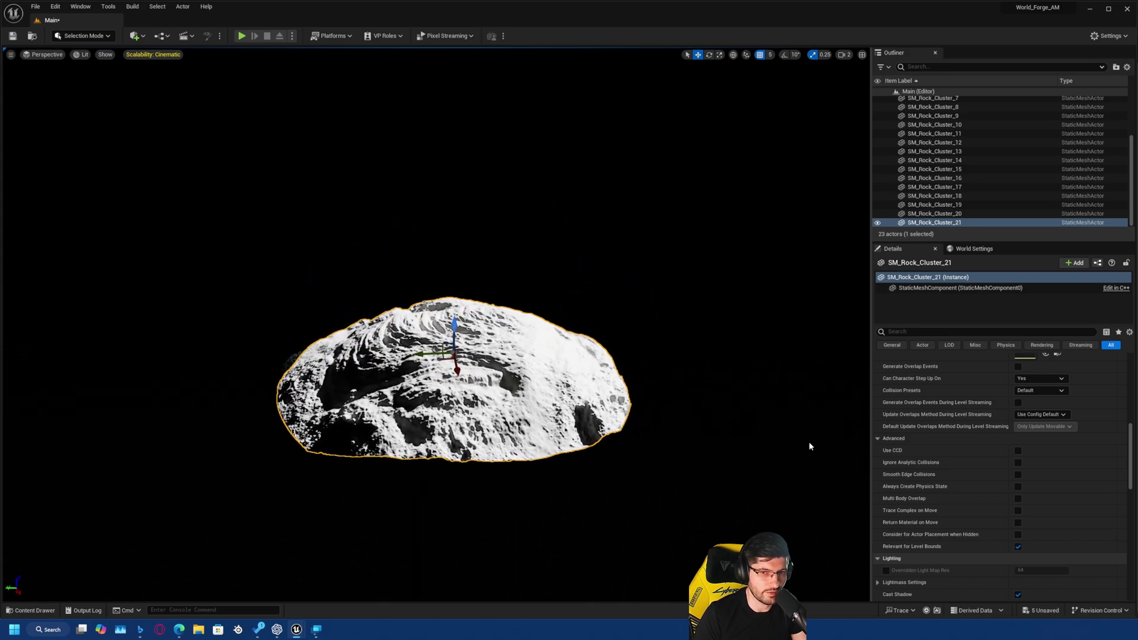
scroll(780, 437, "up", 3)
scroll(1030, 485, "up", 8)
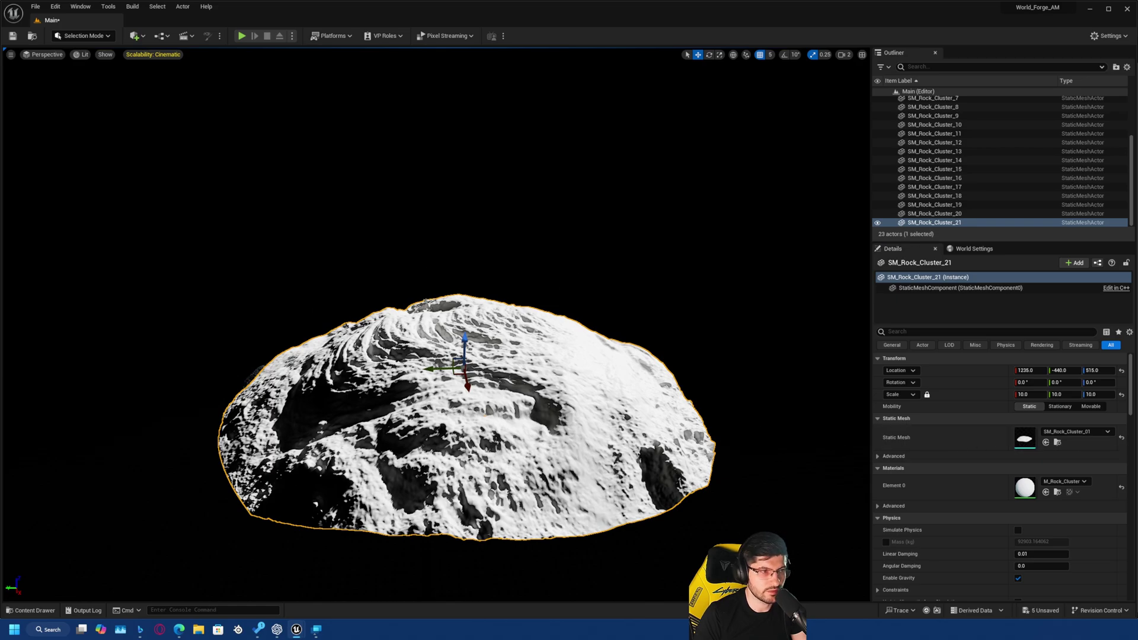
left_click_drag(325, 51, 275, 24)
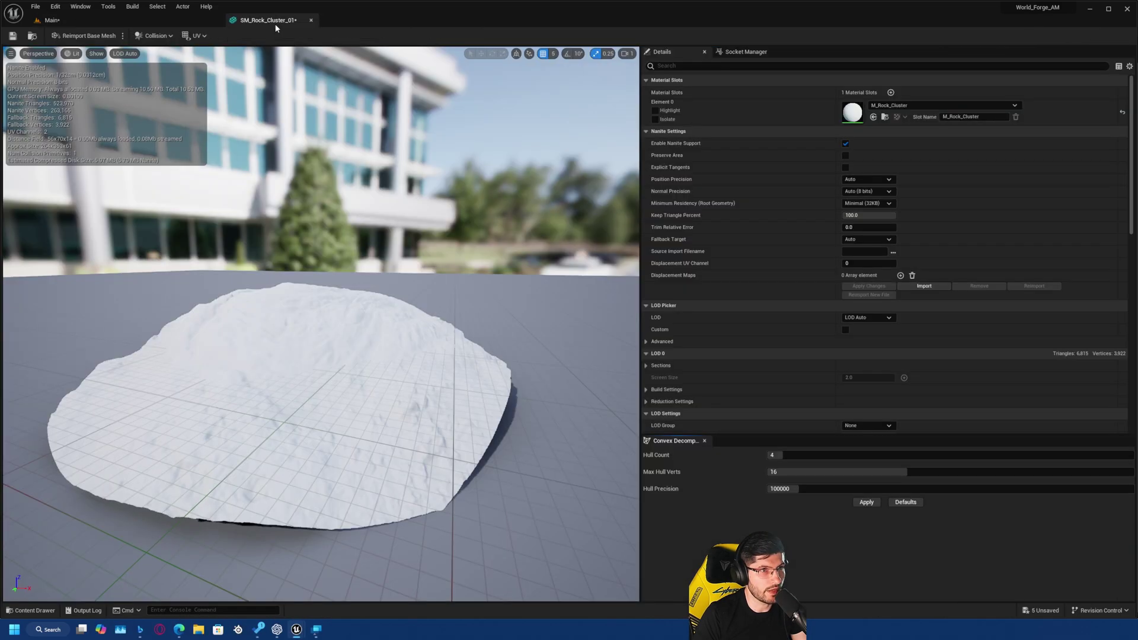
right_click_drag(514, 447, 485, 444)
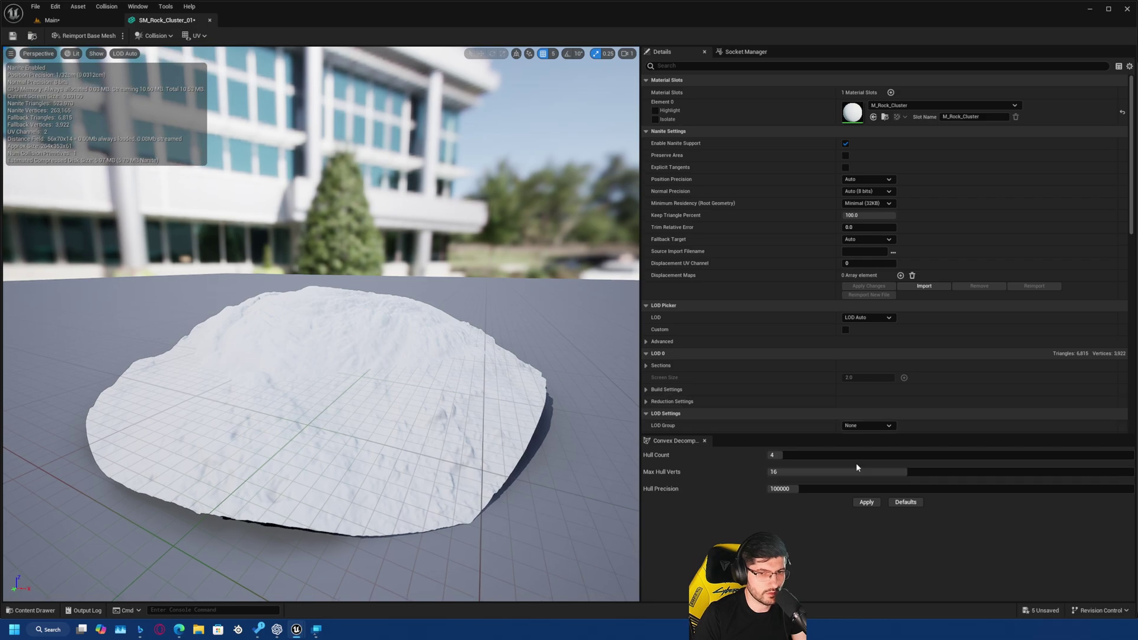
Close the convex decomposition settings and reopen them with the Auto Convex Collision tool for SM_Rock_Cluster_01.
left_click(704, 441)
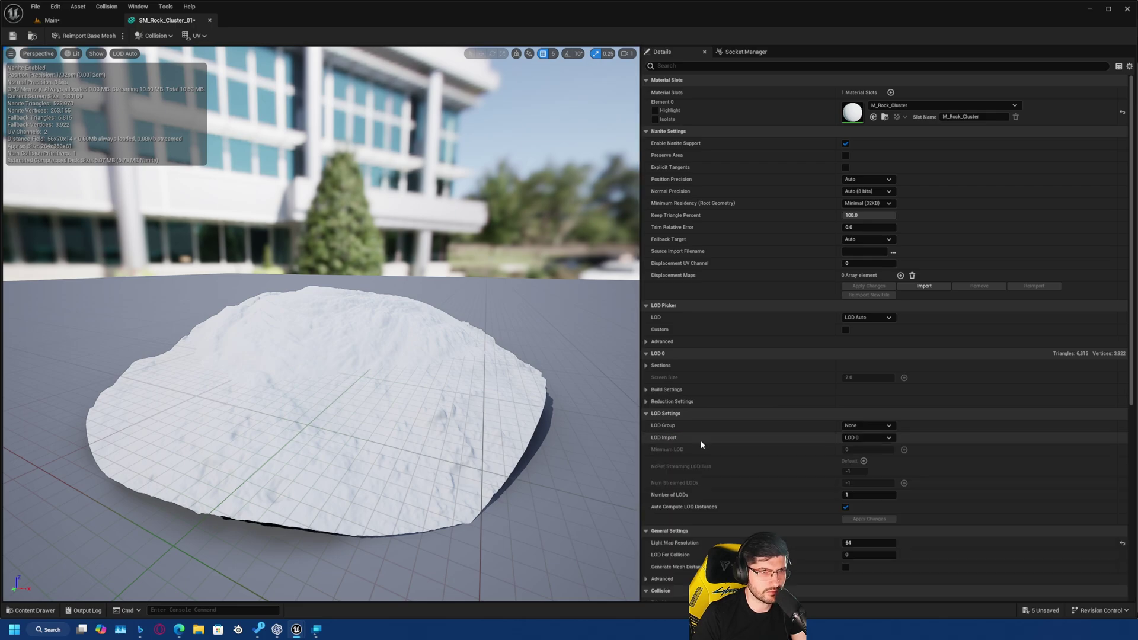
left_click_drag(332, 237, 344, 231)
left_click(154, 39)
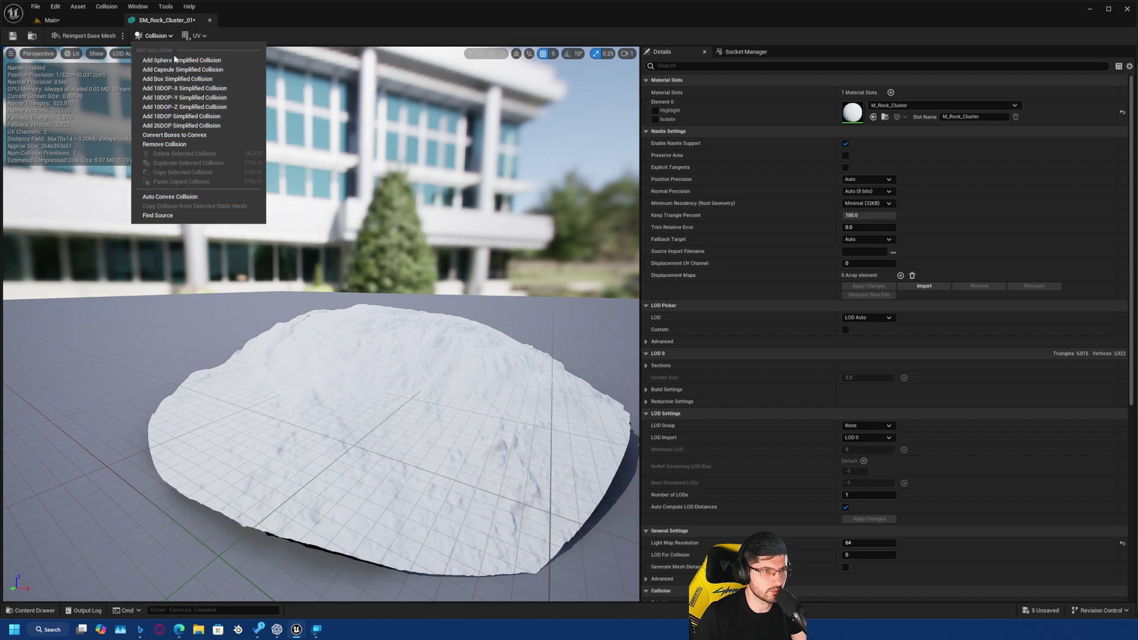
left_click(193, 199)
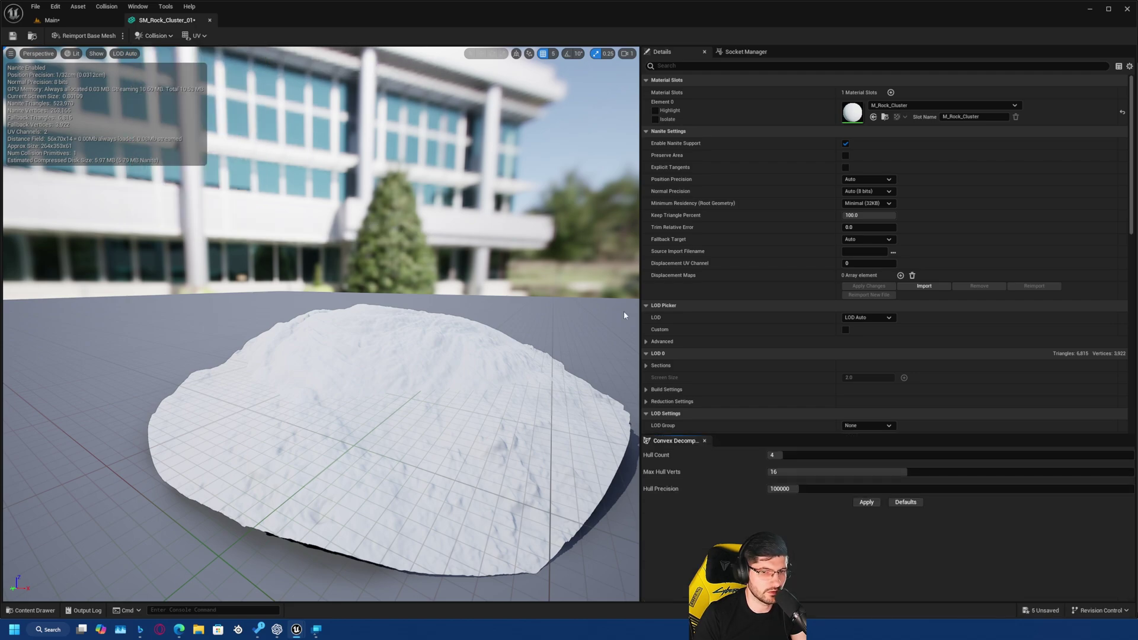
right_click_drag(411, 331, 434, 349)
key("s")
scroll(435, 348, "down", 1)
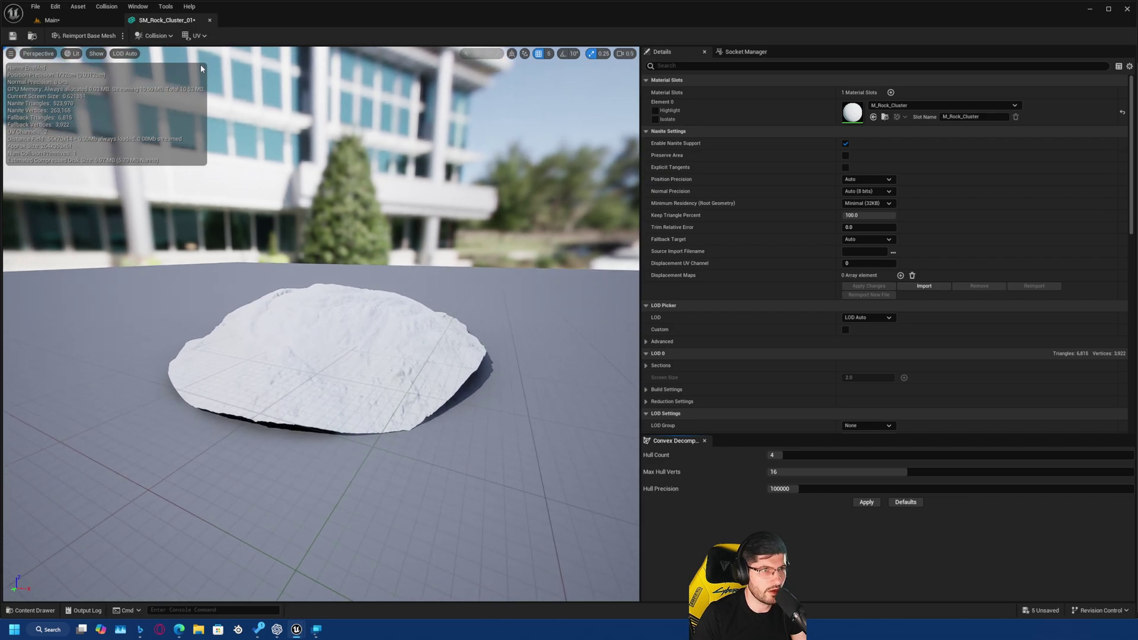
Turn on the Simple Collision display for SM_Rock_Cluster_01 in the mesh preview.
left_click(157, 38)
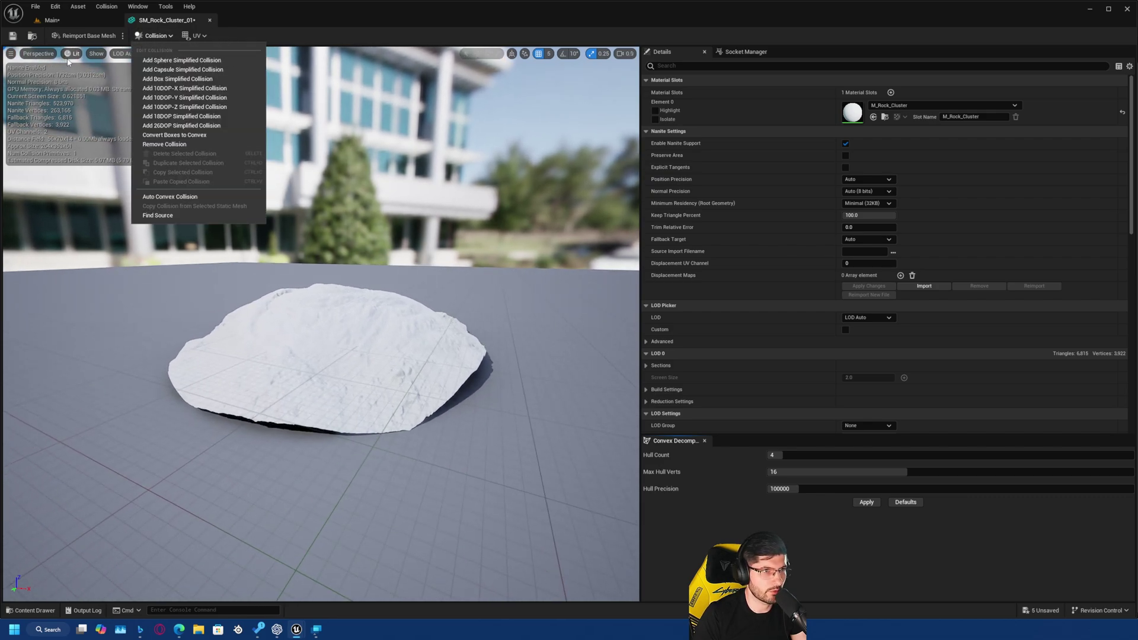
left_click(99, 54)
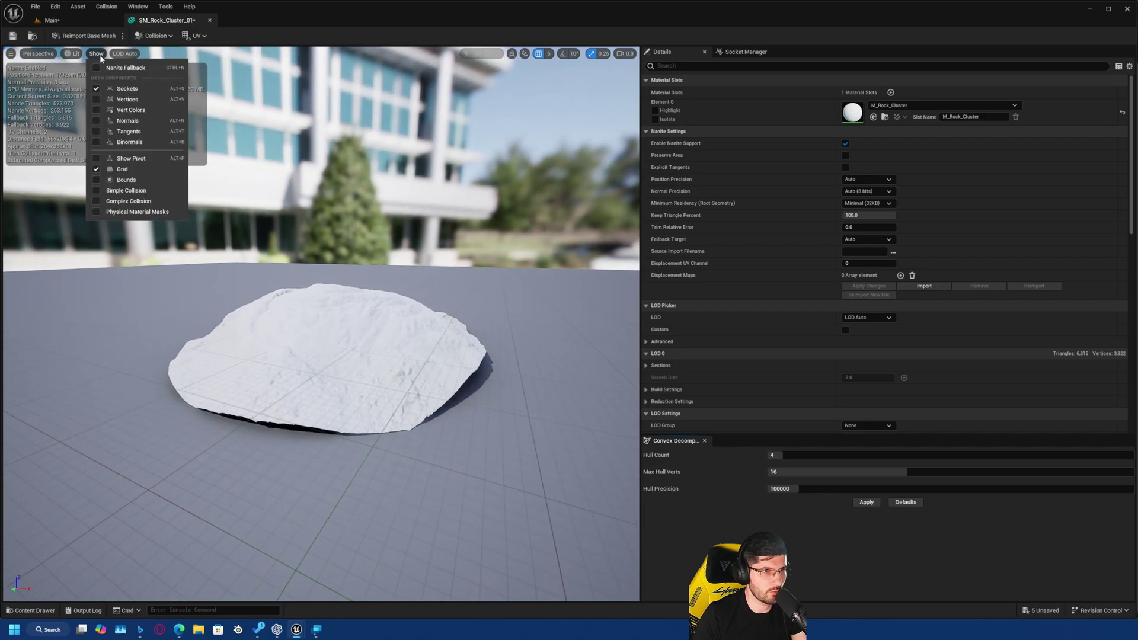
left_click(119, 198)
Examine the simple collision hull from several sides, comparing its outline with the rock's surface.
right_click_drag(119, 197, 428, 422)
key("d")
key("a")
key("a")
key("w")
key("d")
key("e")
left_click_drag(429, 422, 409, 412)
key("a")
right_click_drag(320, 324, 445, 318)
key("w")
key("q")
right_click_drag(379, 430, 415, 356)
key("s")
key("e")
key("ctrl+space")
key("q")
left_click_drag(392, 344, 370, 448)
key("ctrl+space")
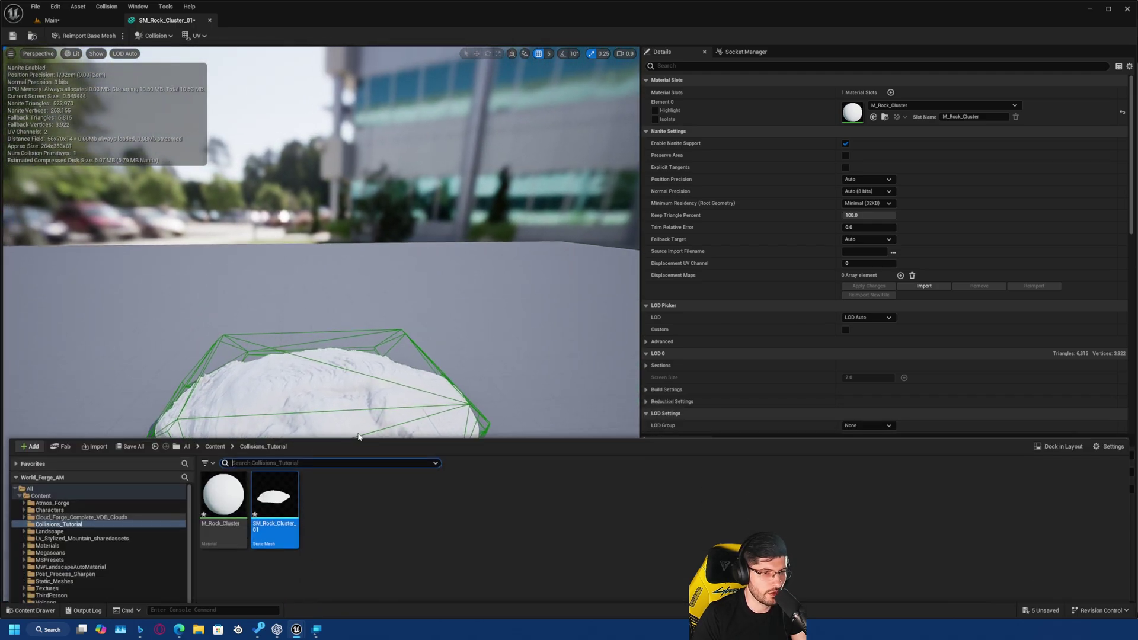
right_click_drag(254, 360, 237, 374)
scroll(254, 360, "down", 3)
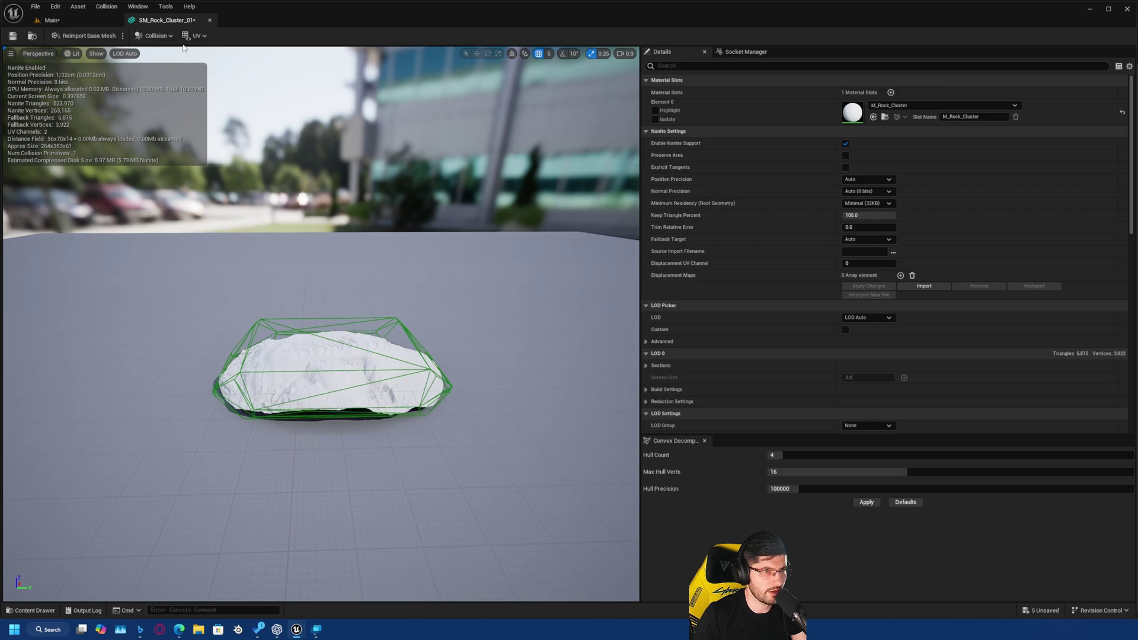
right_click_drag(249, 238, 233, 235)
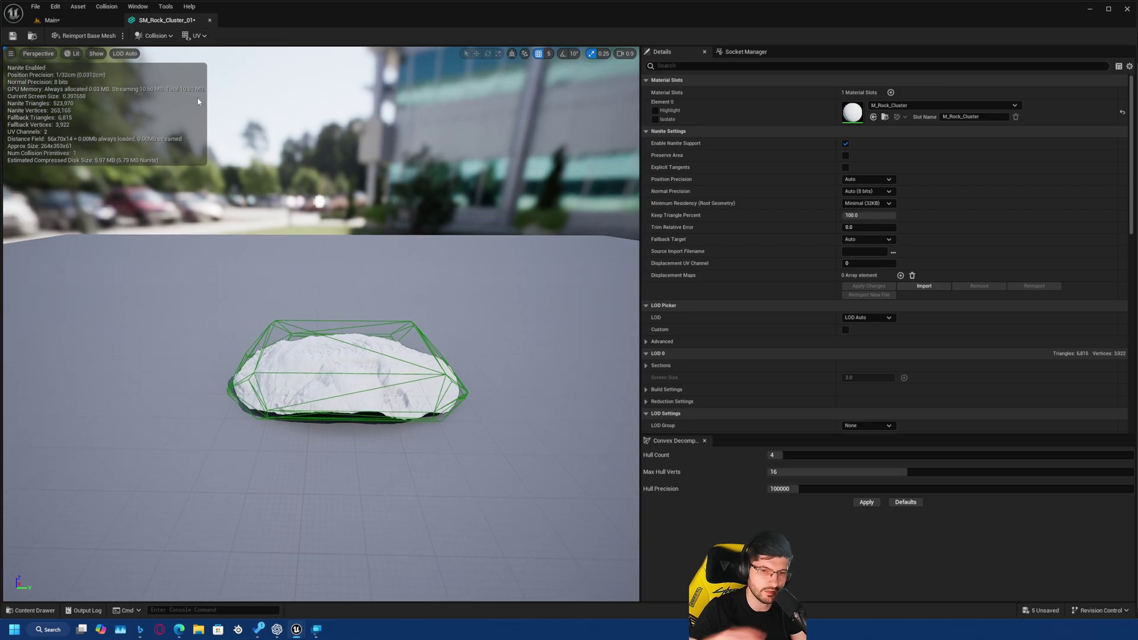
scroll(281, 162, "up", 3)
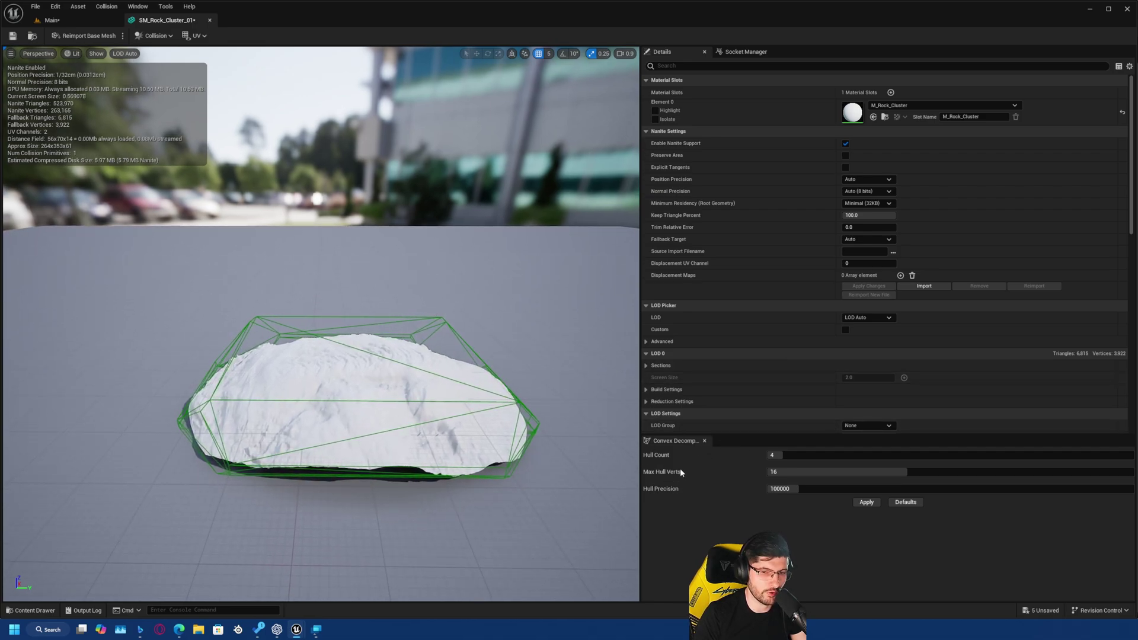
Generate auto convex collision for the rock with hull count 4, max hull verts 16 and hull precision 100000.
left_click(156, 35)
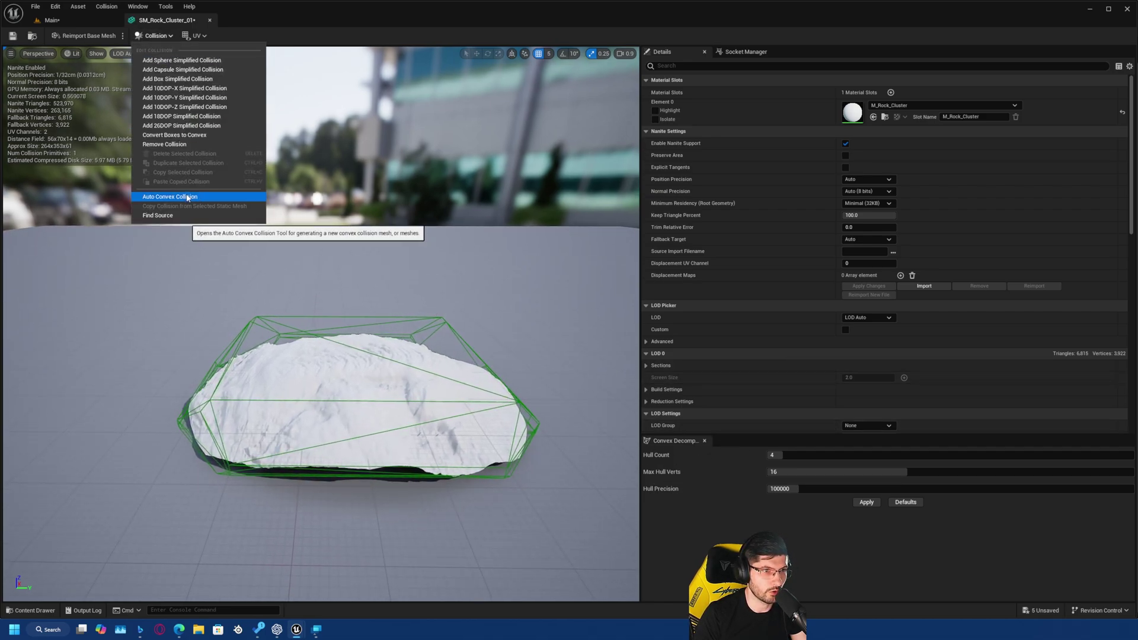
right_click_drag(279, 249, 258, 249)
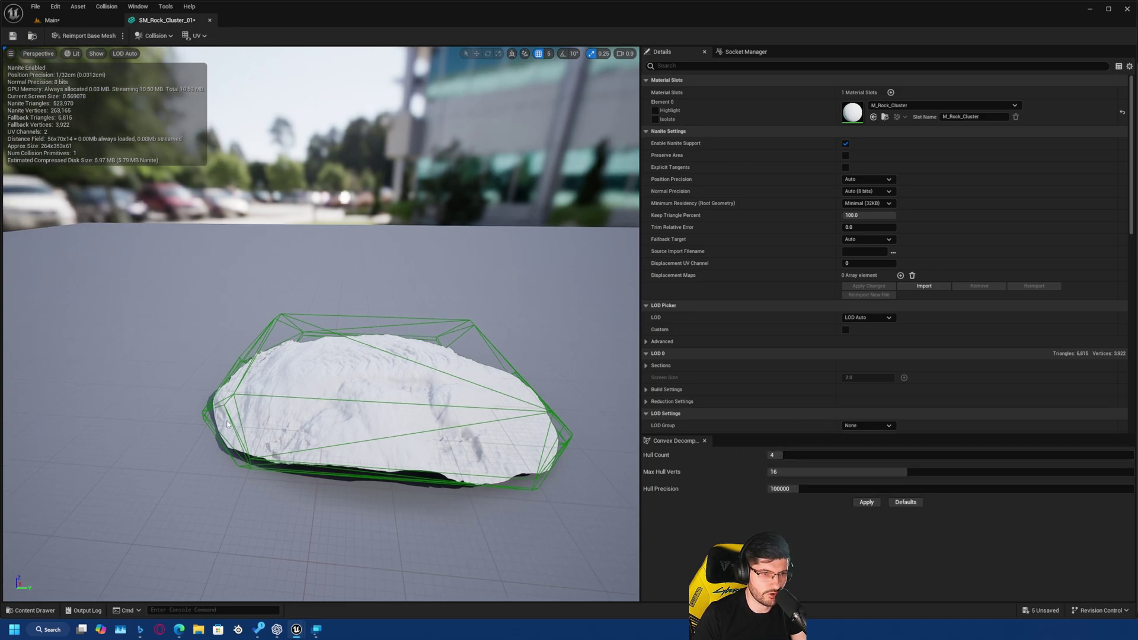
left_click_drag(458, 338, 357, 342)
left_click(873, 505)
left_click_drag(320, 356, 365, 351, "alt")
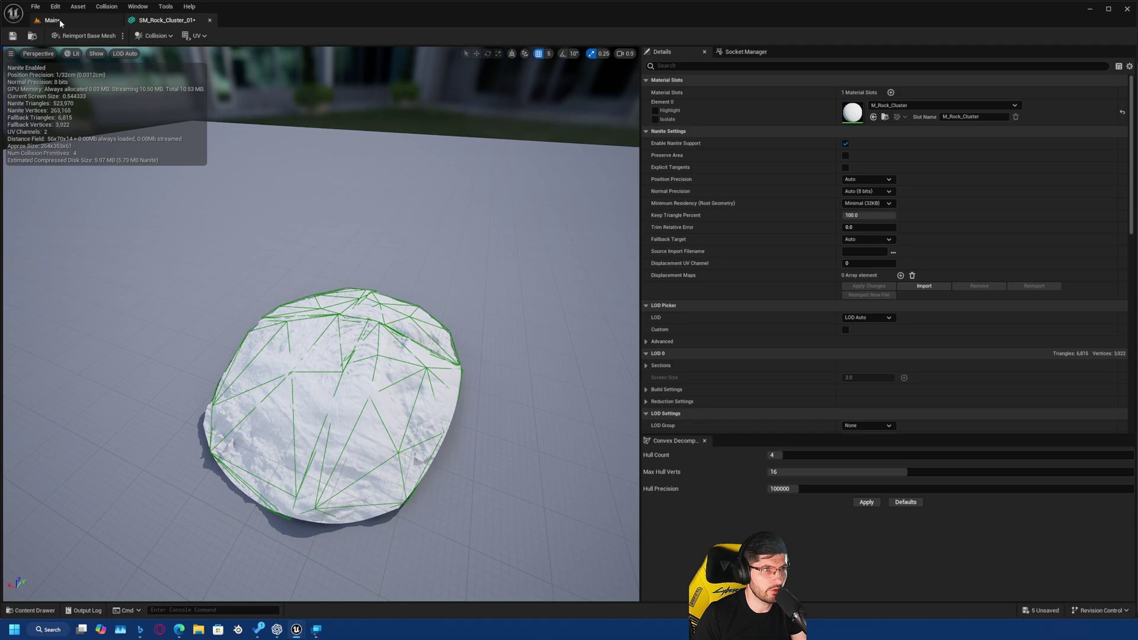
Return to the Main level and play-test it, moving the character over the rock to check the new convex collision.
left_click(53, 20)
scroll(249, 109, "up", 5)
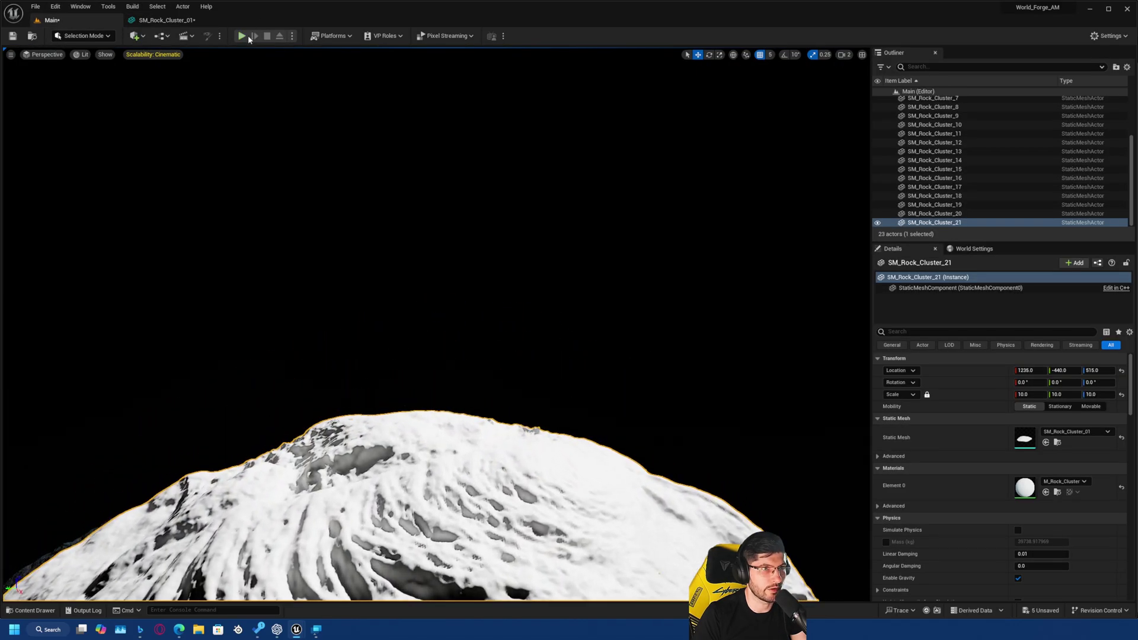
left_click(241, 36)
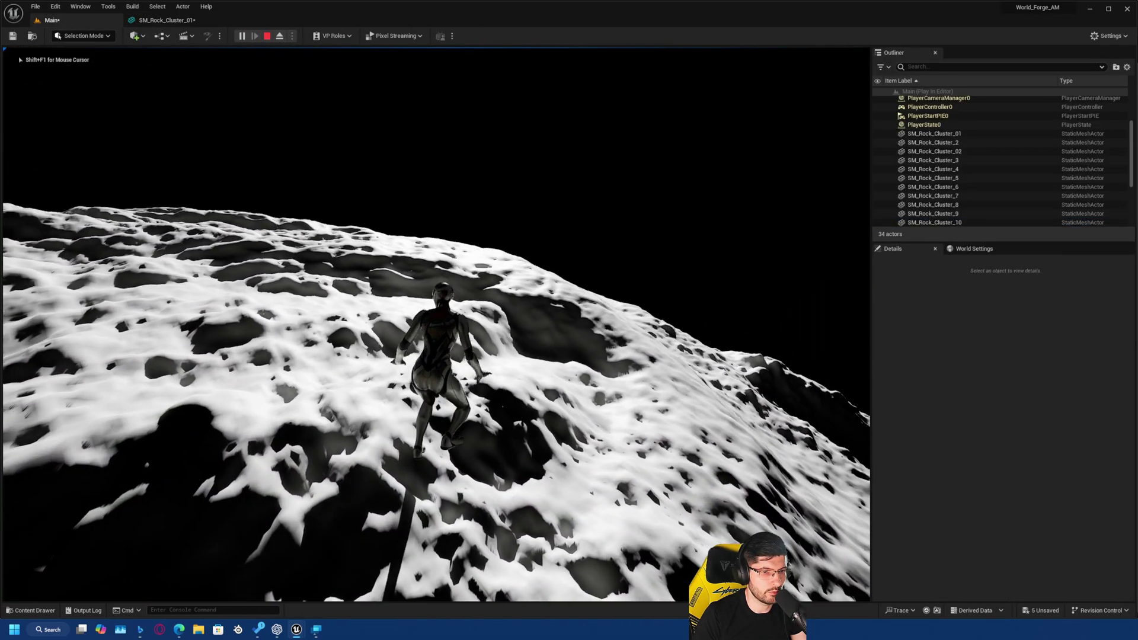
key("d")
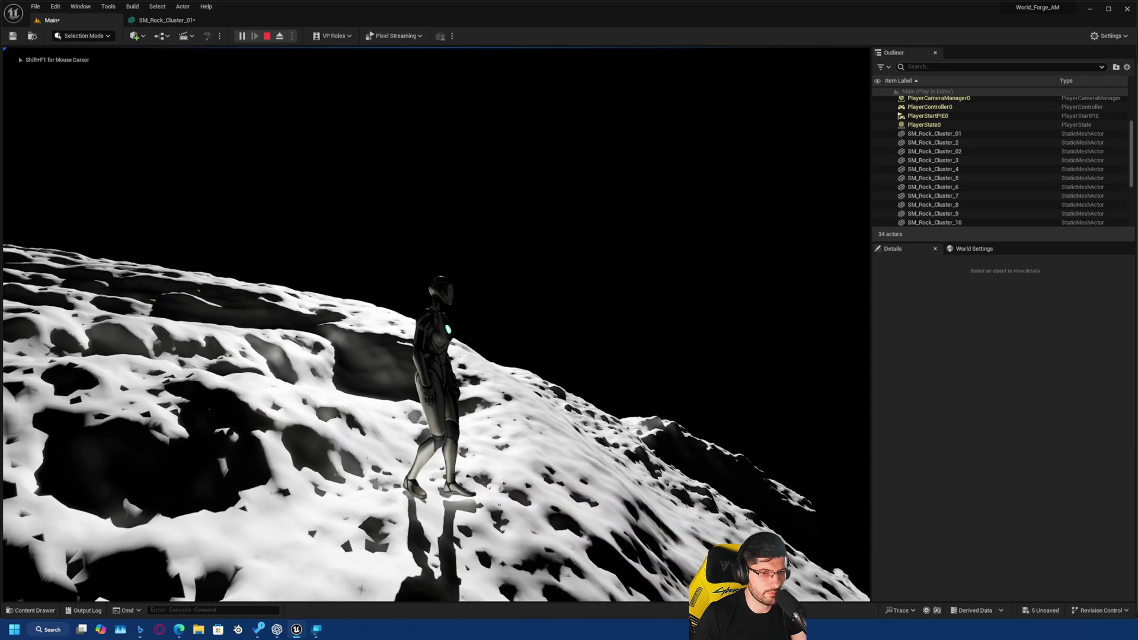
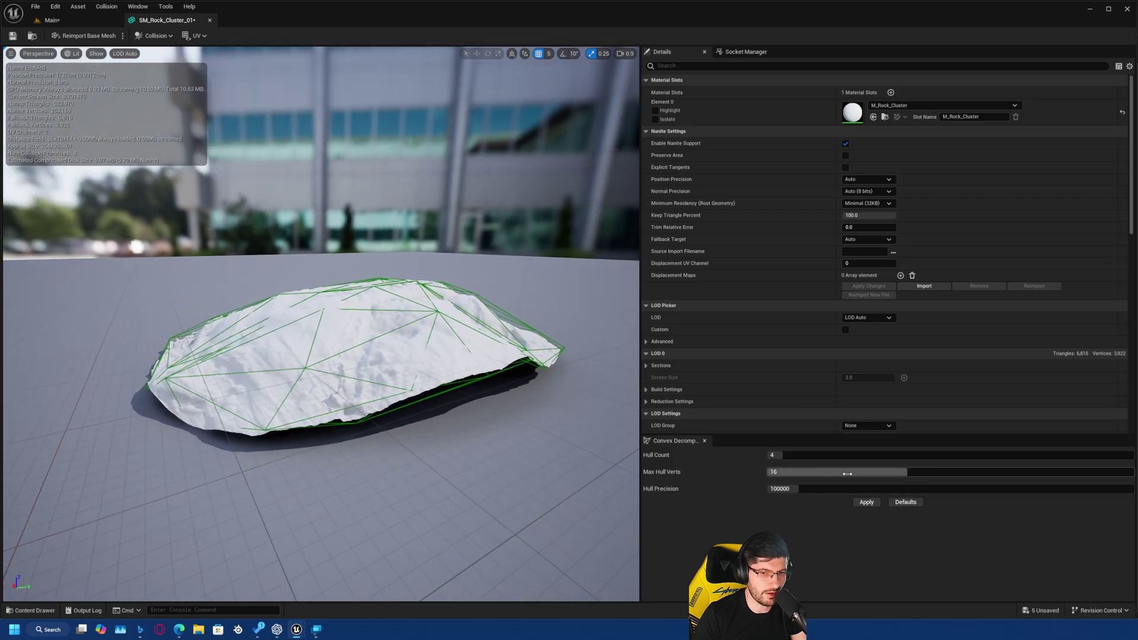
Raise Max Hull Verts to 24, regenerate the rock's convex collision and inspect the hulls.
left_click_drag(848, 473, 861, 493)
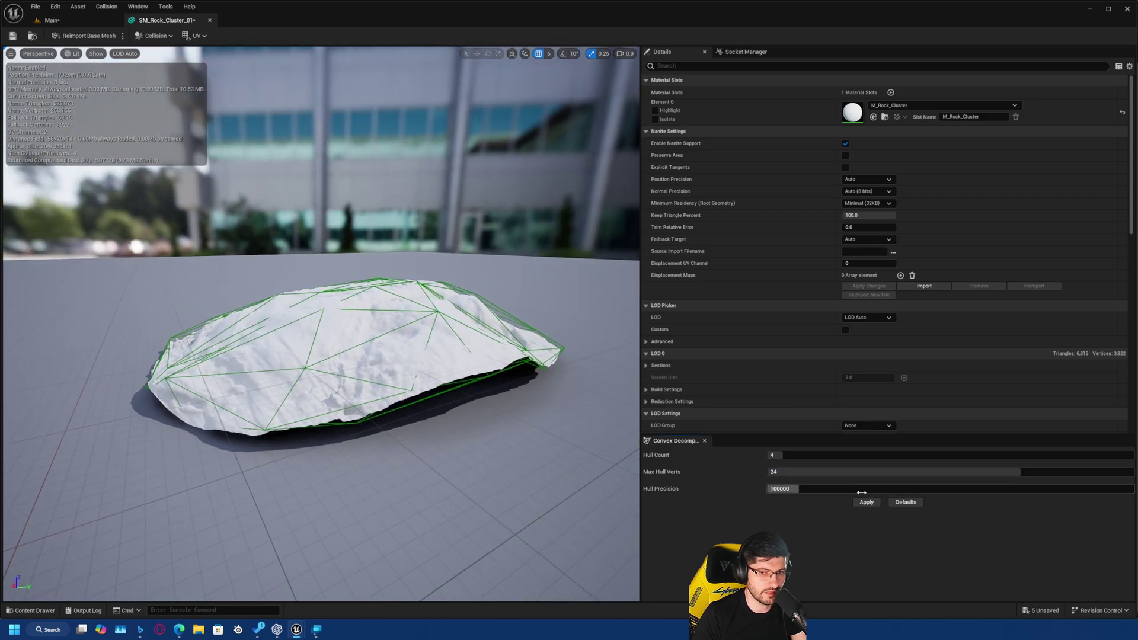
left_click(863, 502)
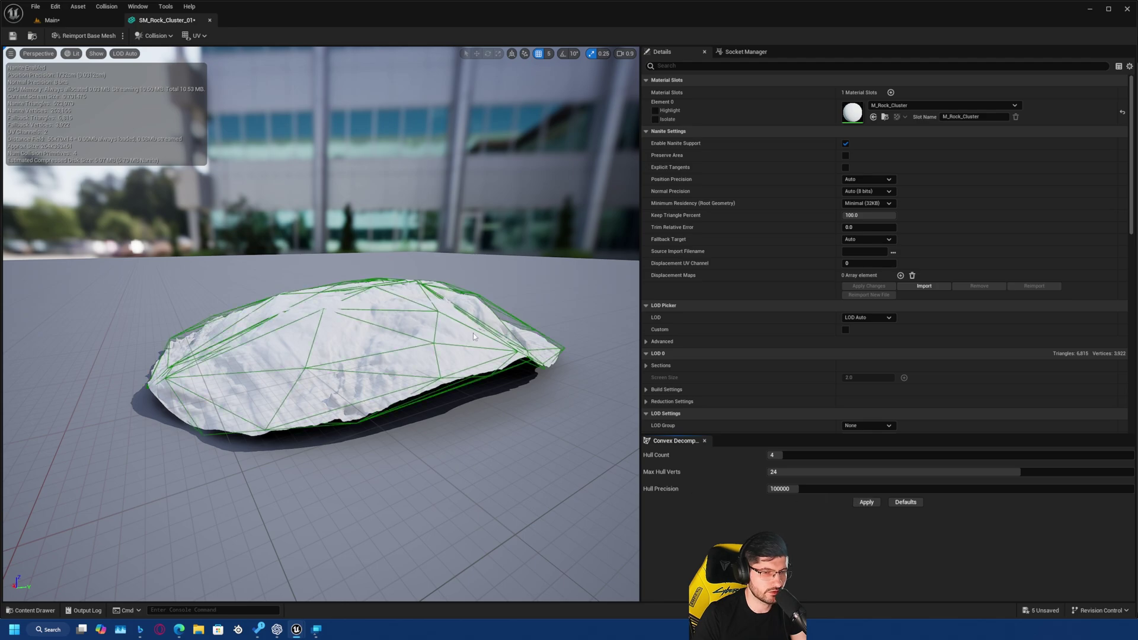
left_click_drag(473, 333, 311, 385)
Set Max Hull Verts to 28 and regenerate the rock's convex collision.
left_click_drag(1028, 471, 1080, 472)
right_click_drag(415, 356, 225, 332)
scroll(222, 336, "down", 2)
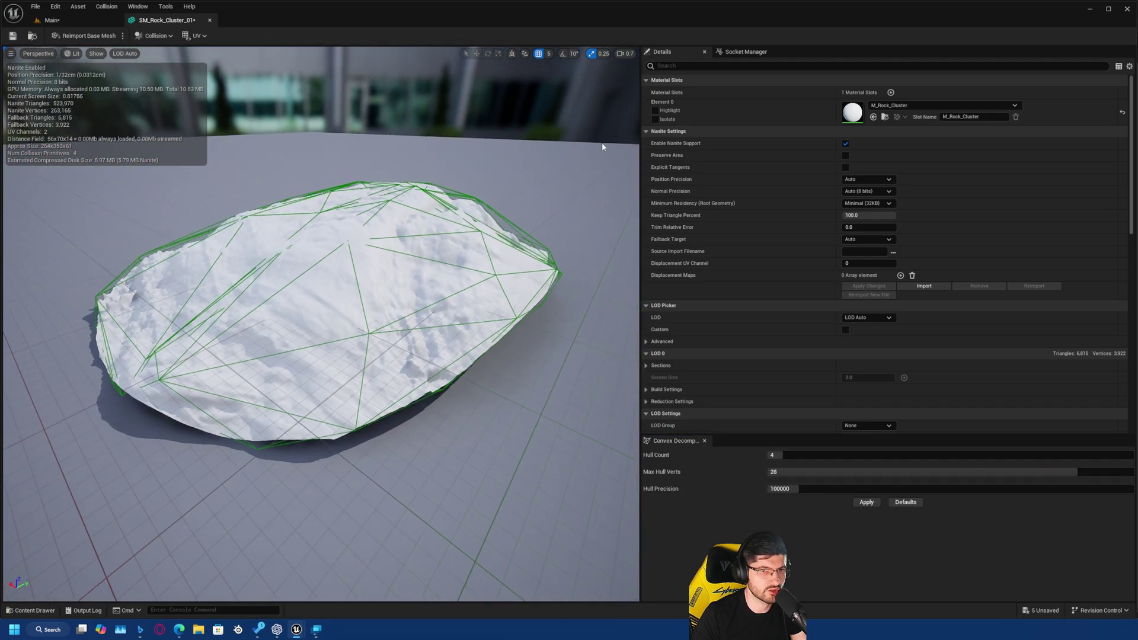
left_click(879, 504)
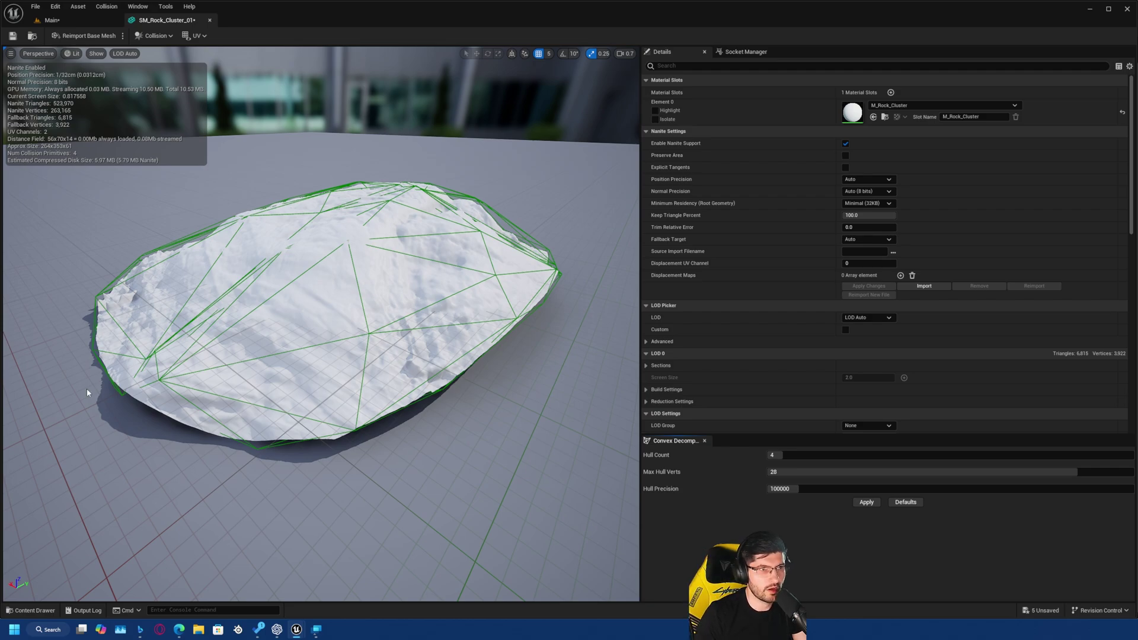
left_click_drag(86, 389, 293, 348)
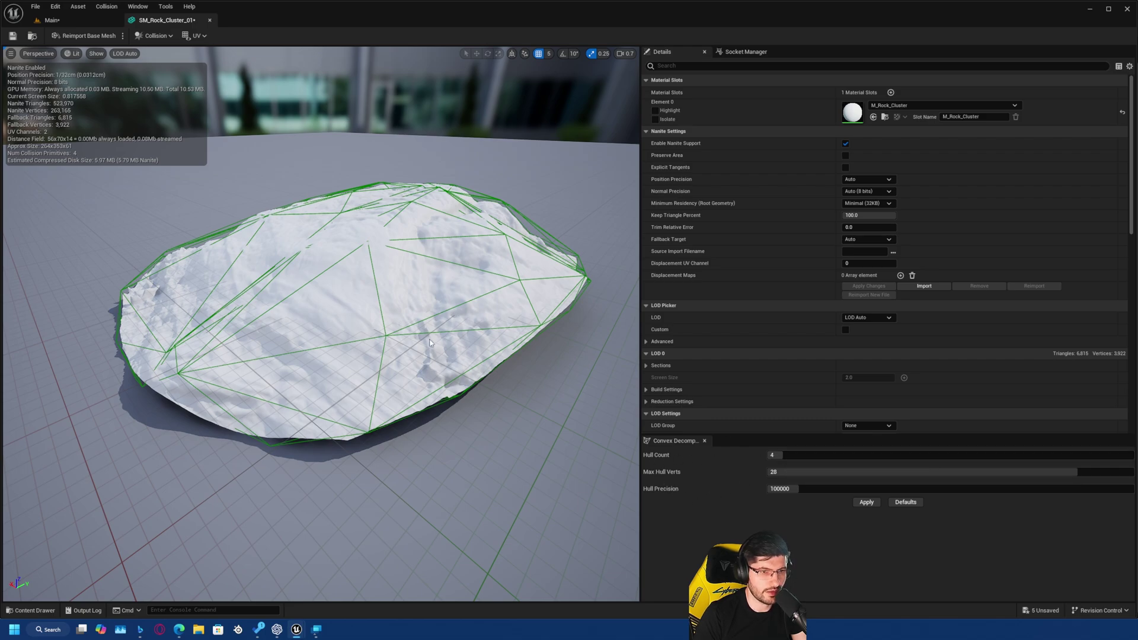
Increase the Hull Count to 22 and regenerate the rock's convex collision.
right_click_drag(366, 327, 374, 328)
left_click_drag(366, 326, 343, 350)
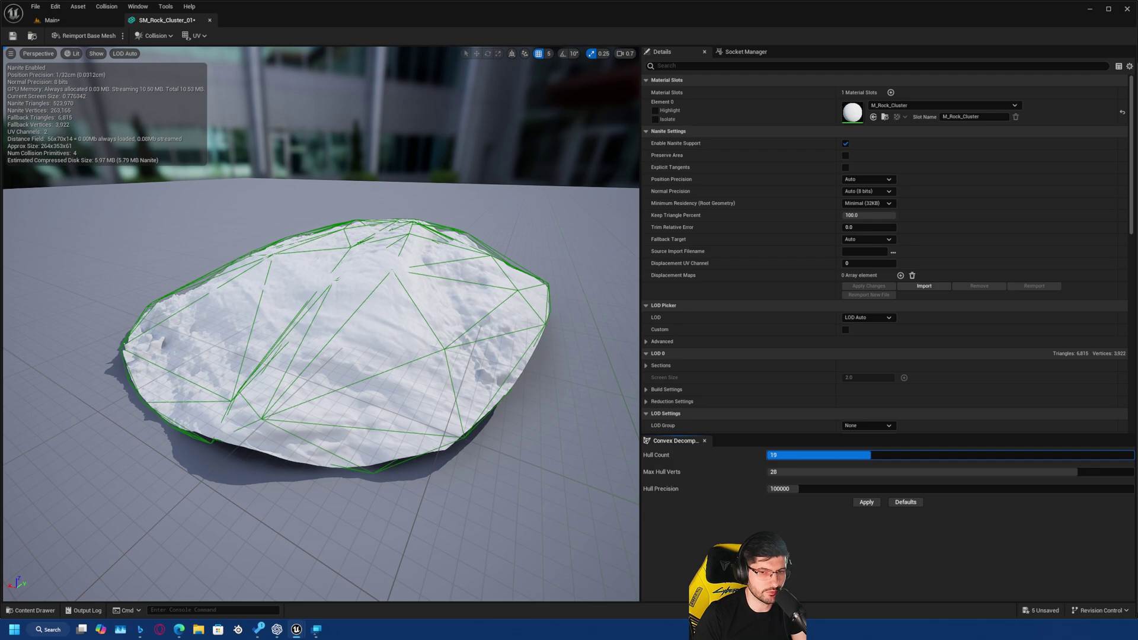
left_click_drag(882, 455, 887, 454)
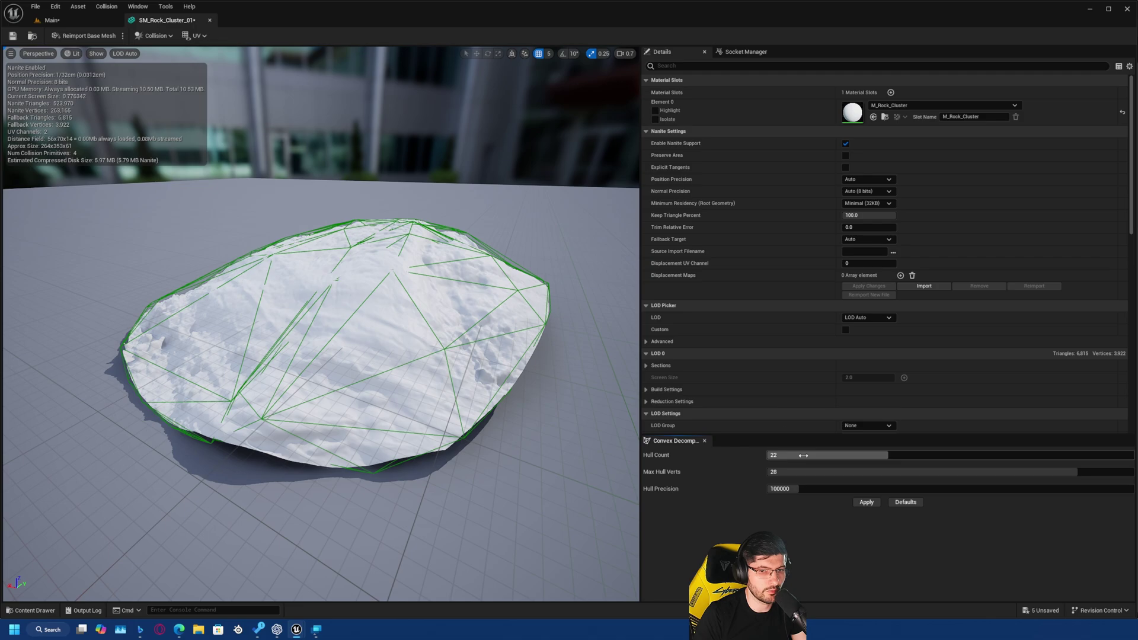
left_click(867, 502)
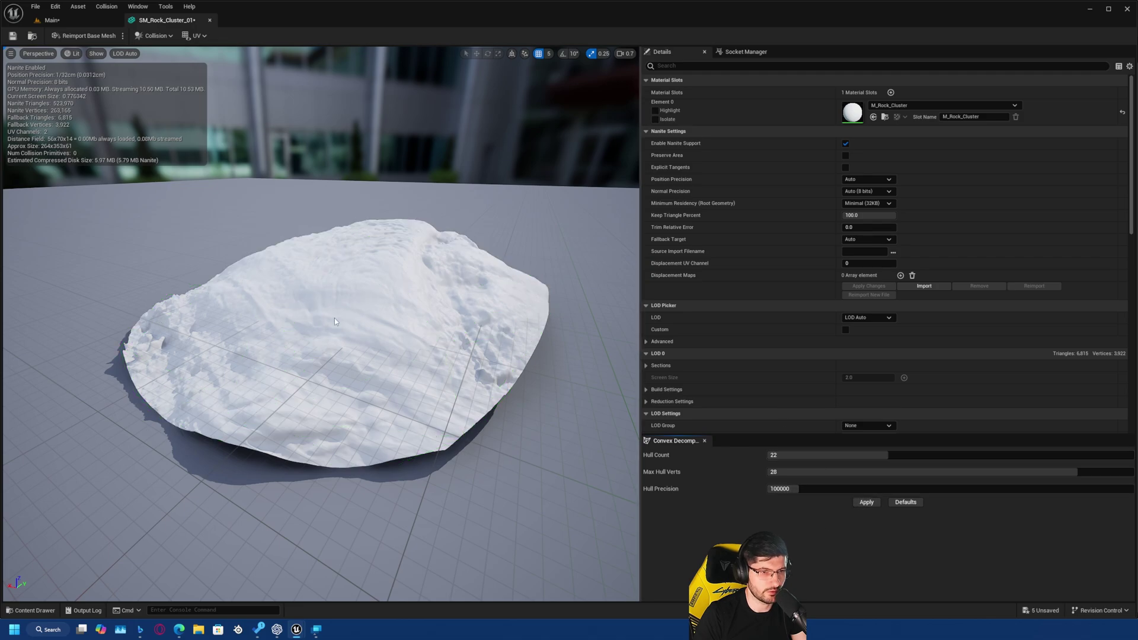
Set the Hull Precision to 330000, regenerate the rock's convex collision and inspect the resulting hulls.
left_click_drag(350, 330, 428, 375)
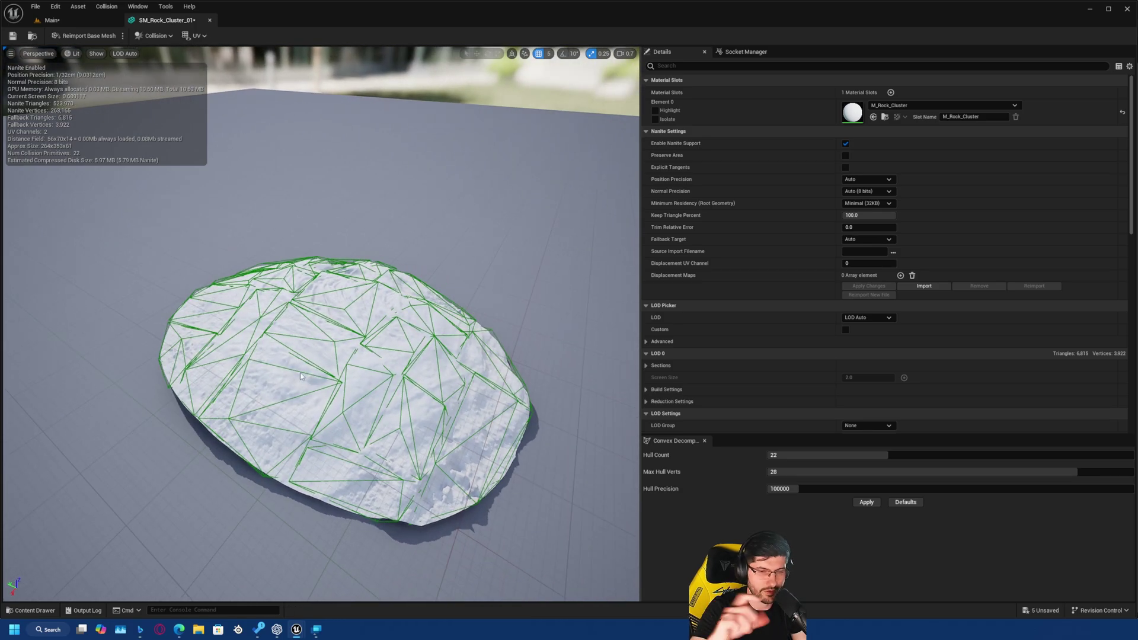
right_click_drag(401, 363, 346, 299)
left_click_drag(409, 415, 406, 359)
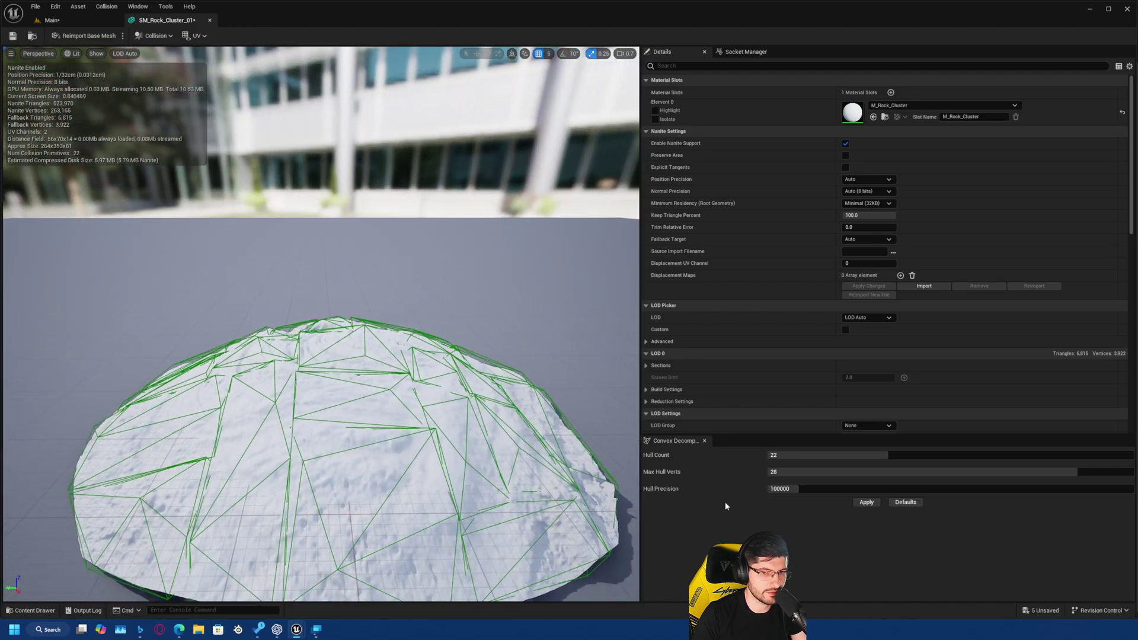
left_click(789, 488)
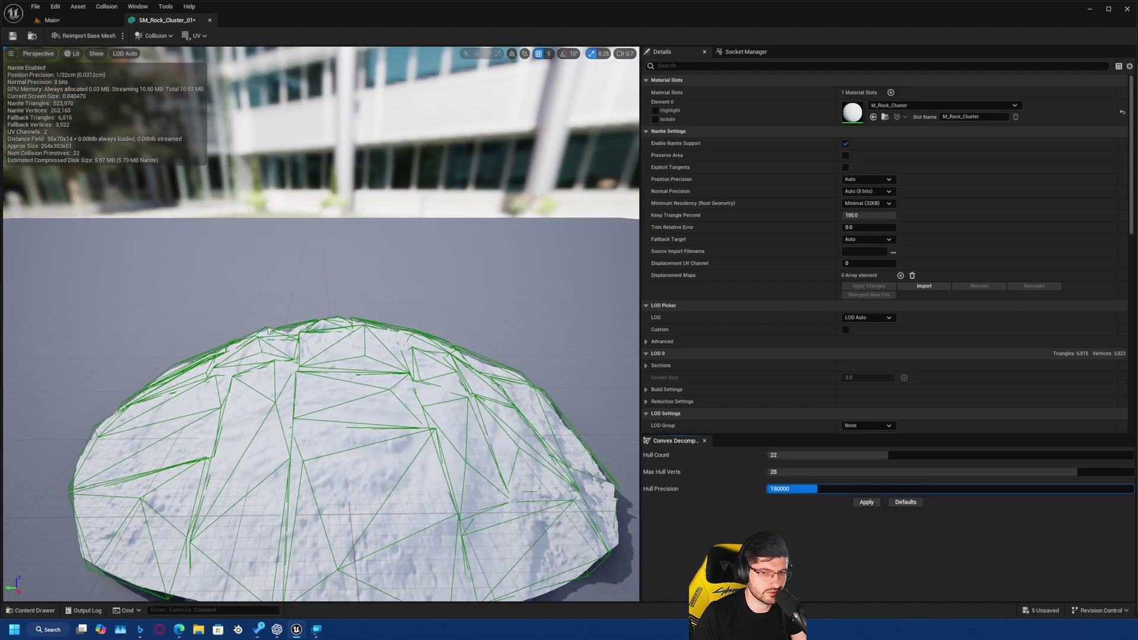
left_click_drag(881, 488, 885, 488)
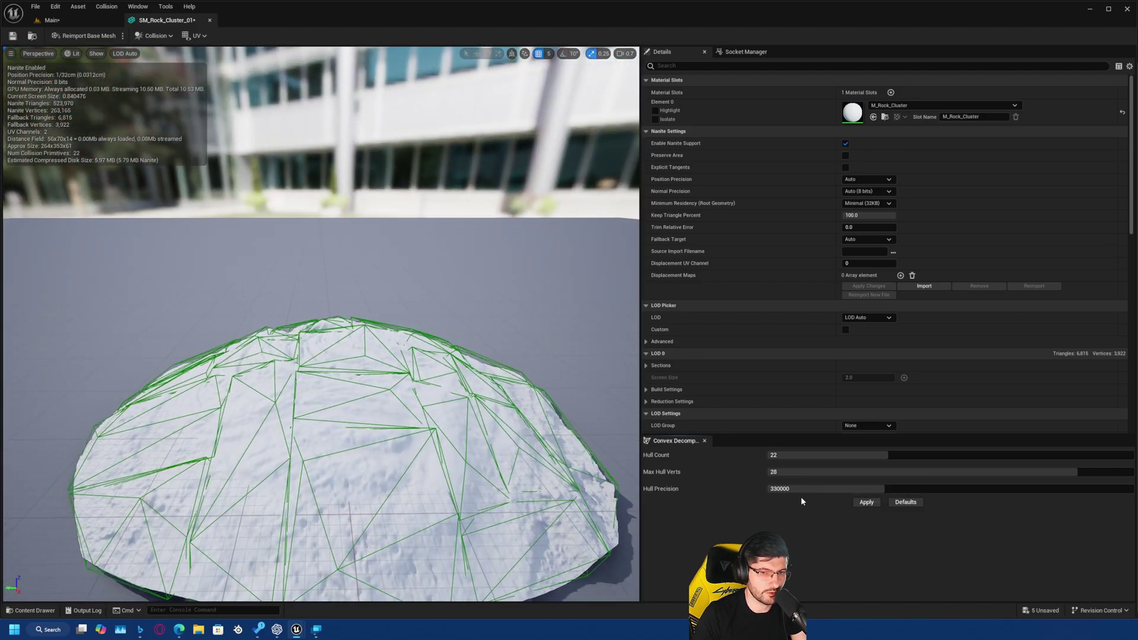
left_click(859, 503)
left_click_drag(352, 372, 307, 313)
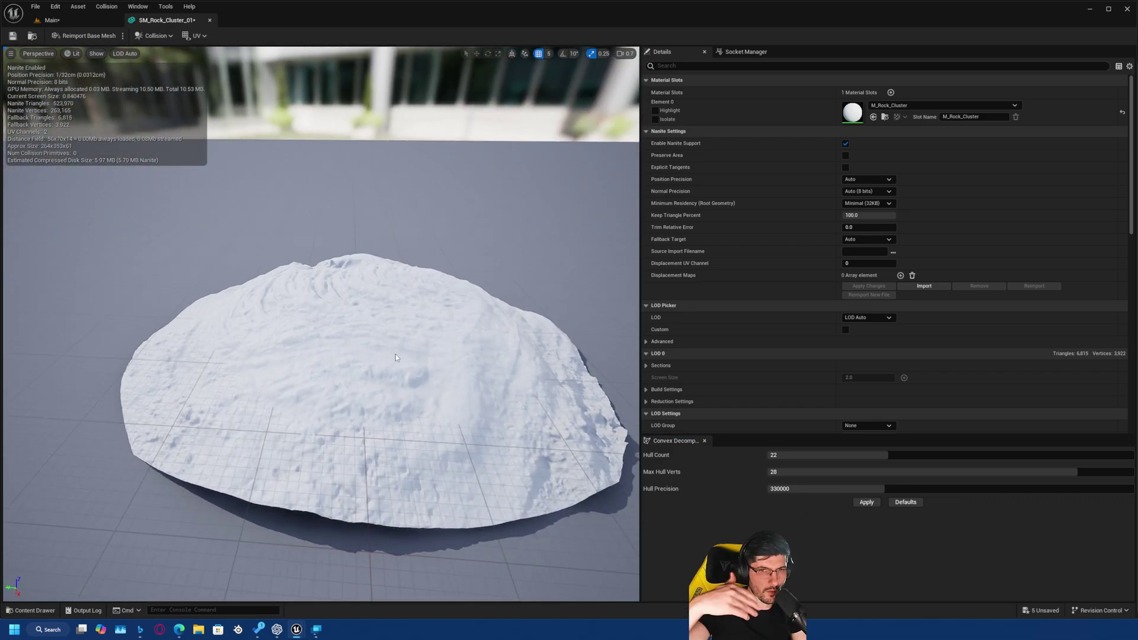
right_click_drag(396, 357, 365, 296)
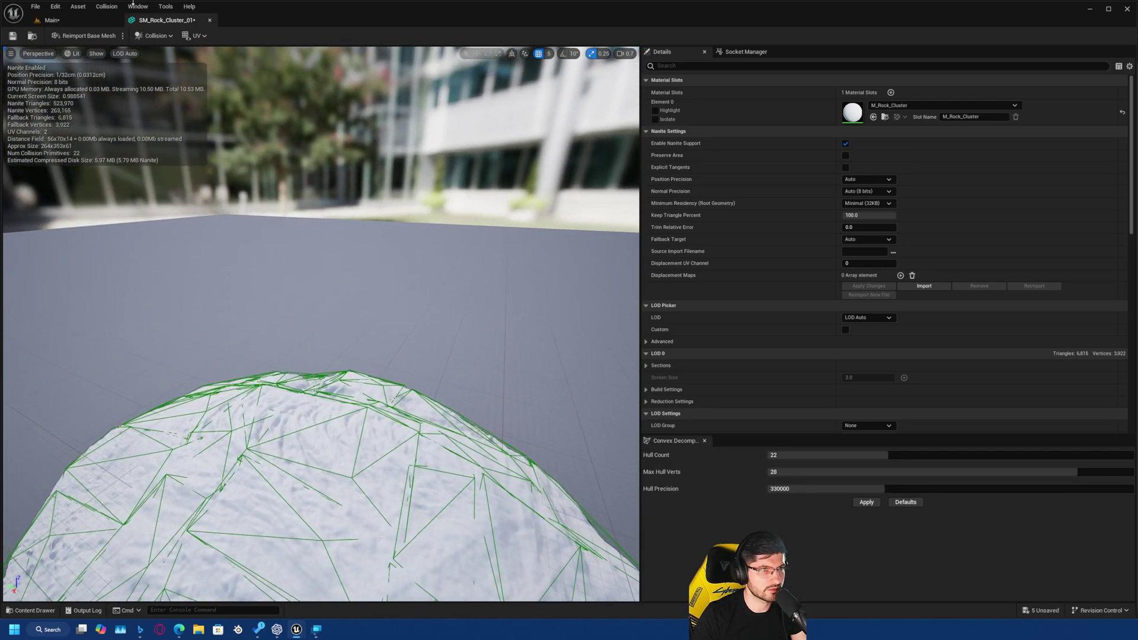
Play-test the Main level, running and jumping across the rock to check the convex collision generated with higher hull precision.
left_click(105, 22)
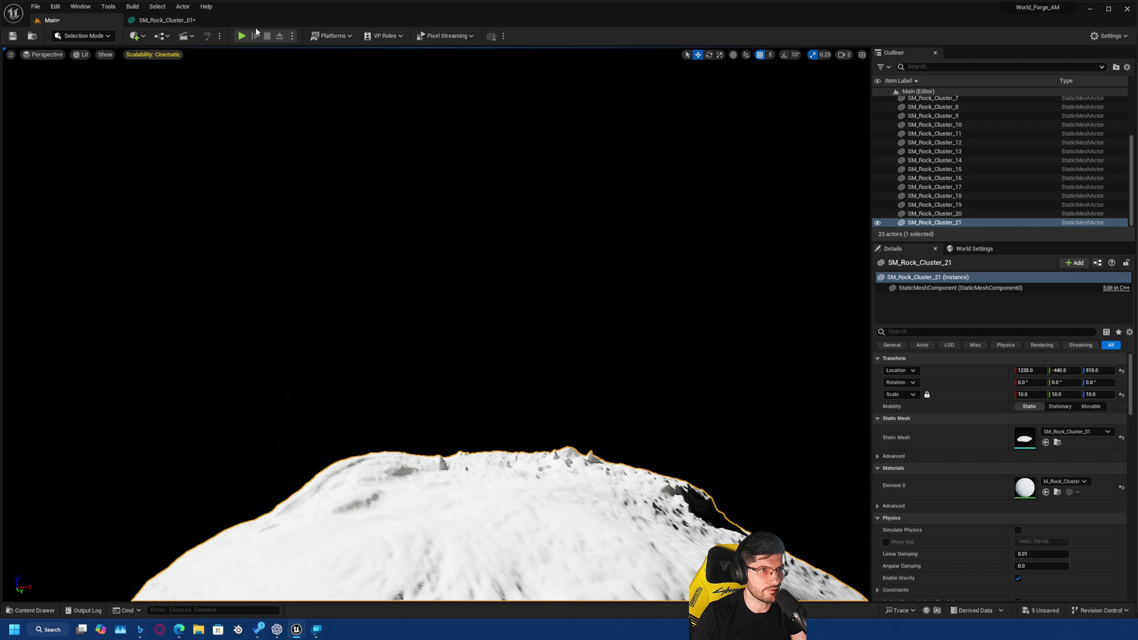
left_click(242, 36)
key("w")
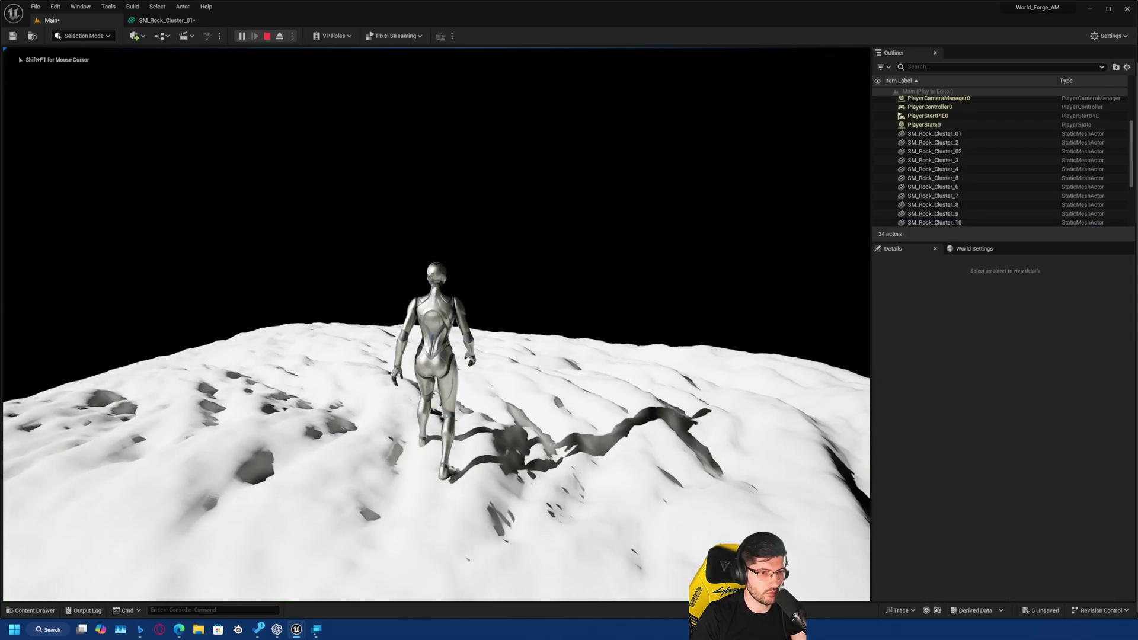
key("w")
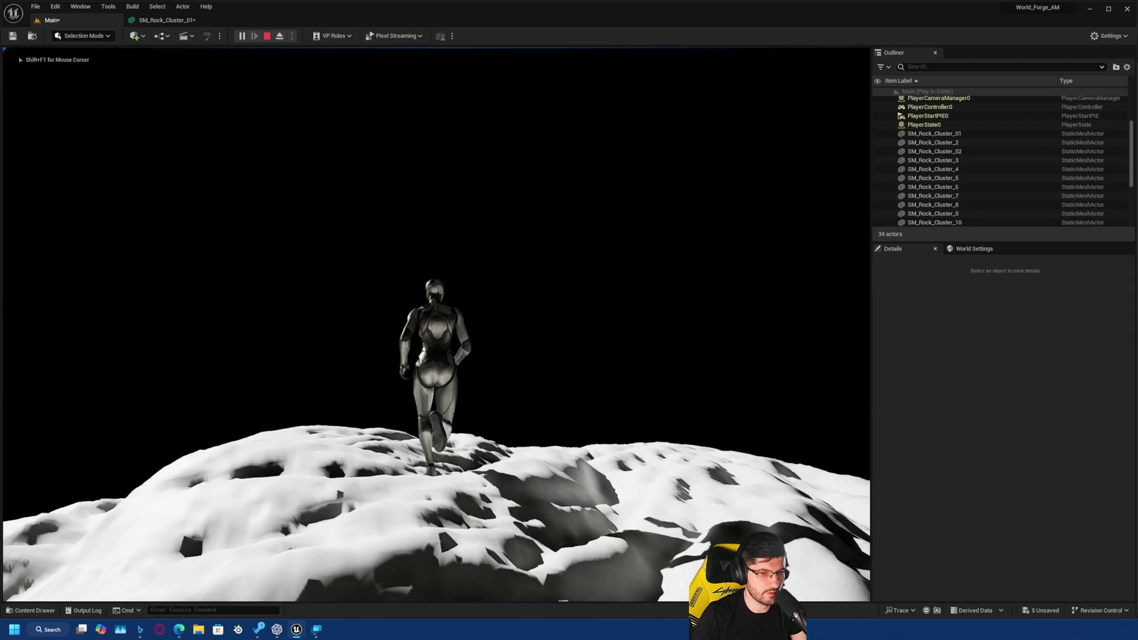
key("s")
key("w")
key("w")
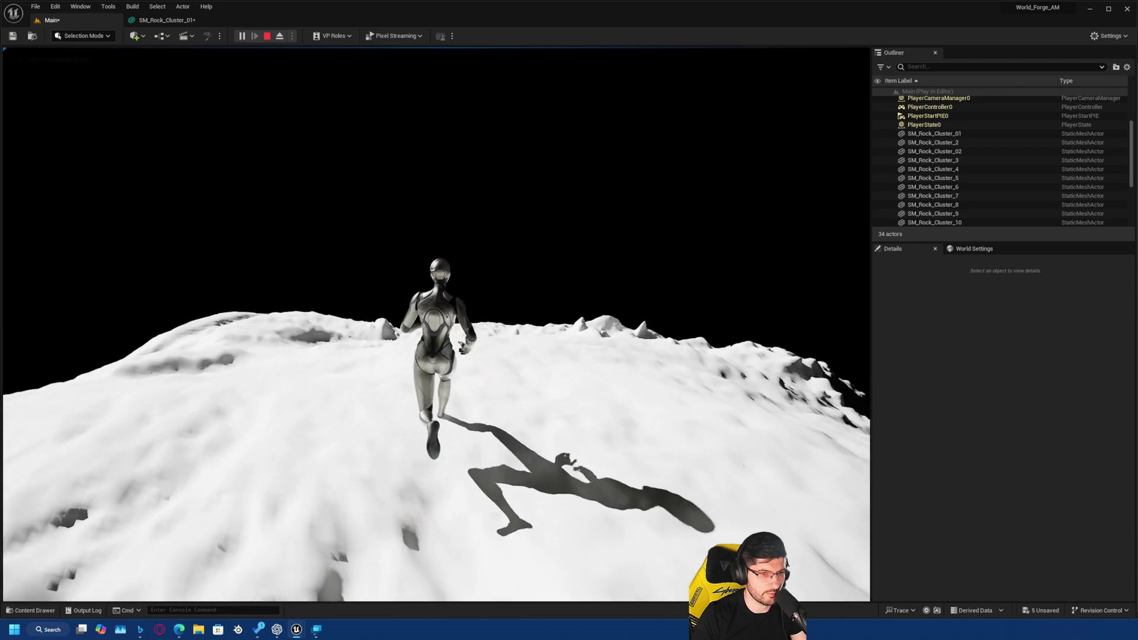
key("w")
key("space")
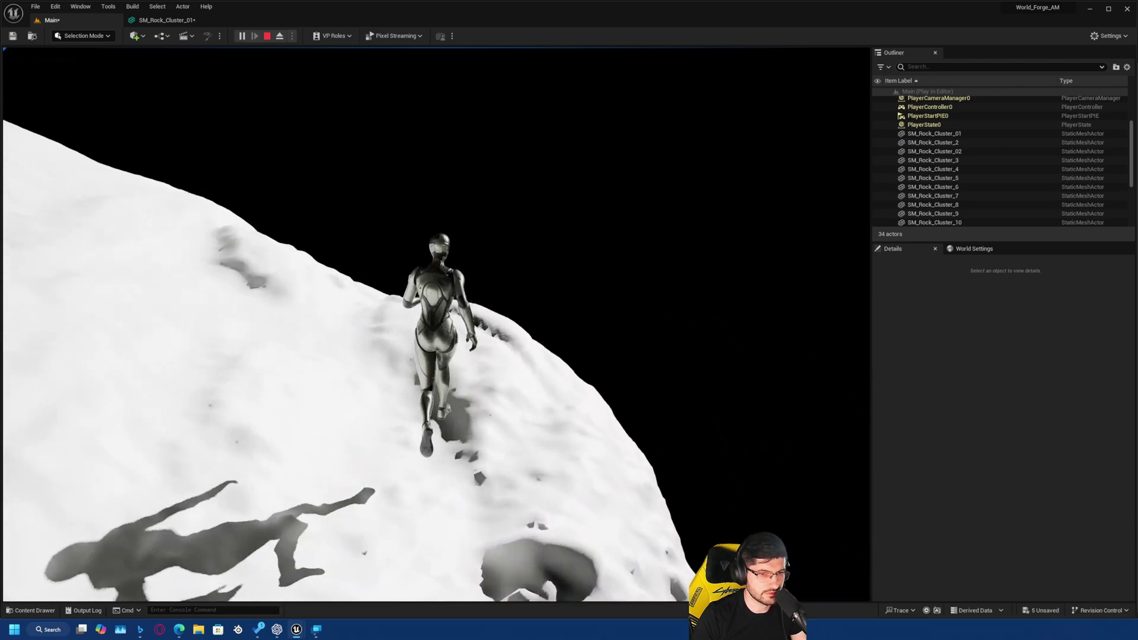
key("w")
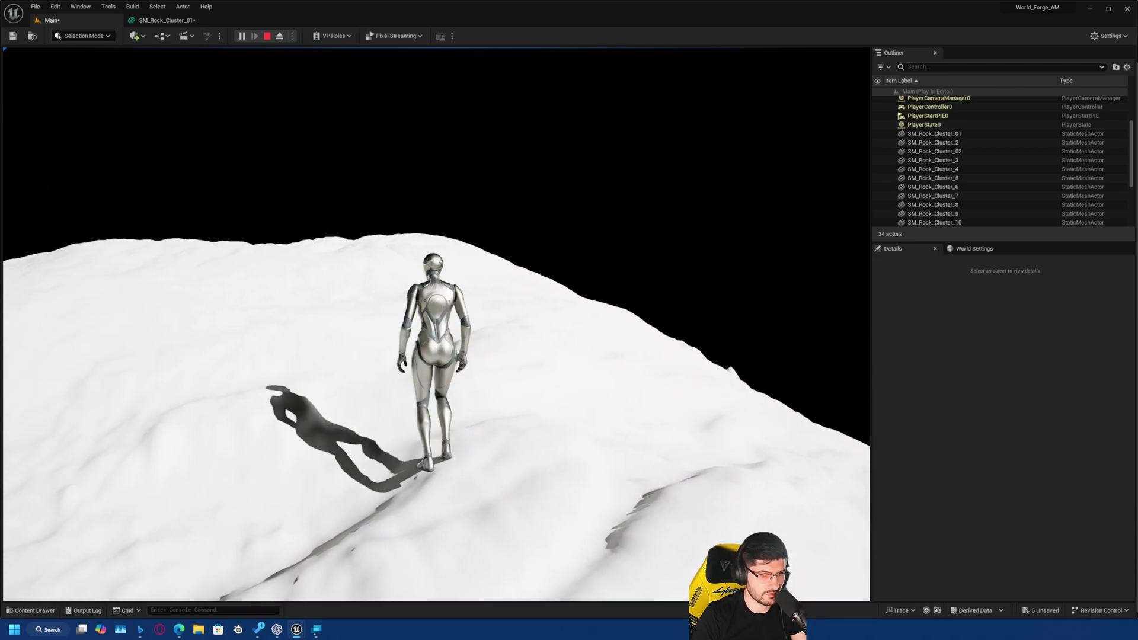
key("space")
key("w")
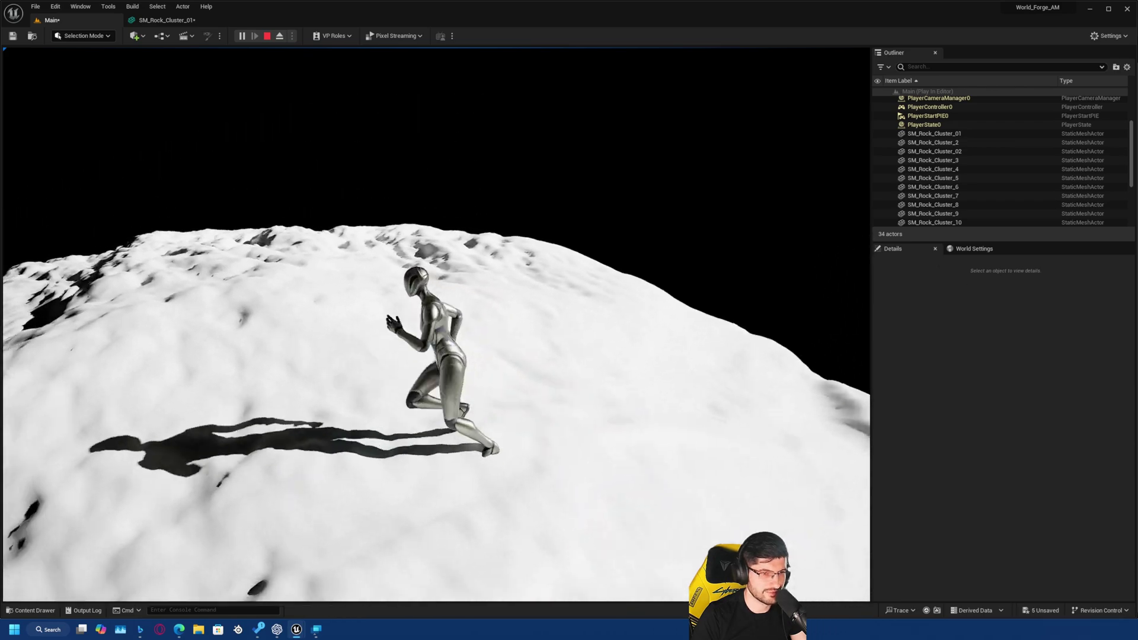
key("w")
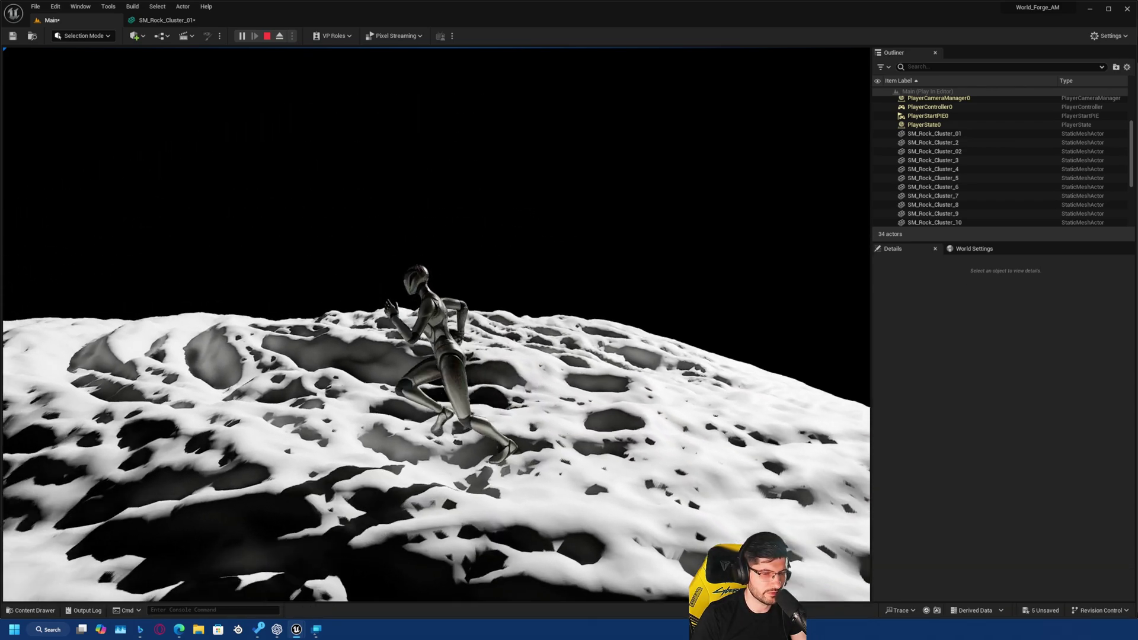
key("Escape")
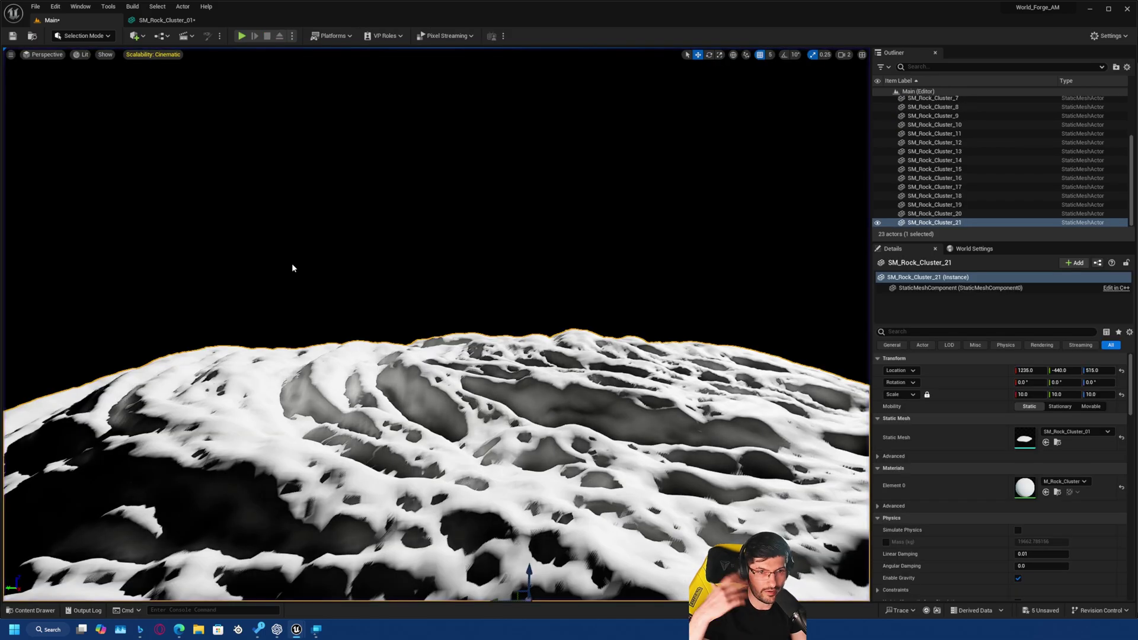
Return to the SM_Rock_Cluster_01 mesh and close its convex decomposition settings.
key("s")
right_click_drag(292, 265, 314, 302)
key("e")
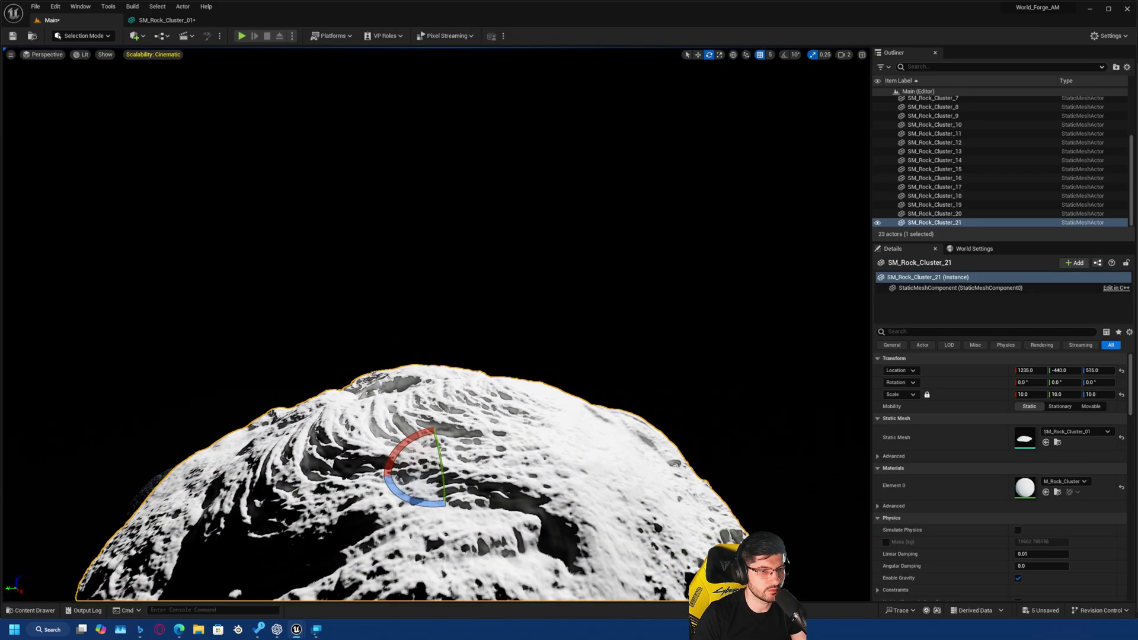
left_click(168, 20)
key("s")
right_click_drag(550, 397, 578, 492)
key("w")
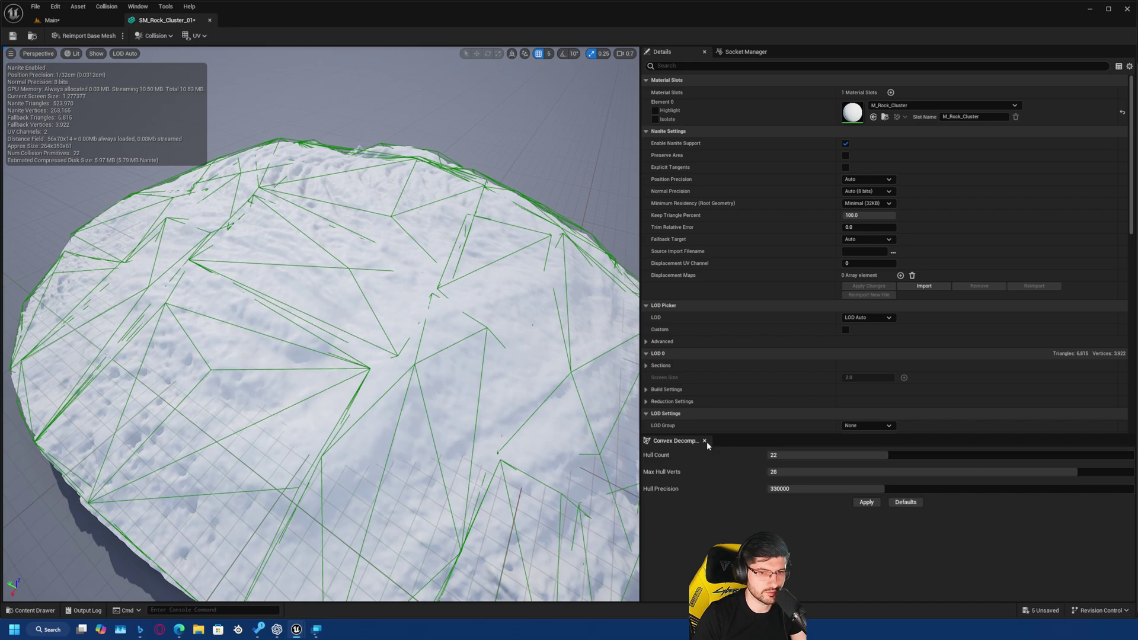
left_click(705, 441)
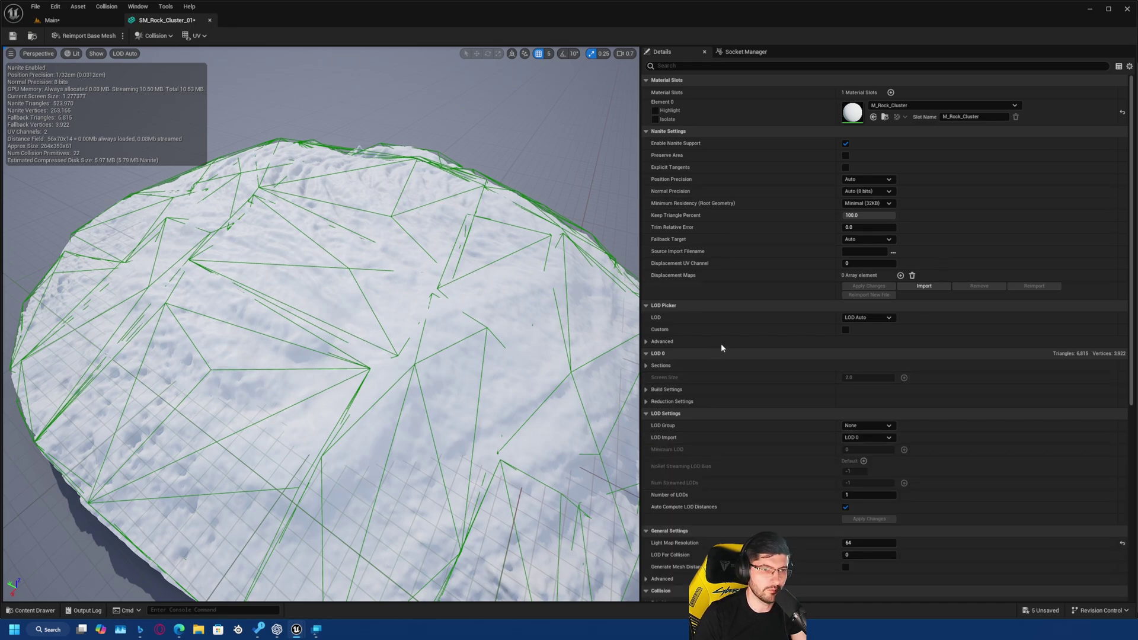
Set the rock mesh's Collision Complexity to Use Complex Collision As Simple.
scroll(802, 317, "down", 10)
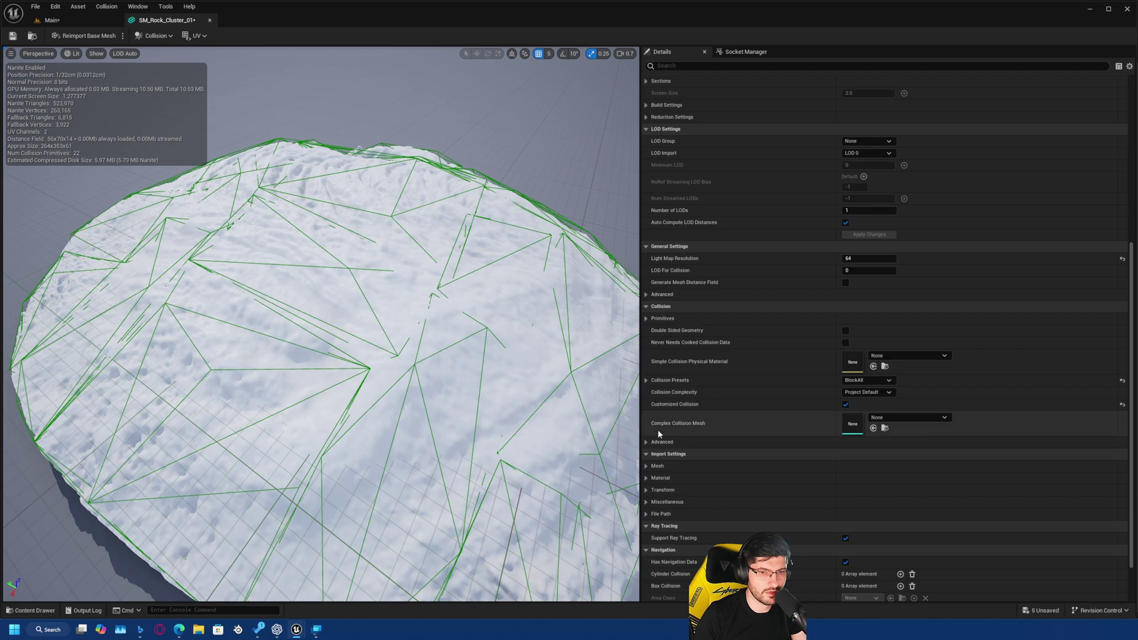
scroll(682, 421, "down", 2)
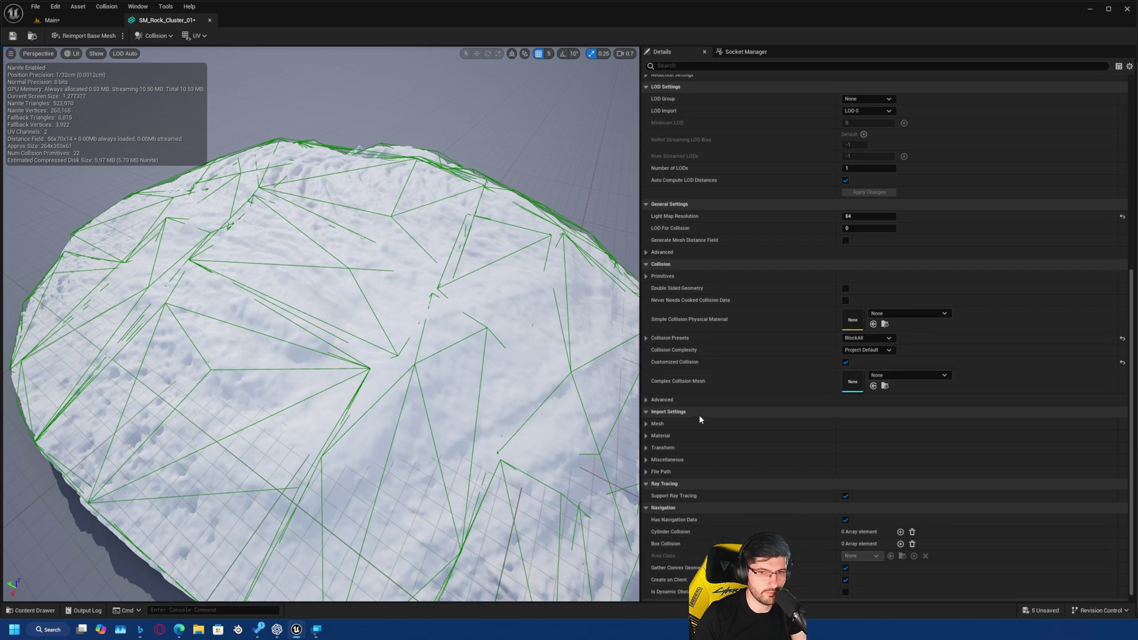
left_click(867, 350)
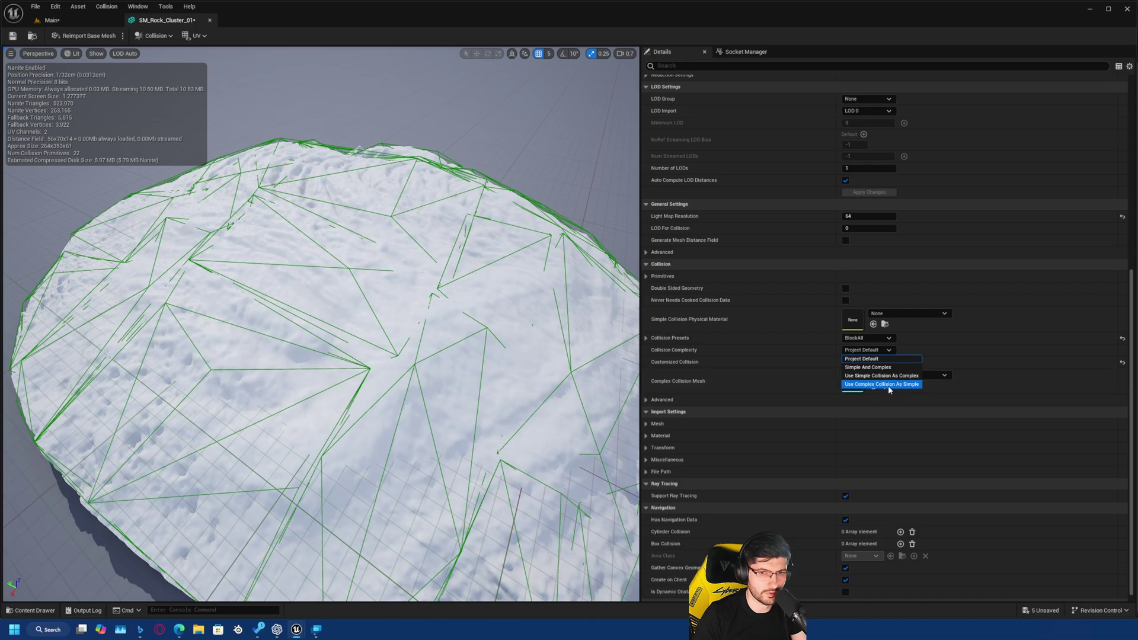
left_click(888, 385)
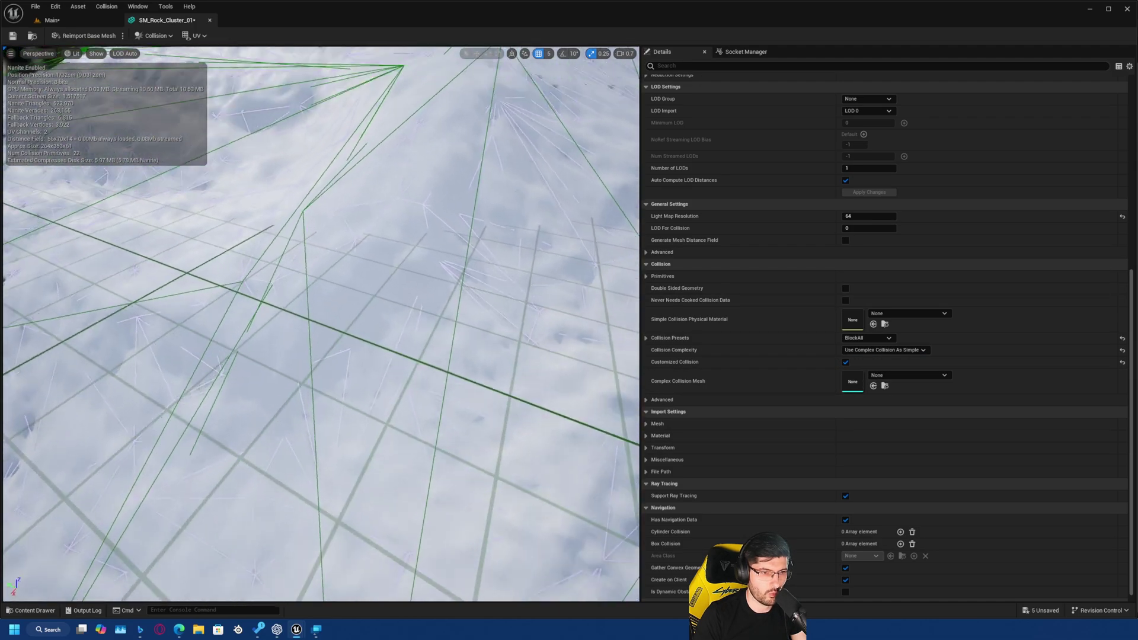
Examine the rock's surface from several angles, comparing the complex collision wireframe with the simple convex hulls.
right_click_drag(320, 324, 323, 285)
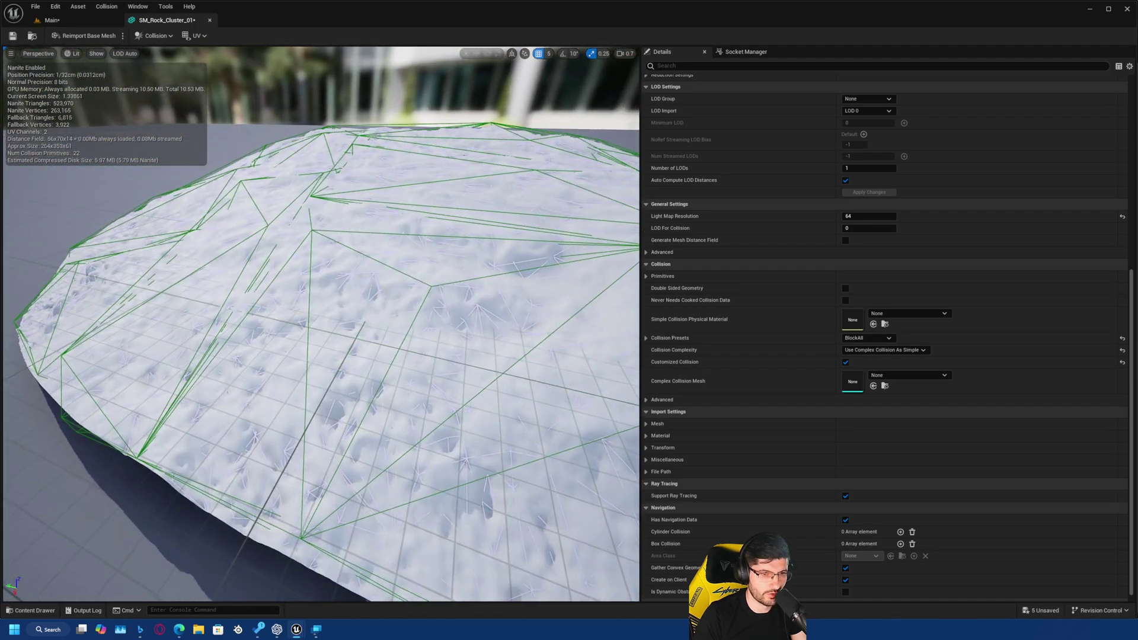
right_click_drag(325, 474, 327, 468)
right_click_drag(476, 444, 403, 444)
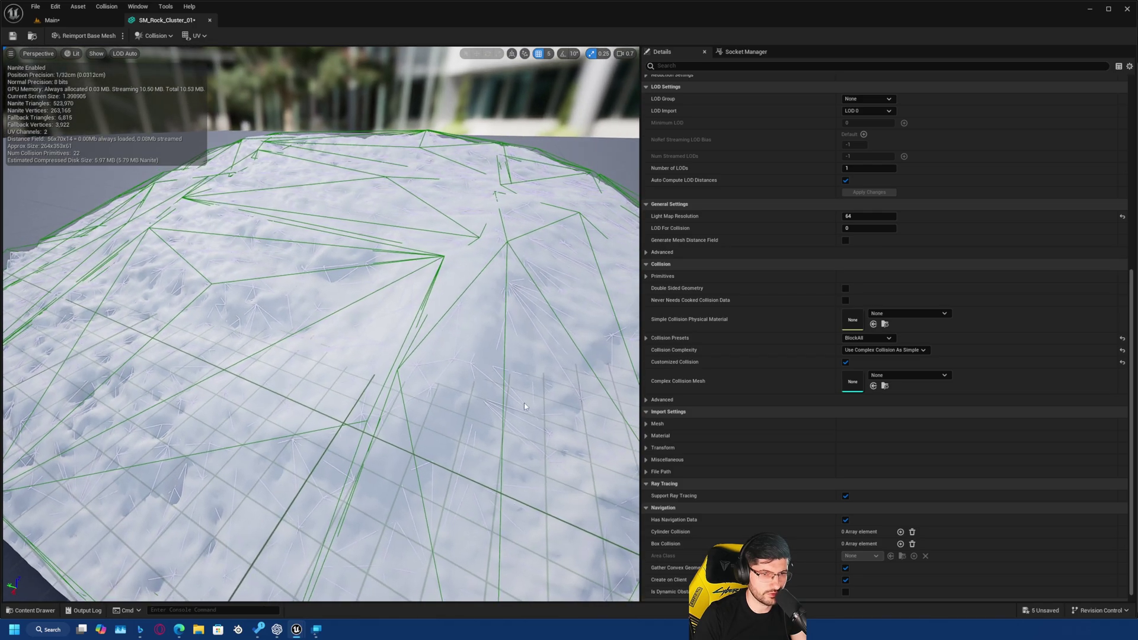
right_click_drag(506, 406, 399, 411)
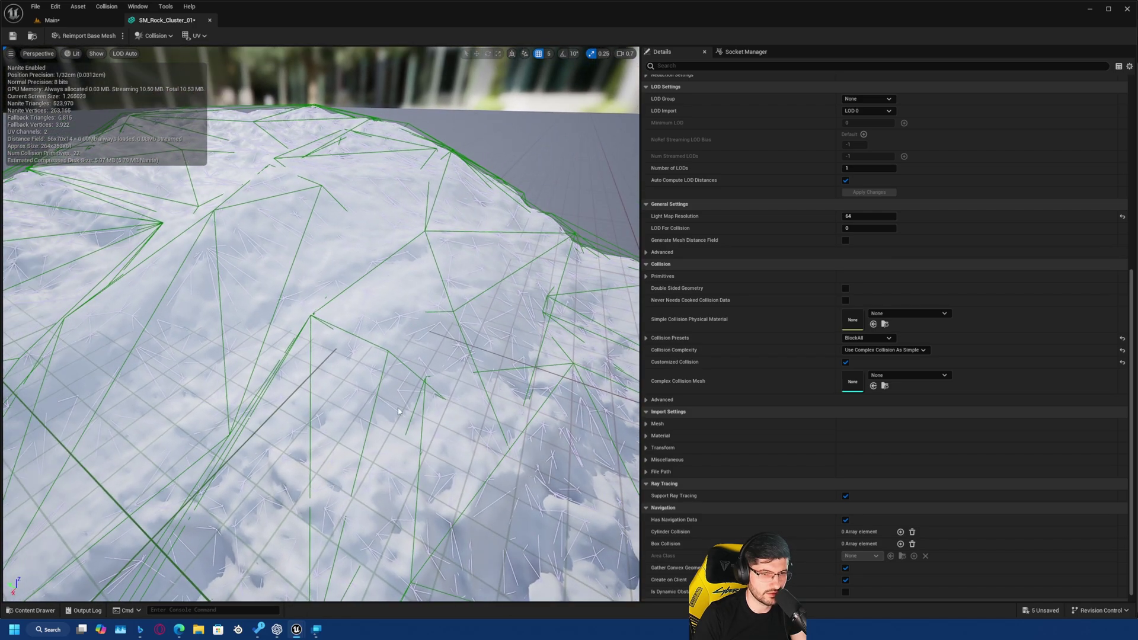
right_click_drag(419, 363, 333, 344)
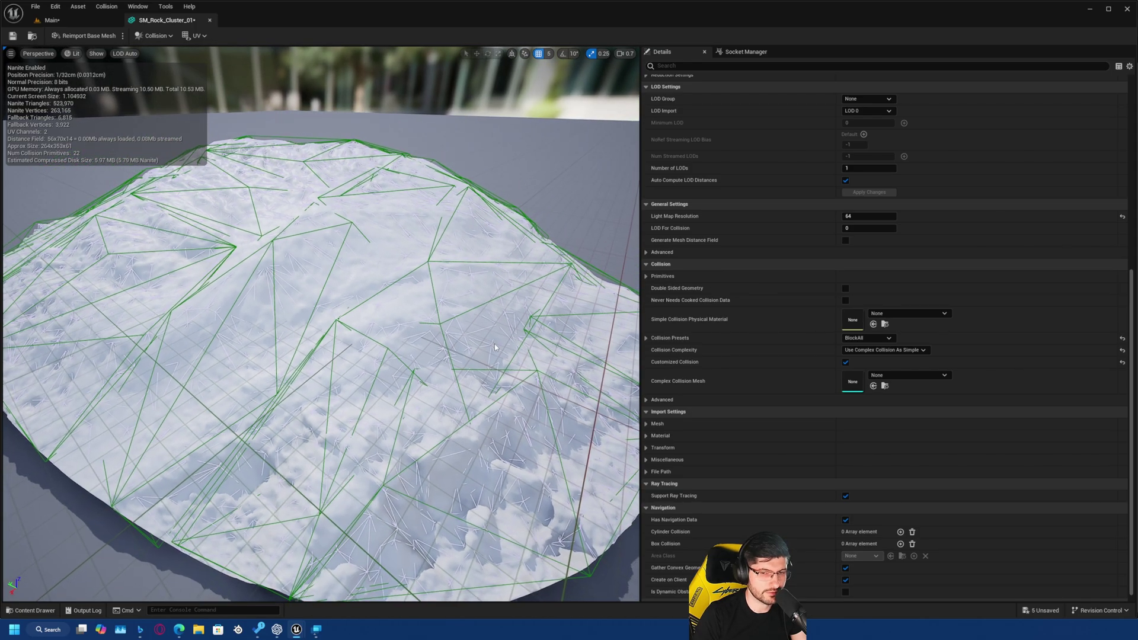
right_click_drag(412, 295, 415, 278)
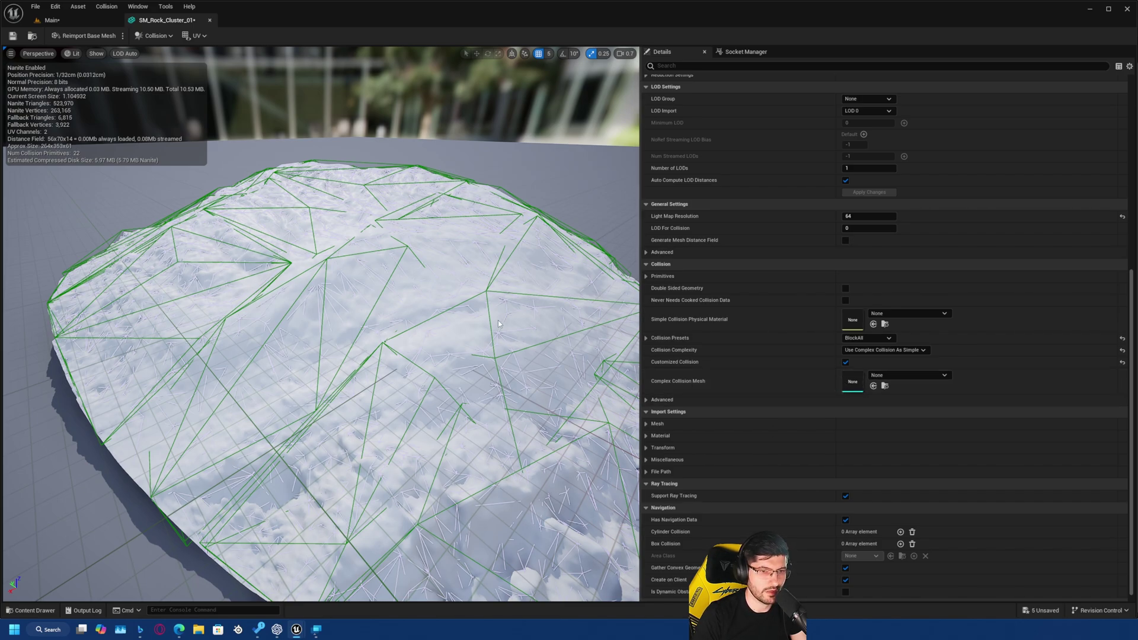
right_click_drag(536, 431, 548, 431)
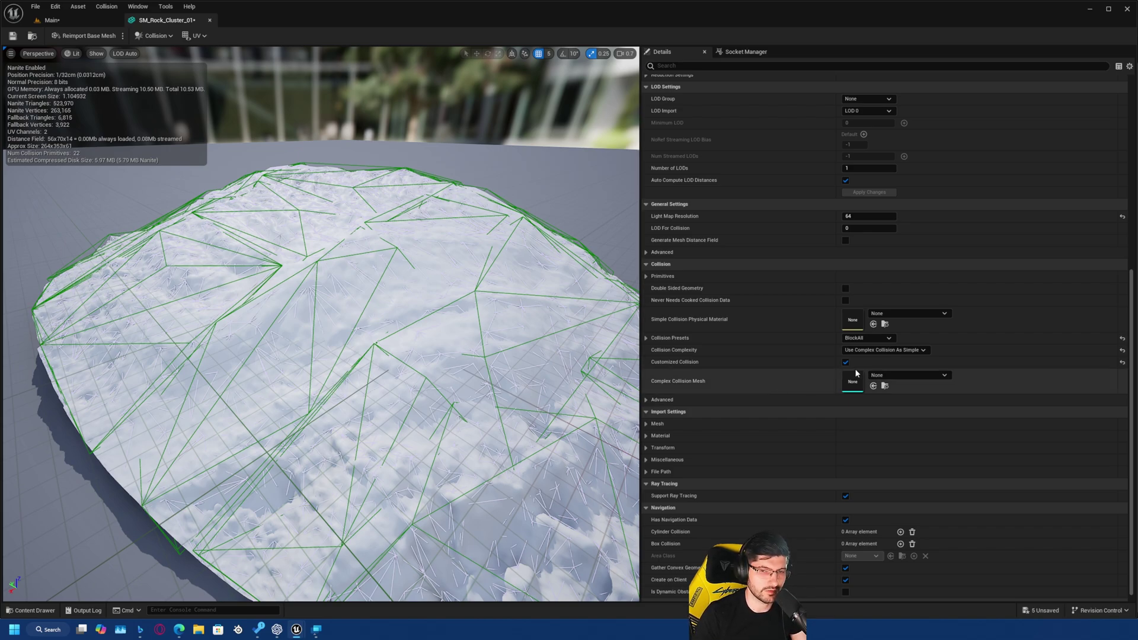
right_click_drag(415, 237, 403, 225)
Play-test the Main level, running the character across the rock to check the complex-as-simple collision, and end the play session.
left_click(74, 22)
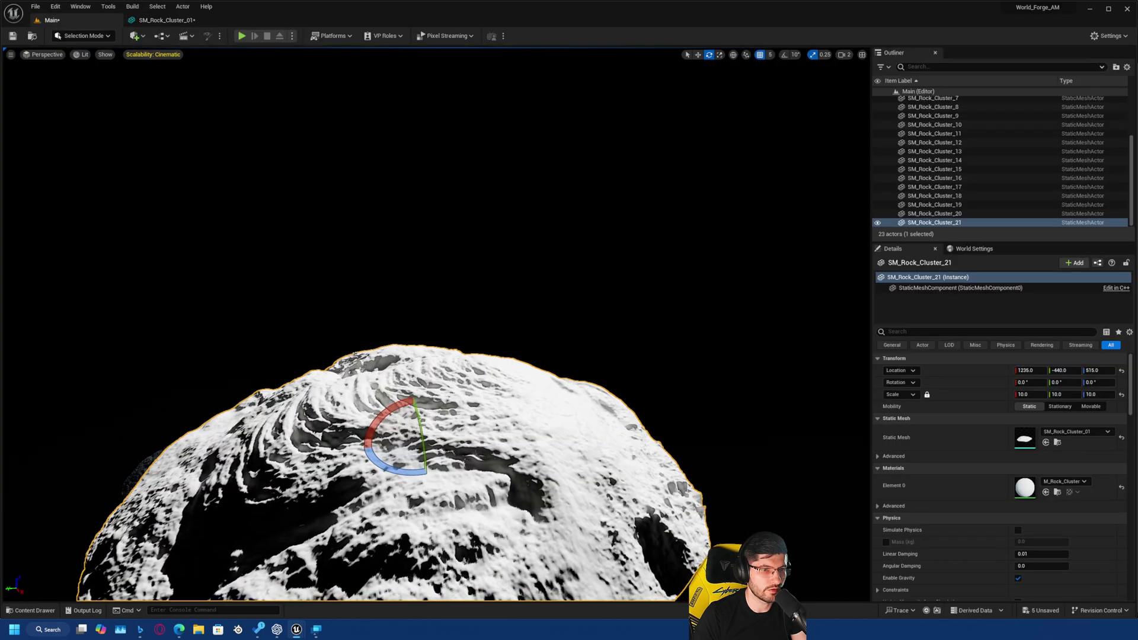
left_click(242, 37)
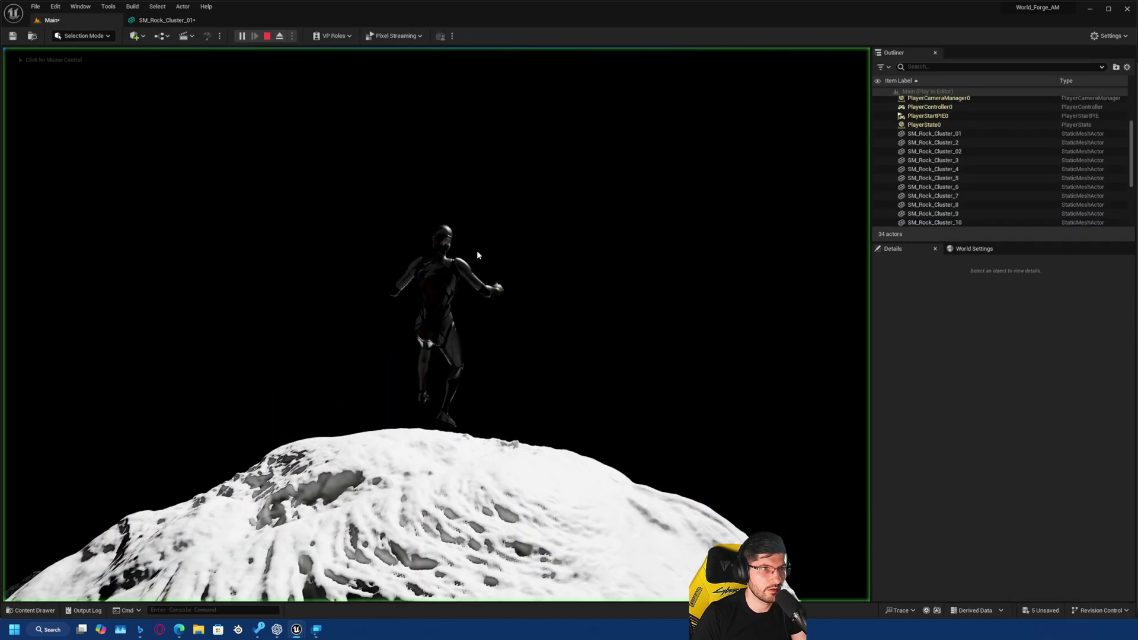
key("w")
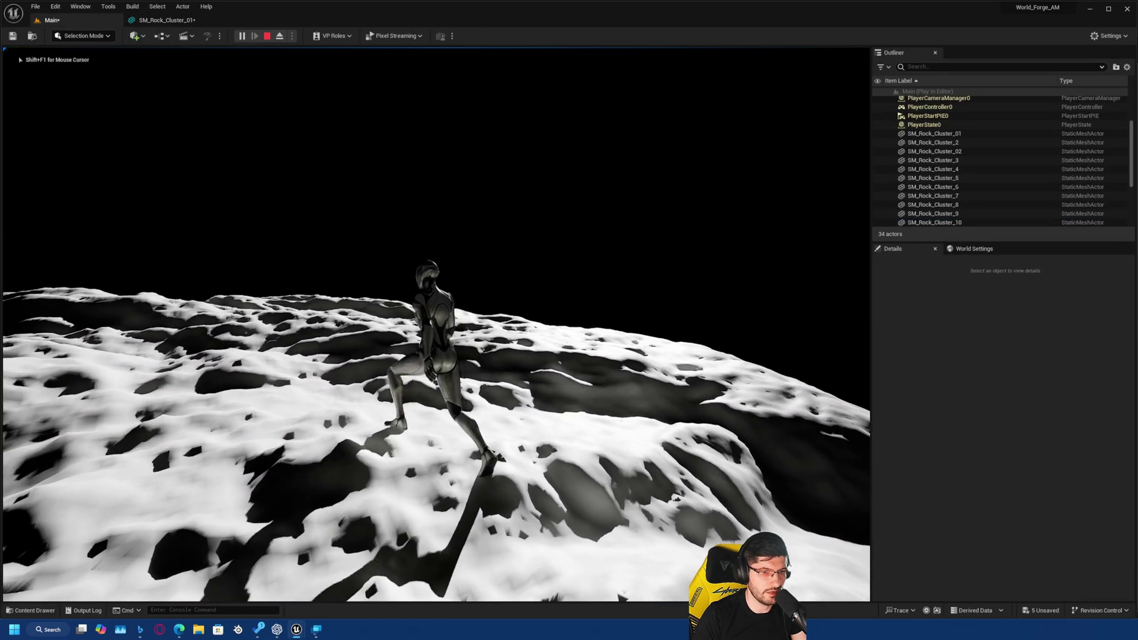
key("w")
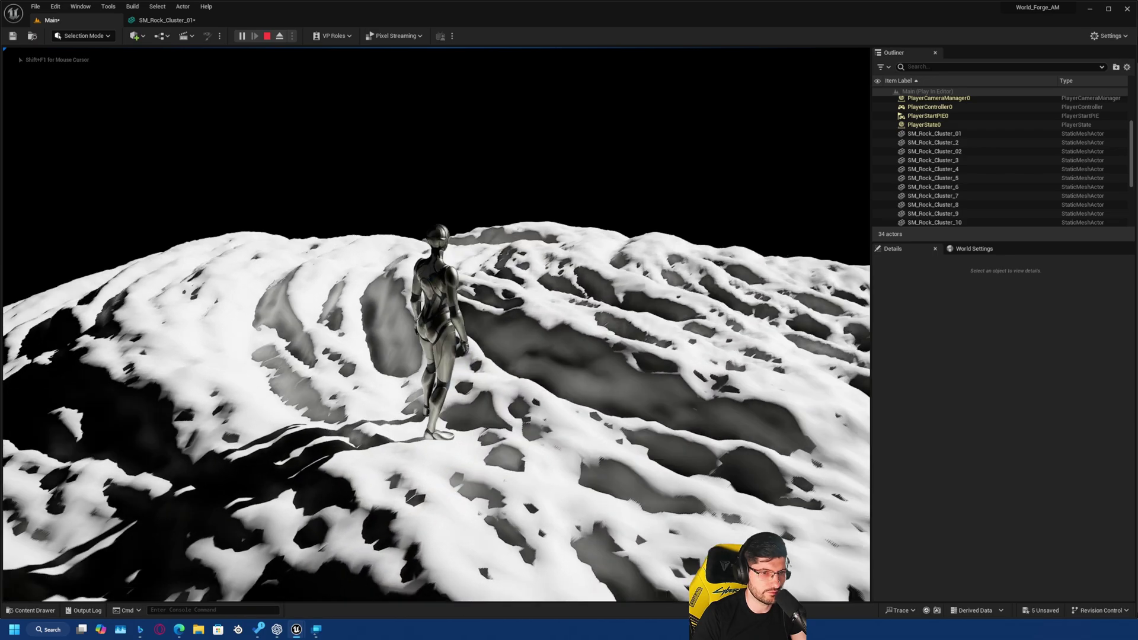
key("w")
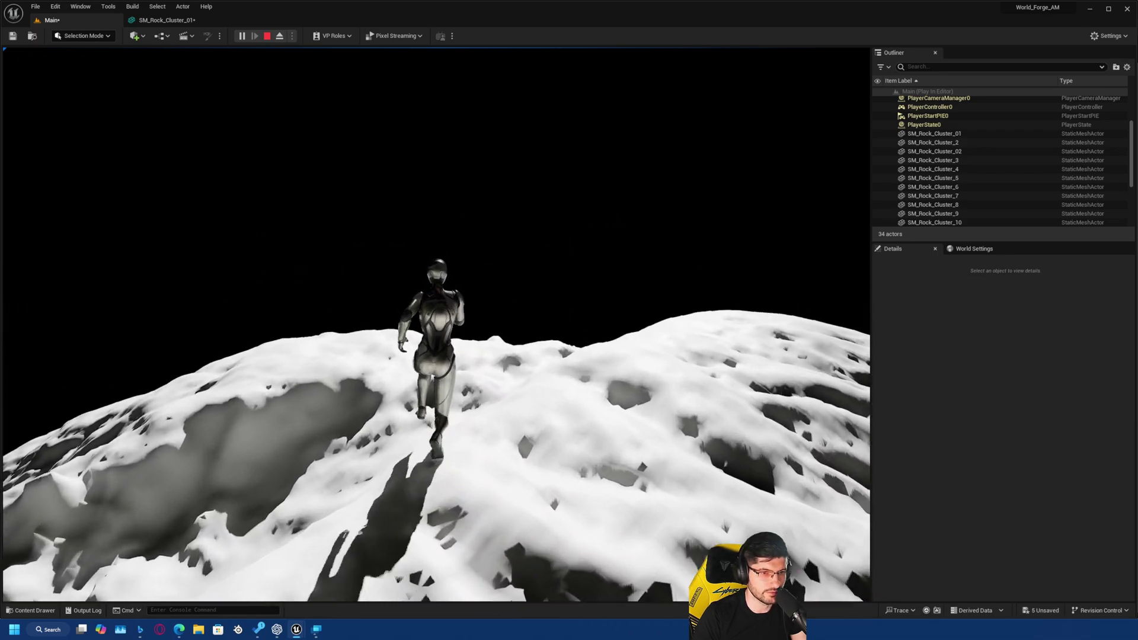
key("w")
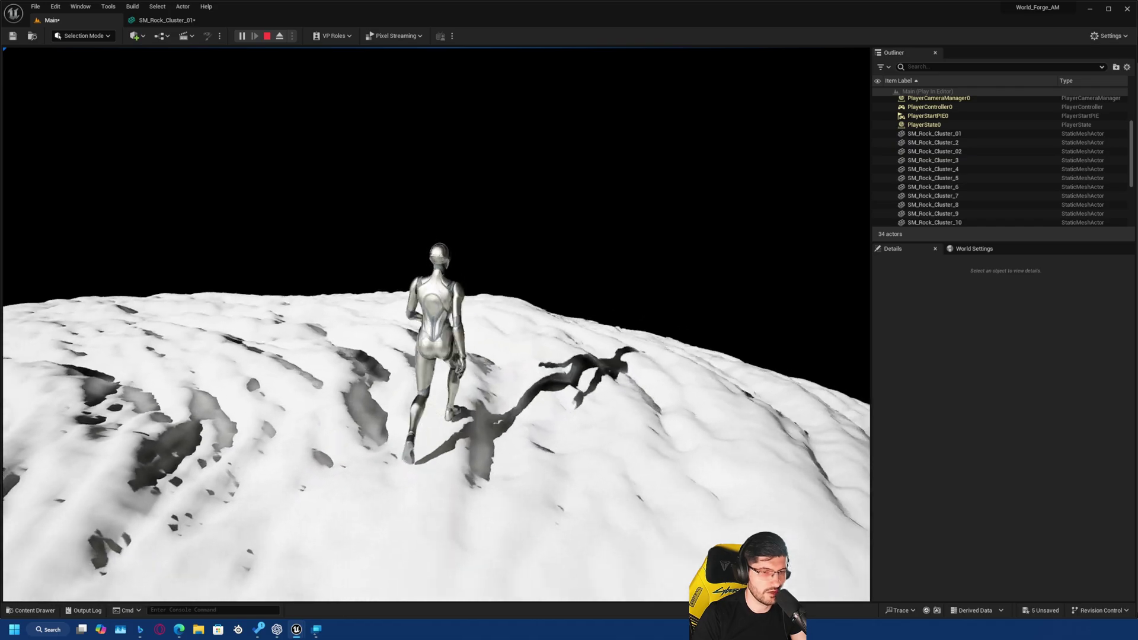
key("w")
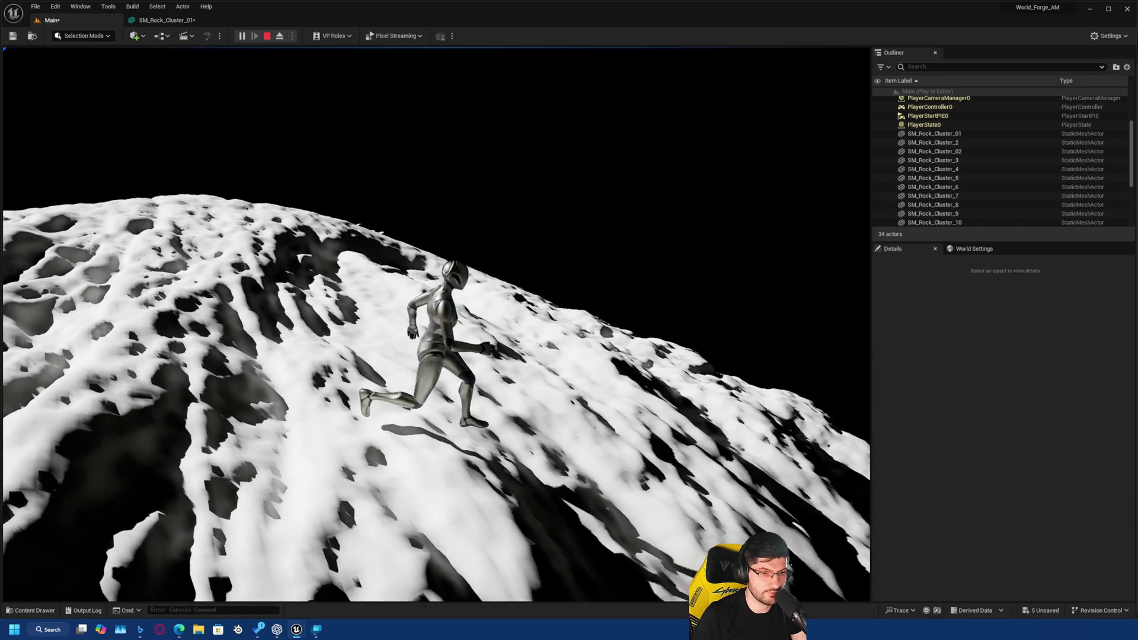
key("w")
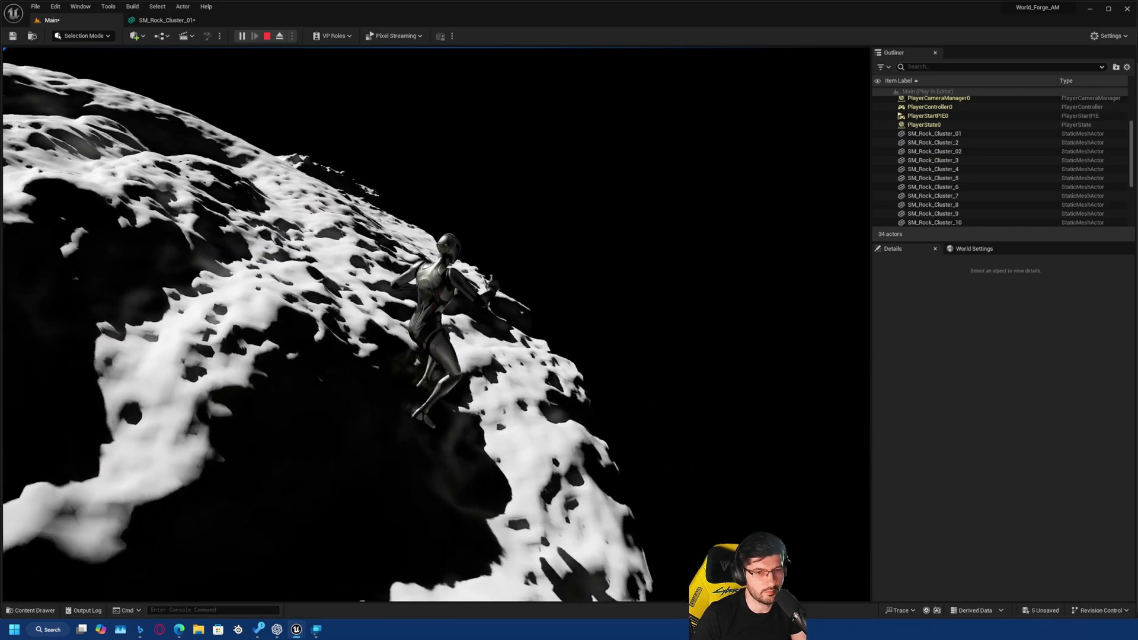
key("w")
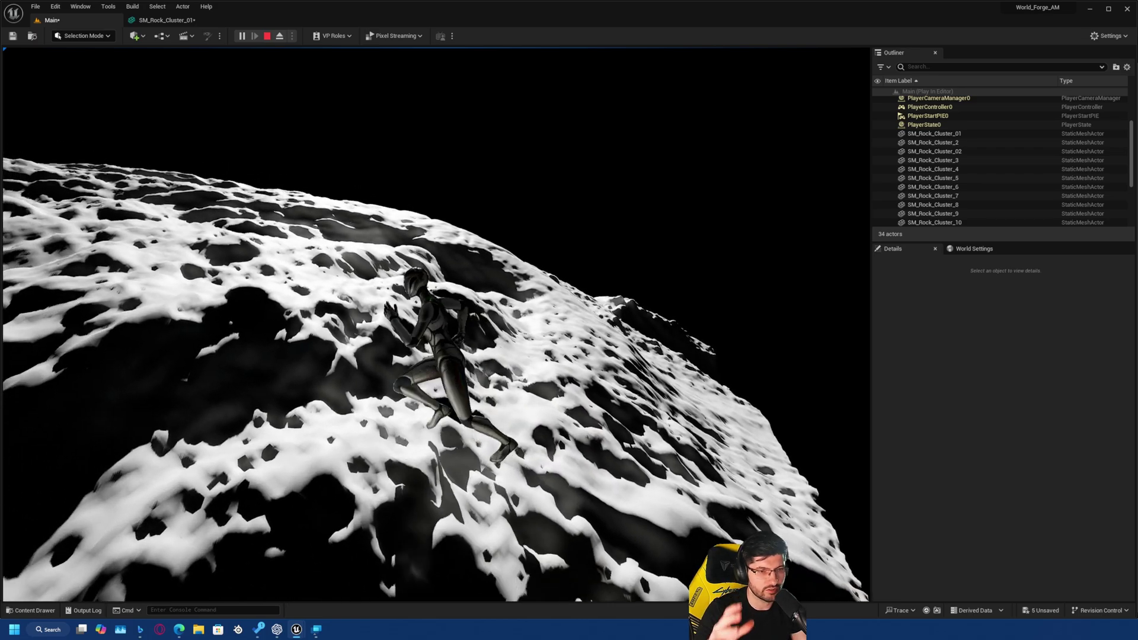
key("s")
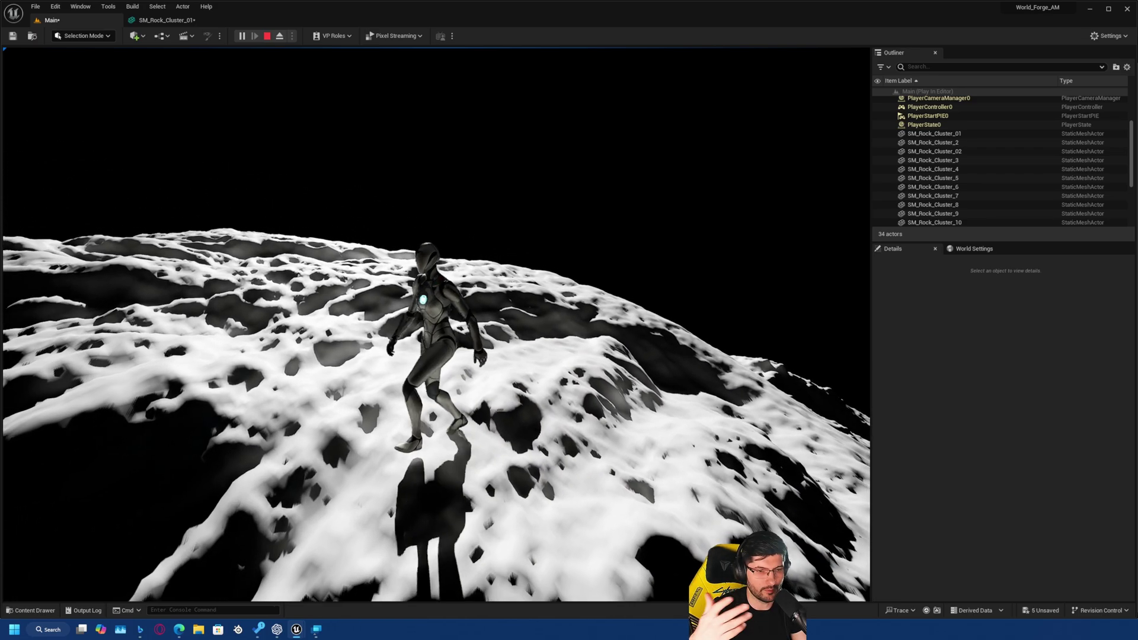
key("w")
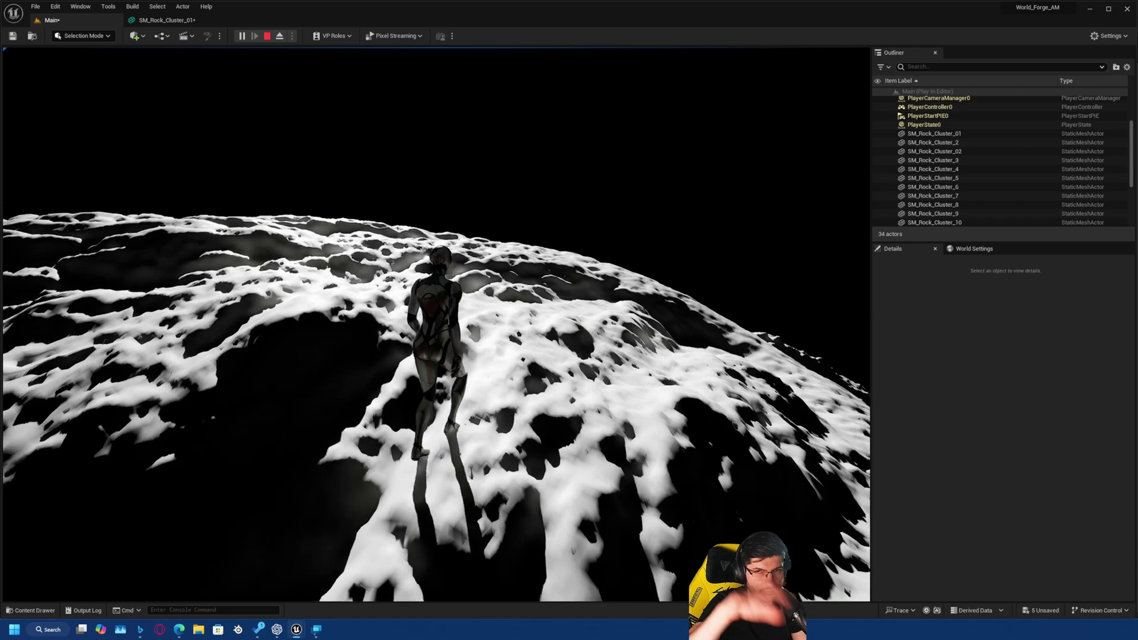
key("w")
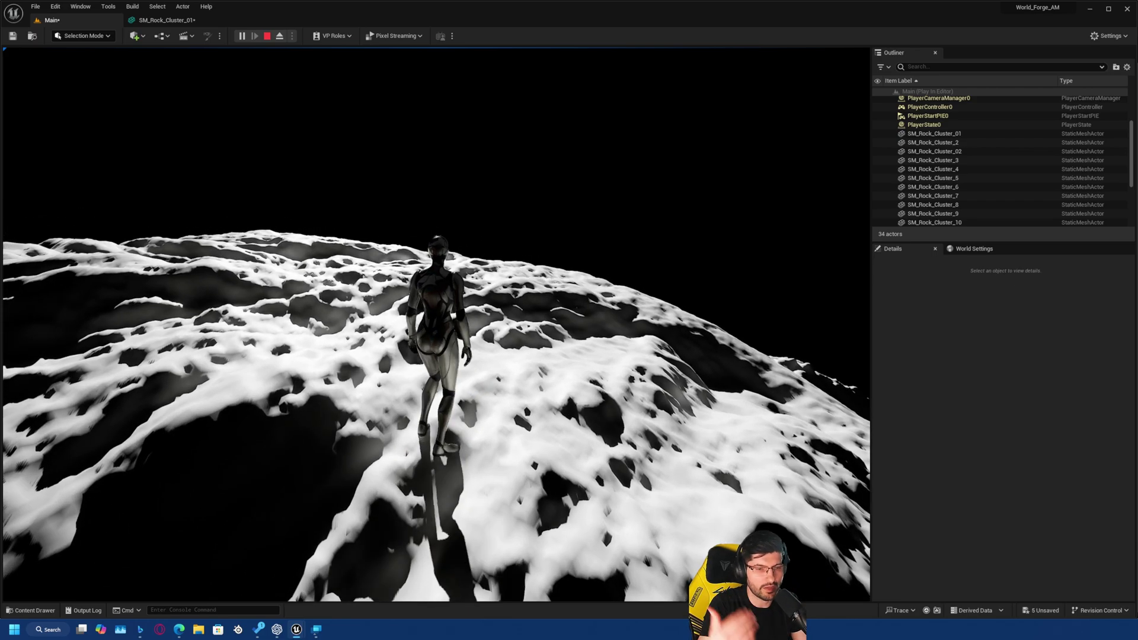
key("w")
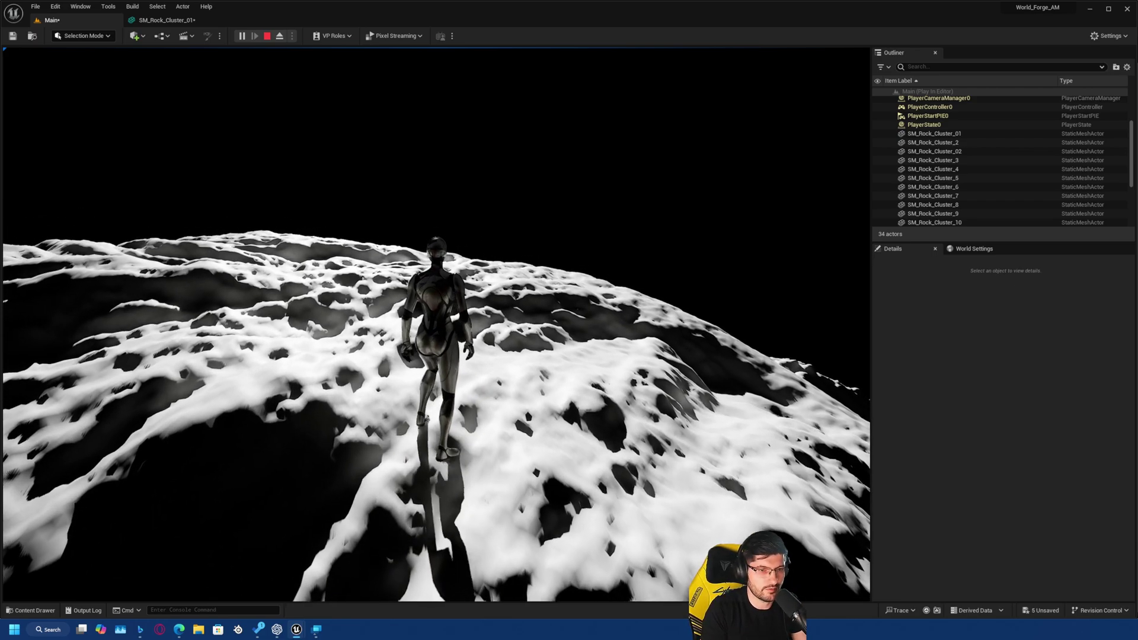
key("w")
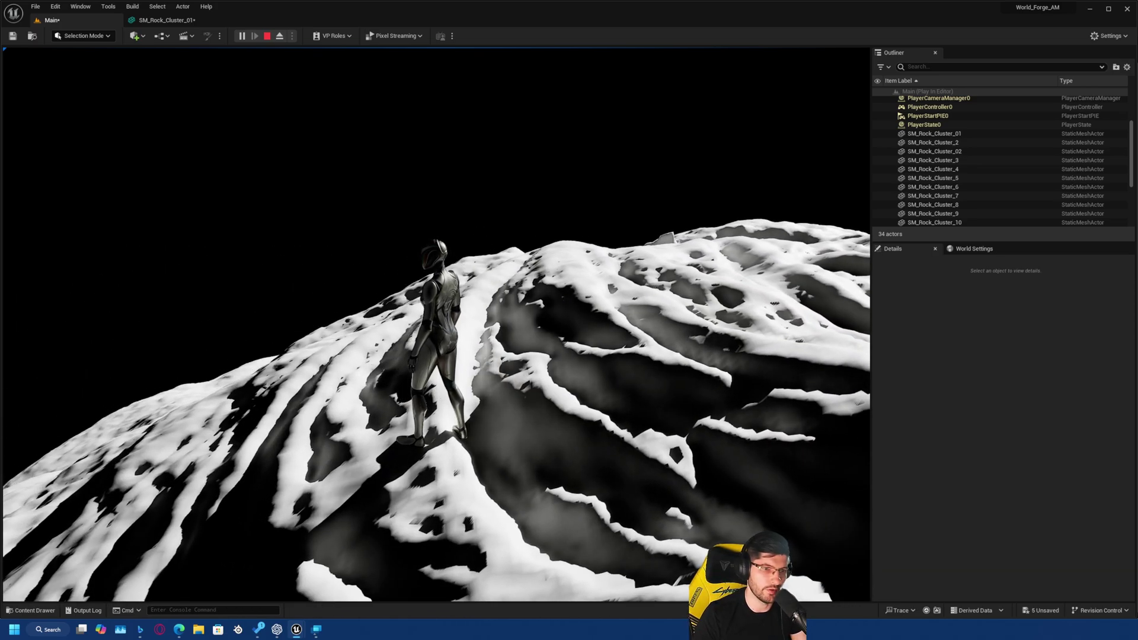
key("w")
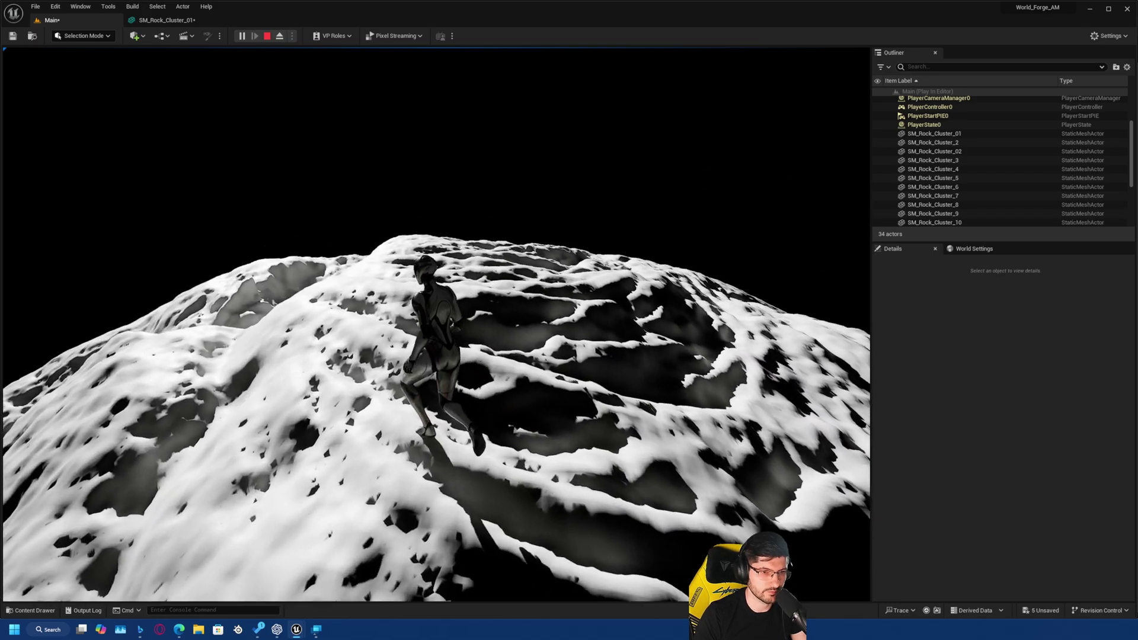
key("Escape")
Compare the rock in the Main level with its collision wireframe in the SM_Rock_Cluster_01 mesh editor, examining its surface up close.
left_click(152, 22)
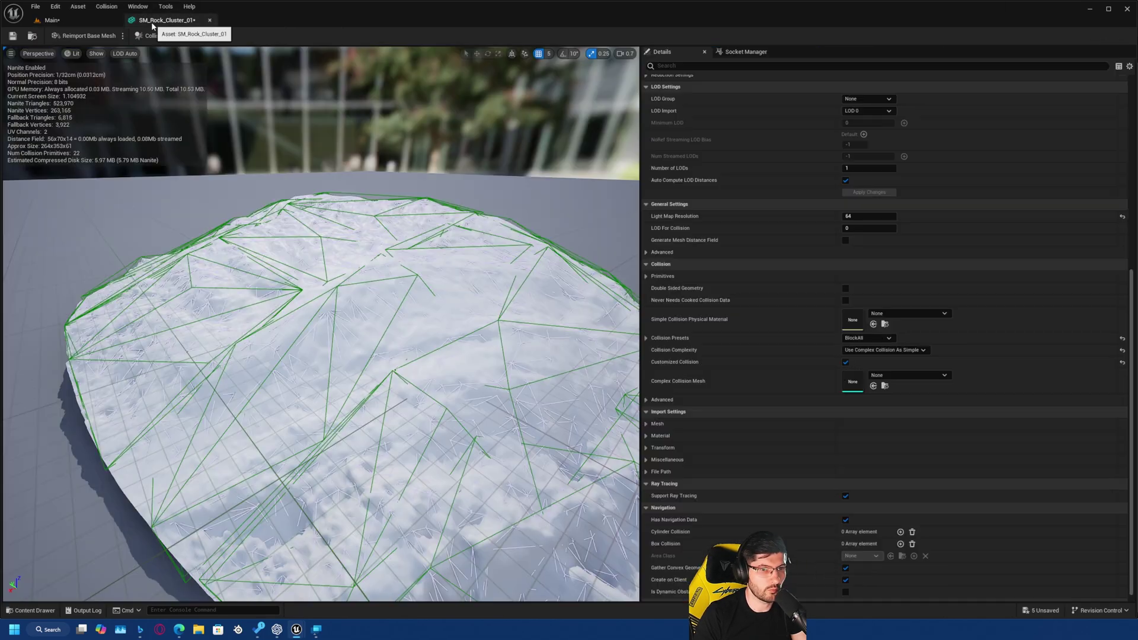
right_click_drag(269, 99, 193, 148)
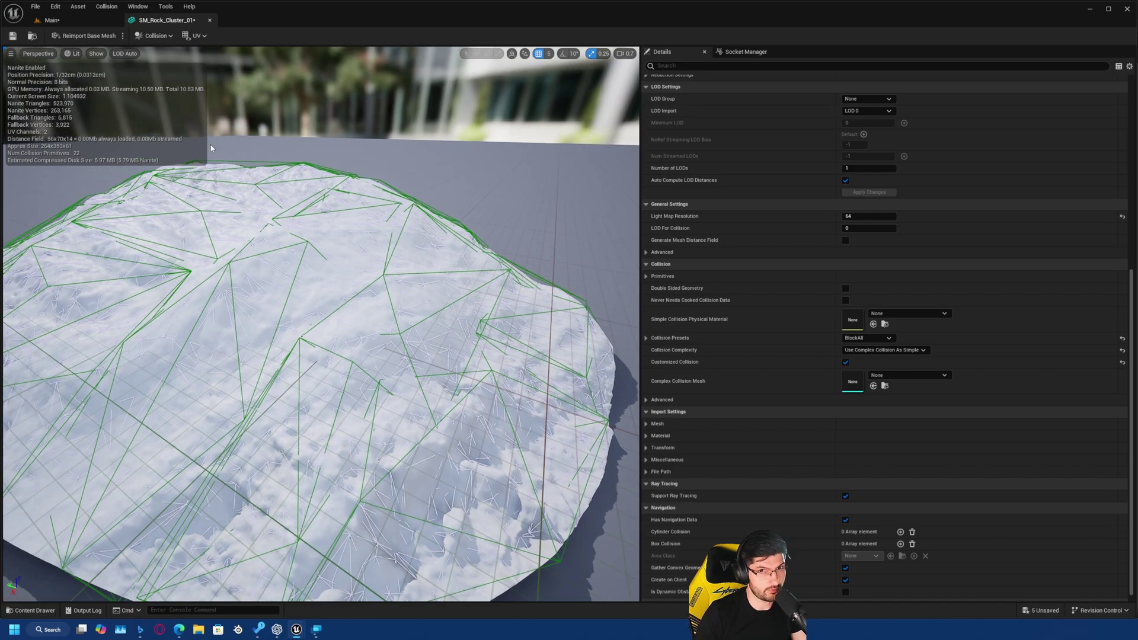
left_click(87, 22)
key("f")
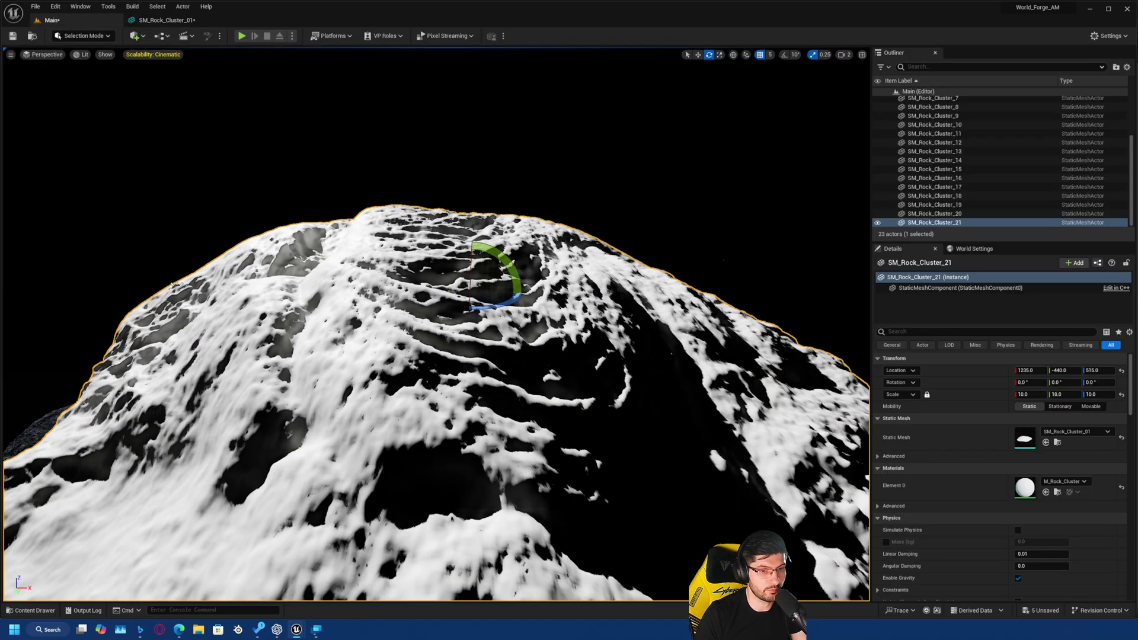
key("ctrl+space")
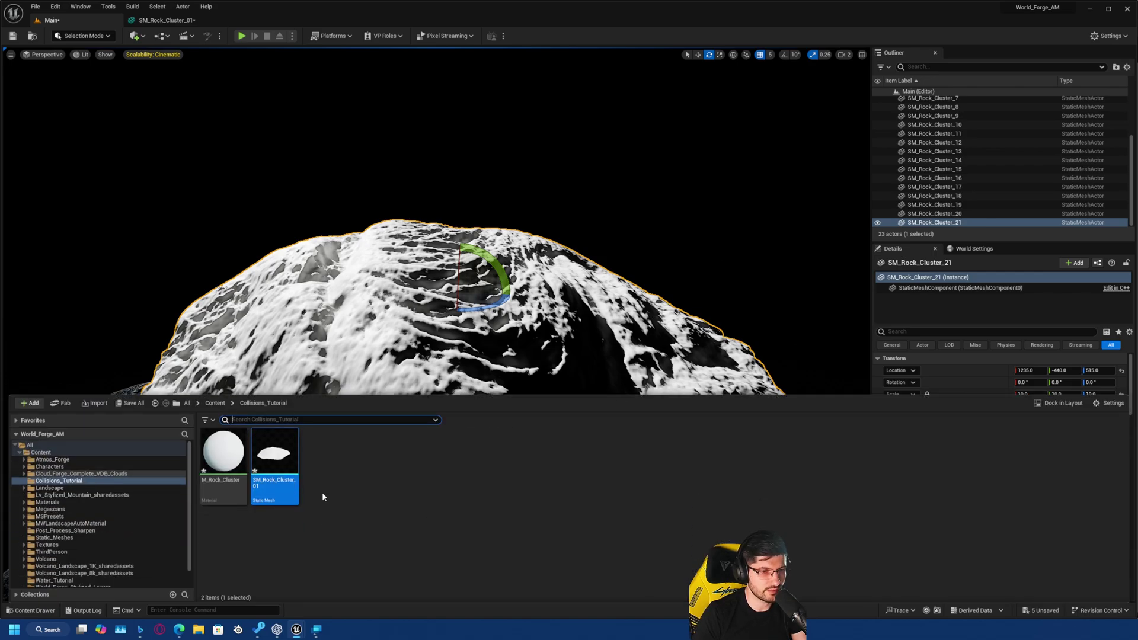
right_click_drag(438, 336, 415, 326)
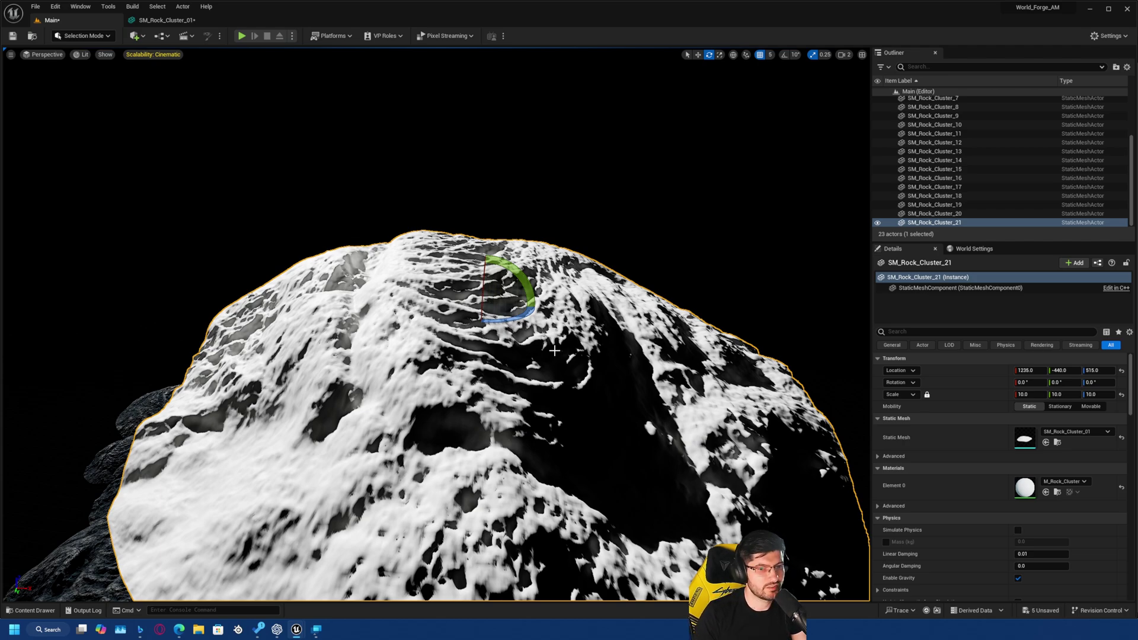
left_click(166, 20)
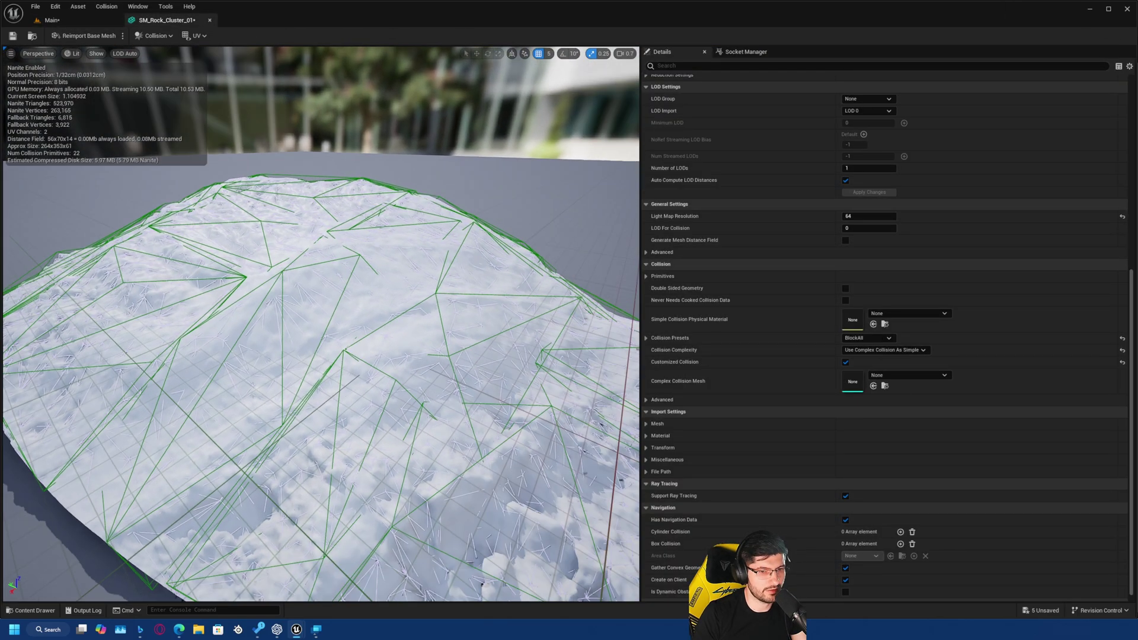
right_click_drag(361, 365, 388, 380)
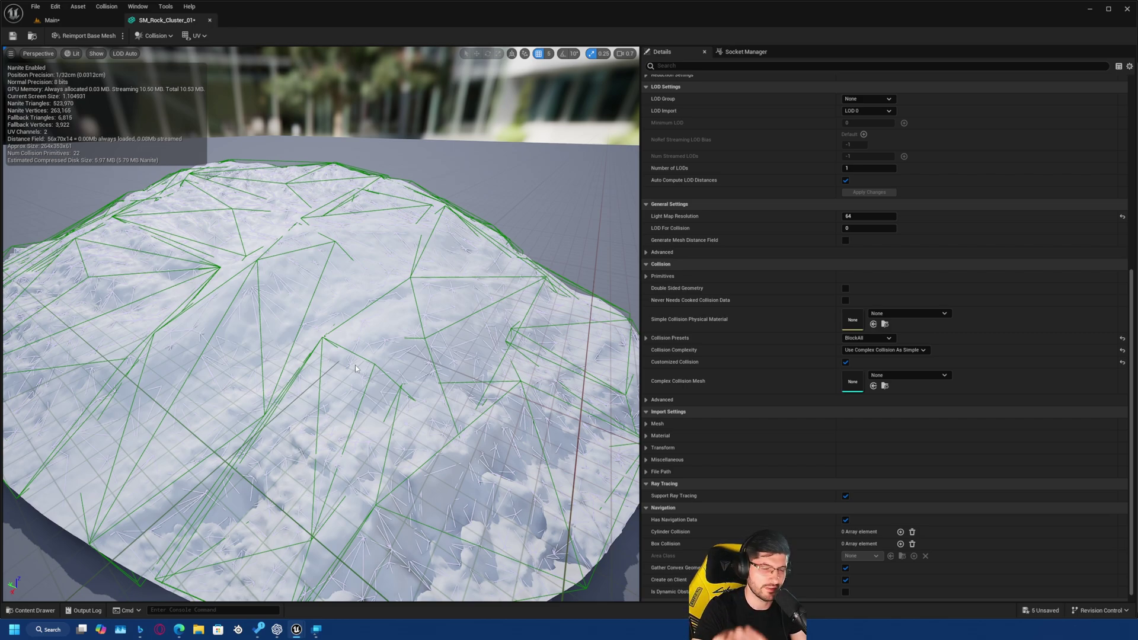
right_click_drag(325, 337, 423, 311)
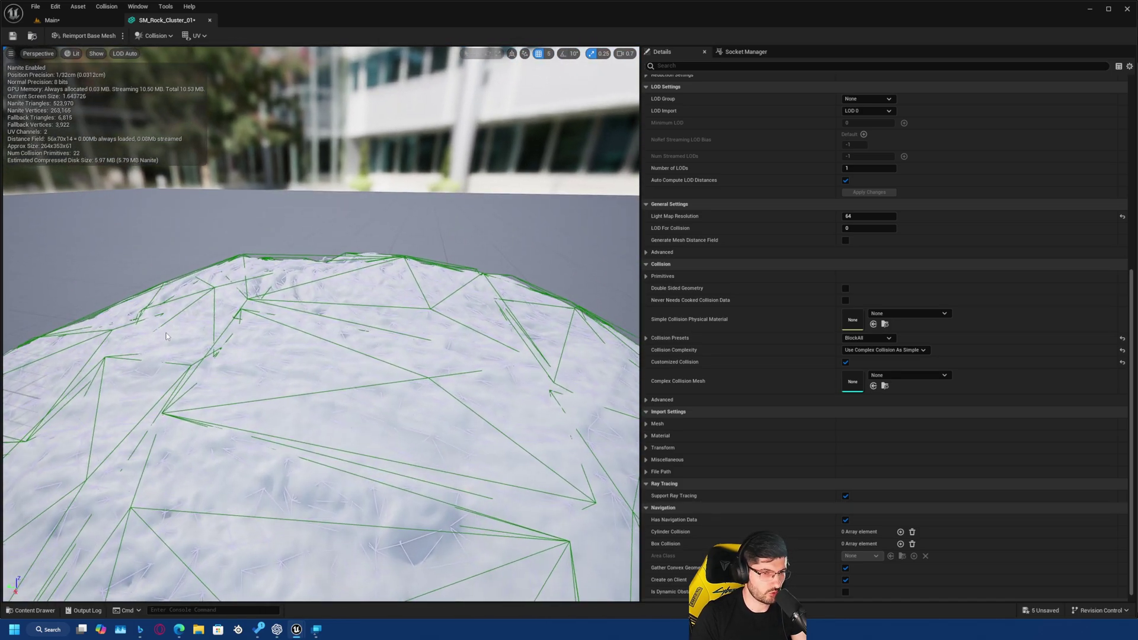
Set the SM_Rock_Cluster_01 mesh's Collision Complexity to Project Default and inspect its remaining convex hulls.
left_click(861, 349)
left_click(863, 358)
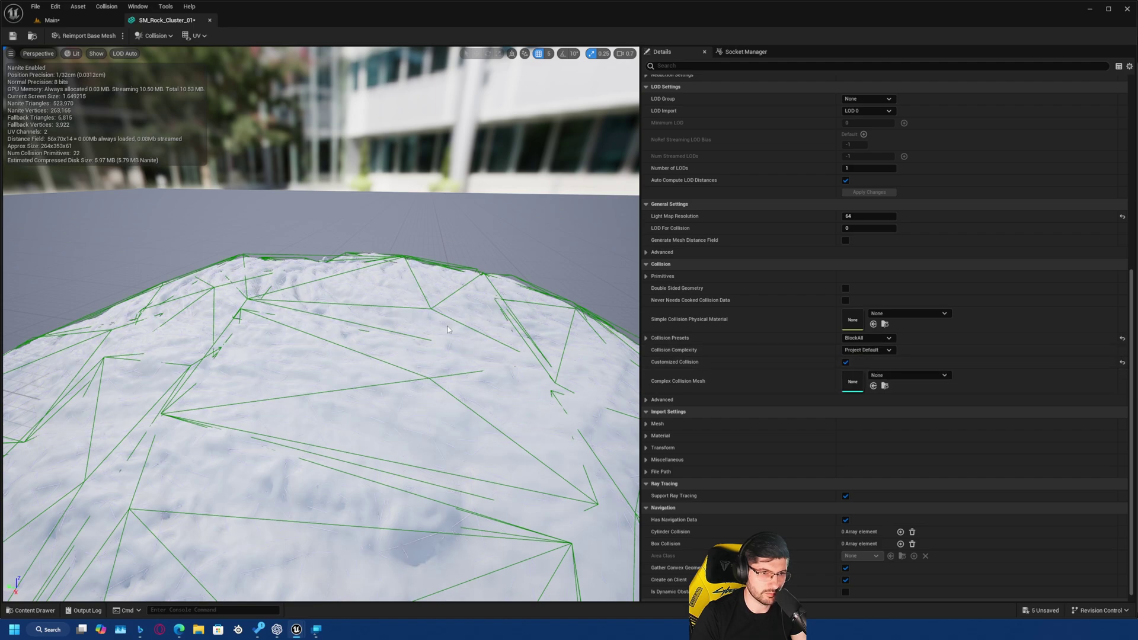
left_click_drag(447, 330, 450, 329)
right_click_drag(444, 364, 444, 399)
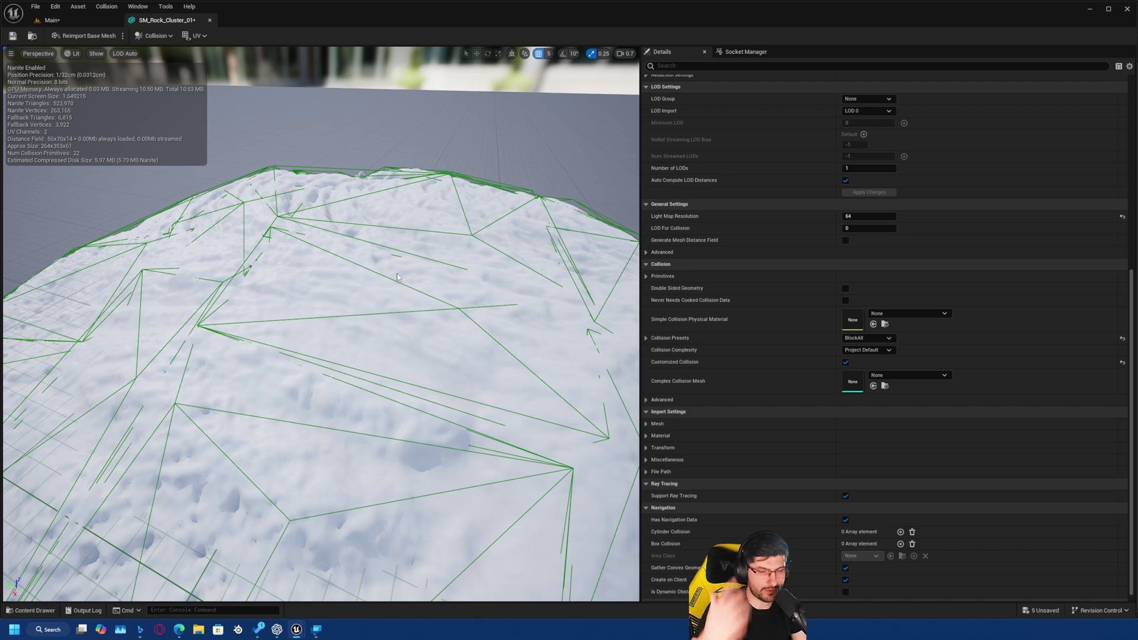
Duplicate the SM_Rock_Cluster_01 asset in the Collisions_Tutorial folder and name the copy SM_Rock_Cluster_01_Collision.
key("ctrl+space")
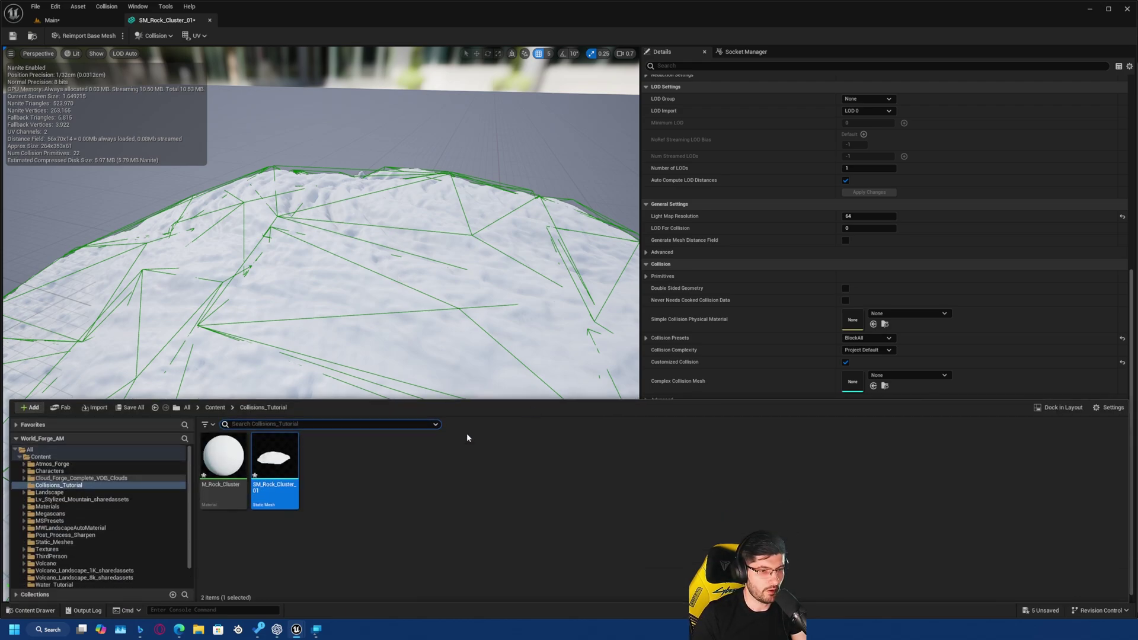
key("ctrl+d")
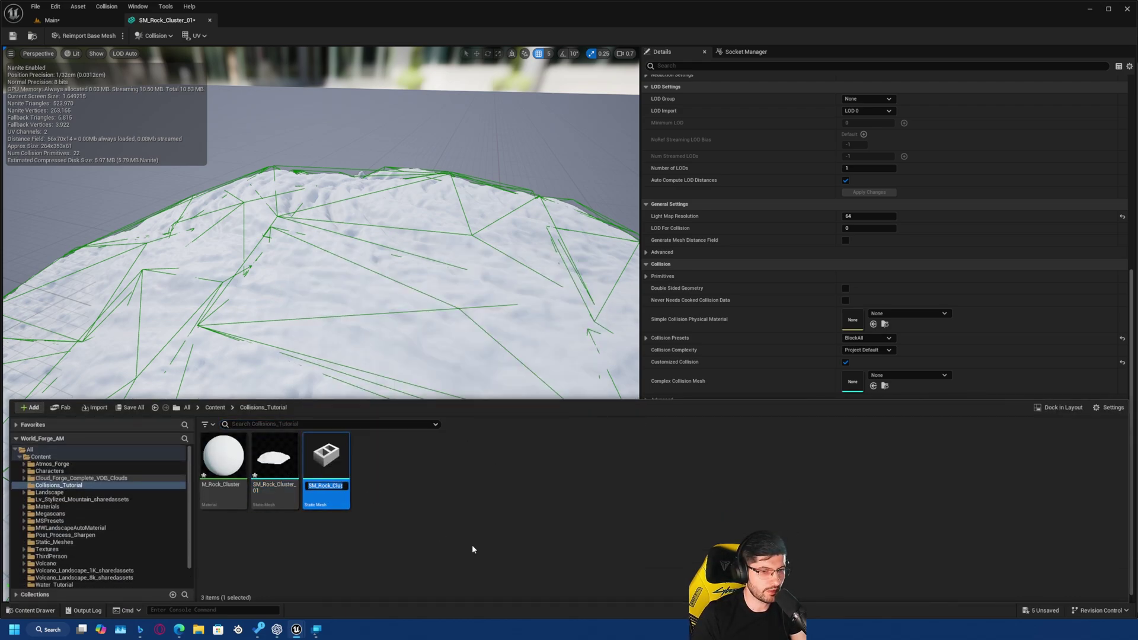
left_click(472, 545)
left_click(323, 485)
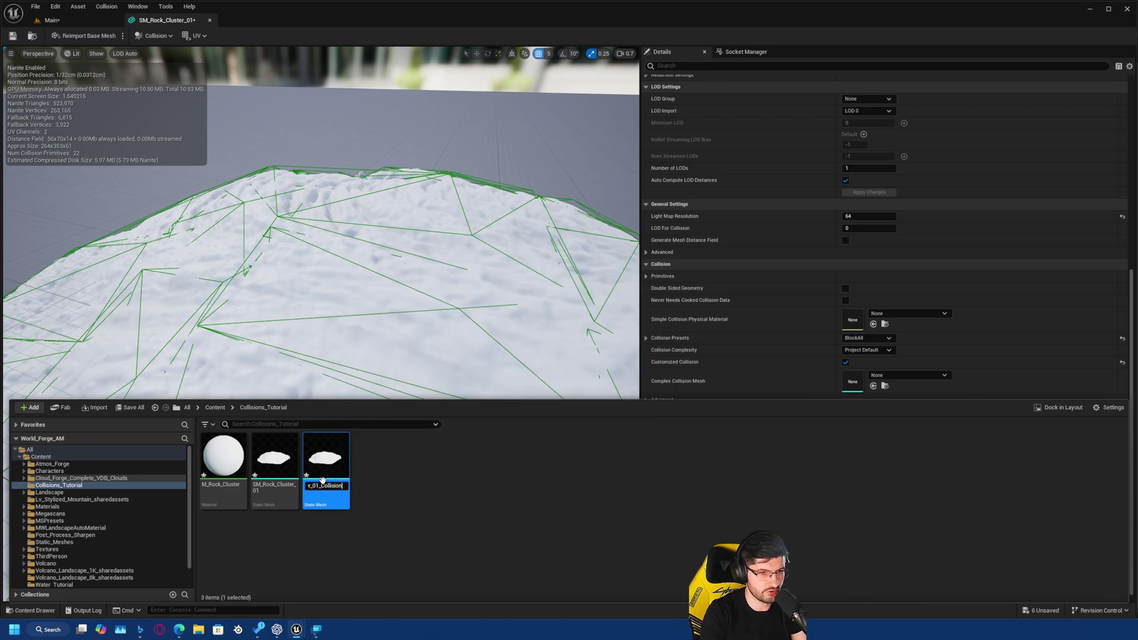
key("Return")
Toggle the Nanite setting of the SM_Rock_Cluster_01_Collision mesh.
right_click(341, 443)
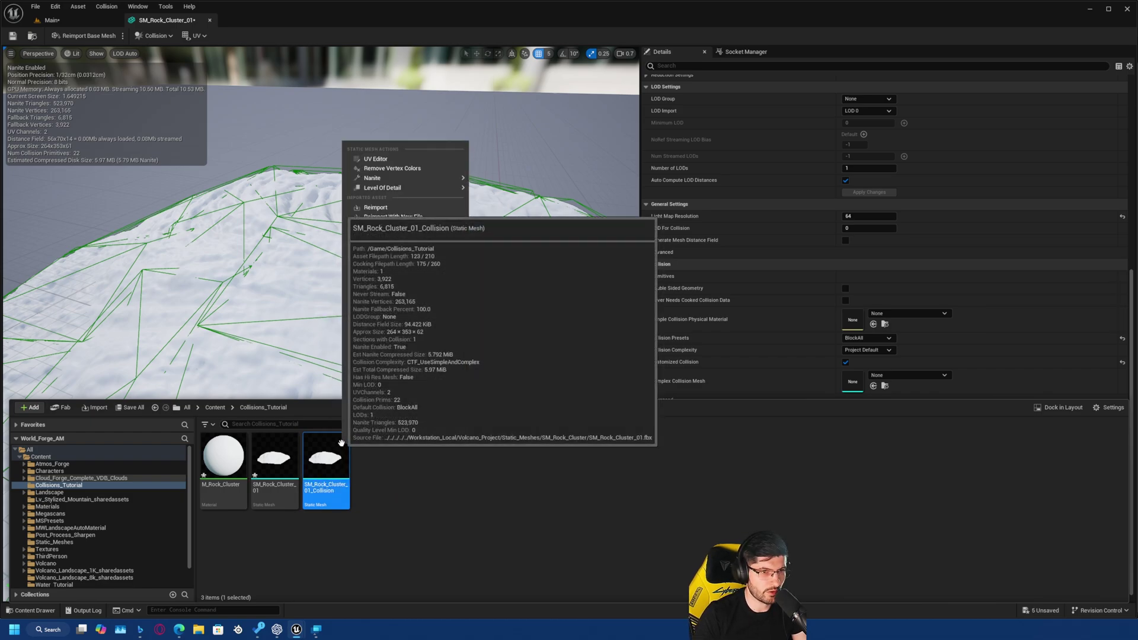
mouse_move(396, 178)
left_click(514, 185)
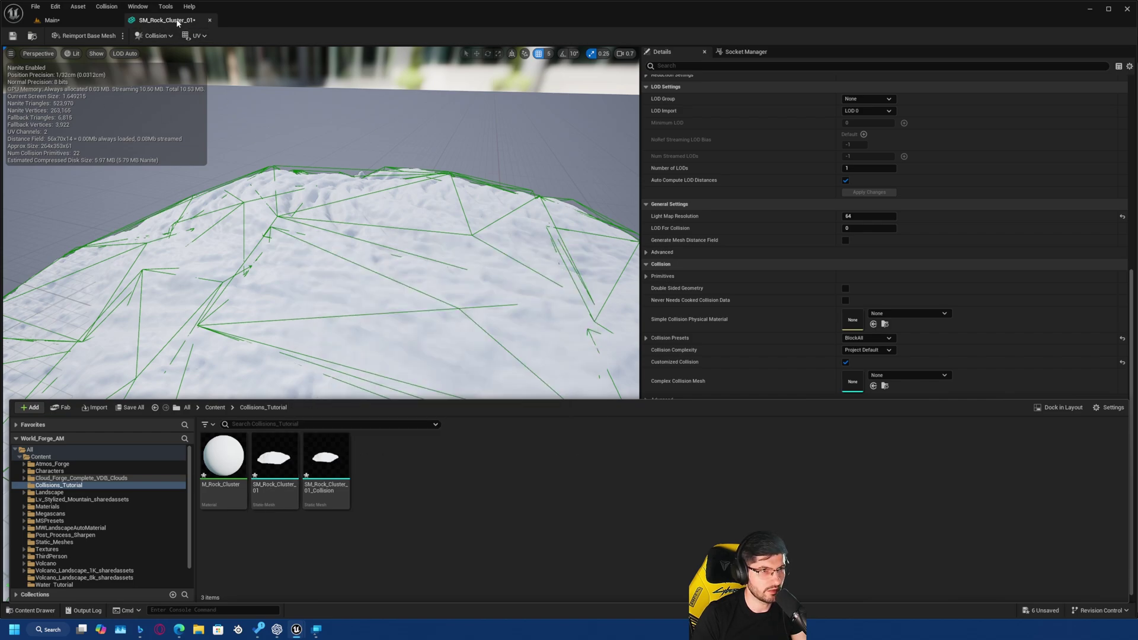
Assign SM_Rock_Cluster_01_Collision as the Complex Collision Mesh of SM_Rock_Cluster_01.
left_click(340, 466)
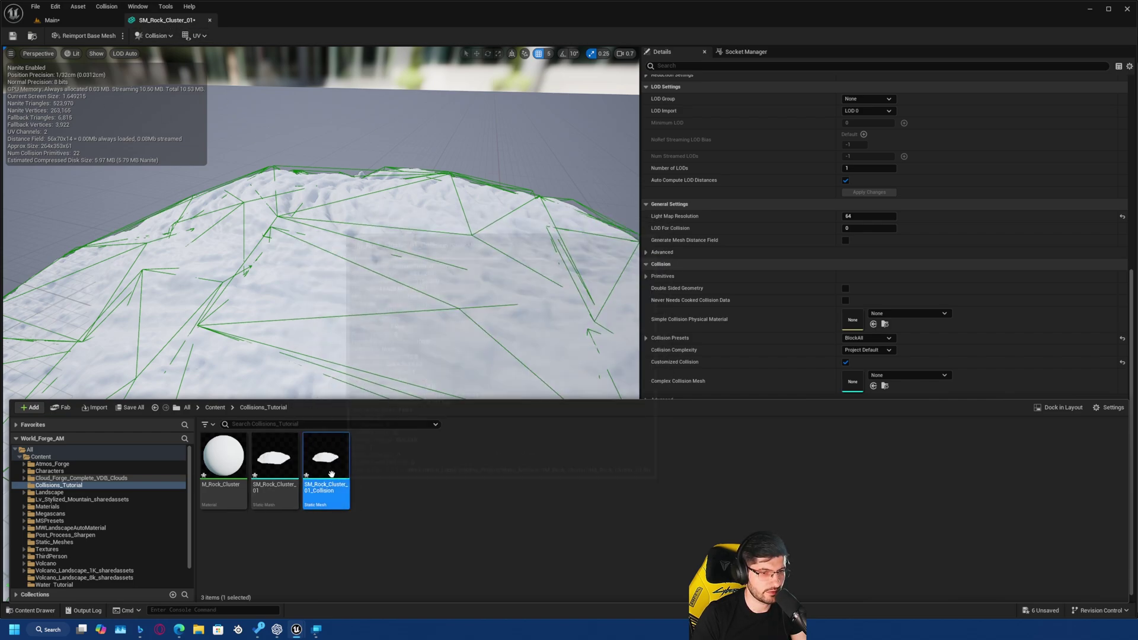
right_click_drag(356, 356, 342, 345)
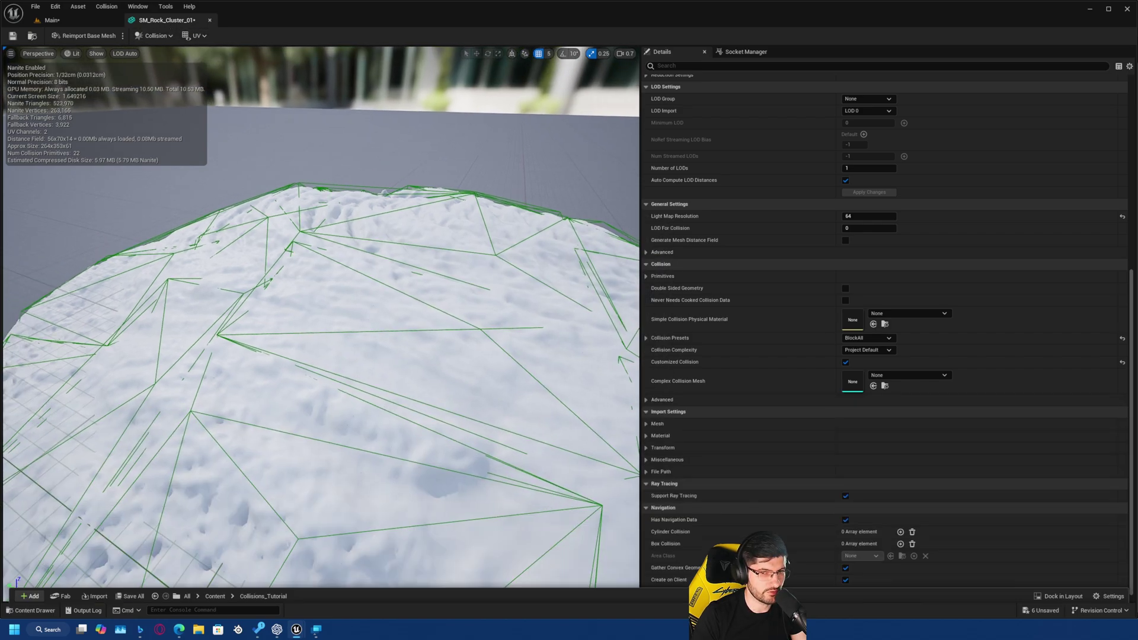
left_click(874, 387)
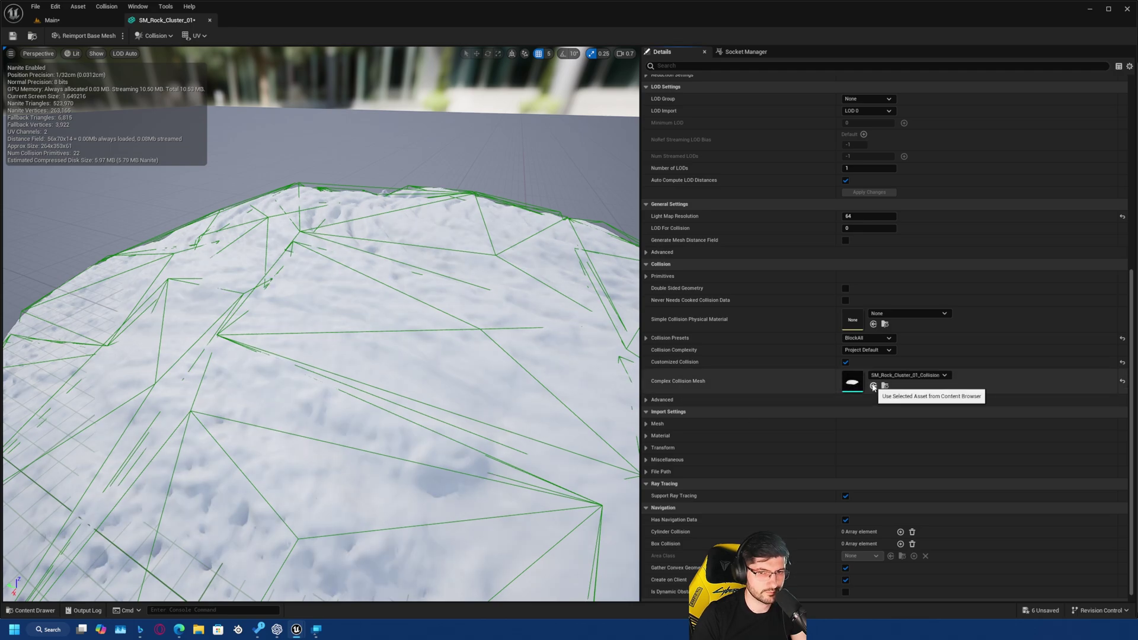
right_click_drag(593, 367, 611, 370)
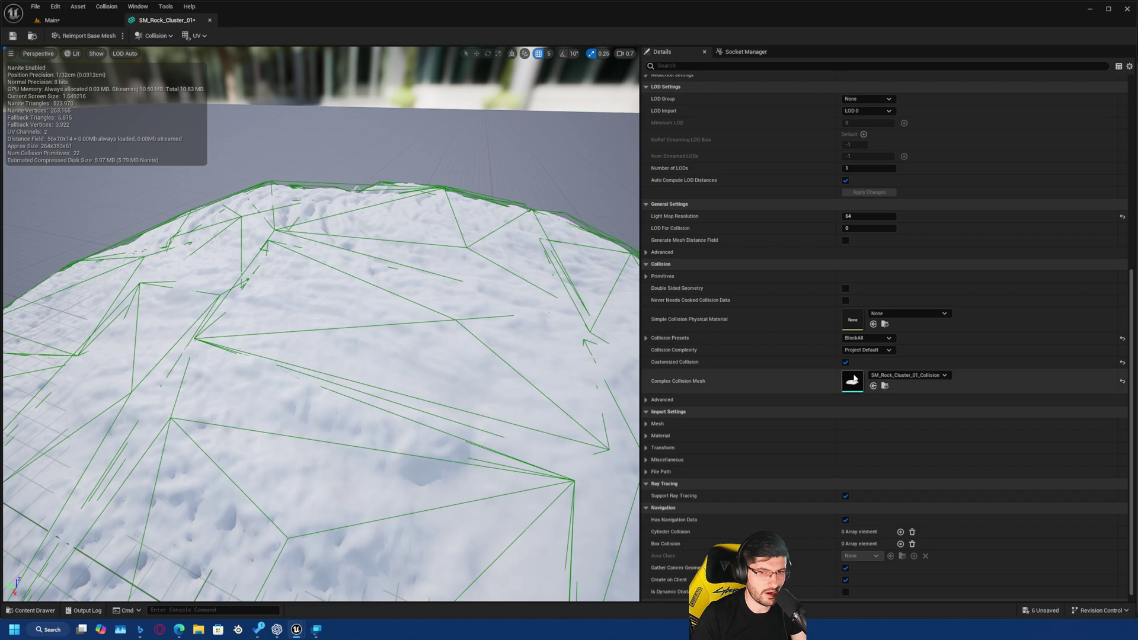
Set SM_Rock_Cluster_01's Collision Complexity to Use Complex Collision As Simple and inspect the collision wireframe on its surface.
left_click(884, 351)
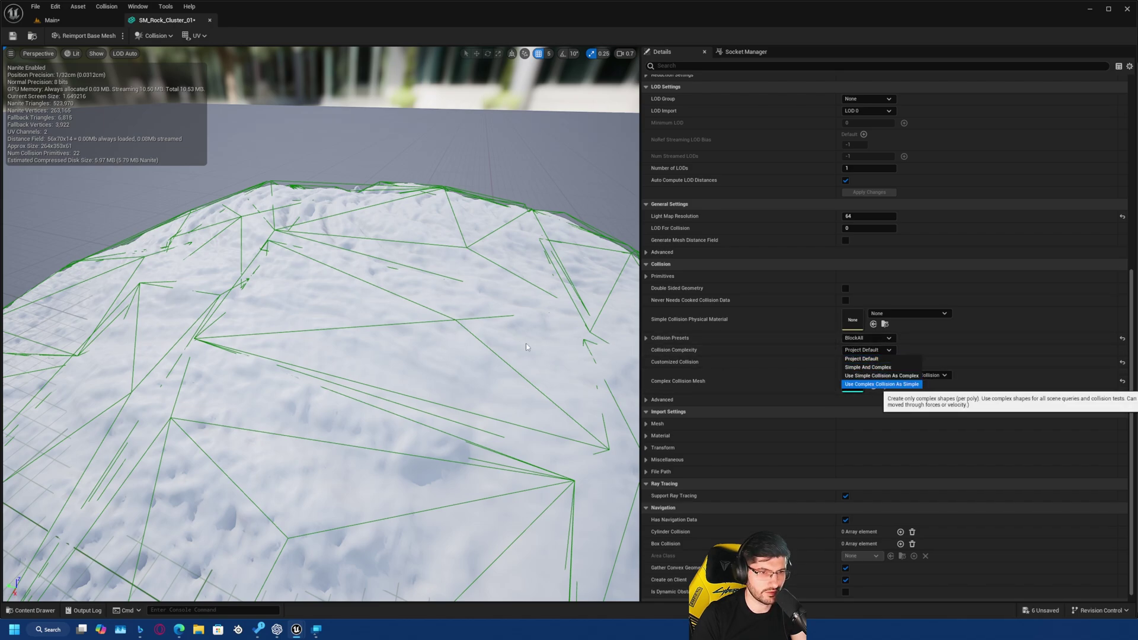
right_click_drag(389, 330, 356, 332)
key("w")
scroll(350, 338, "down", 1)
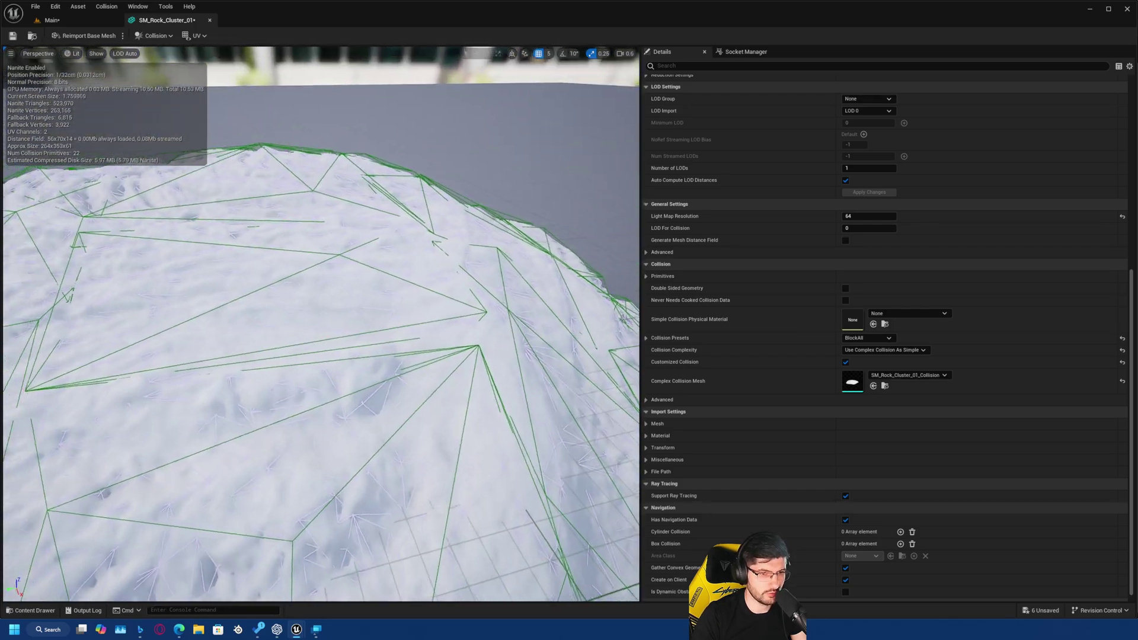
key("w")
right_click_drag(568, 463, 568, 403)
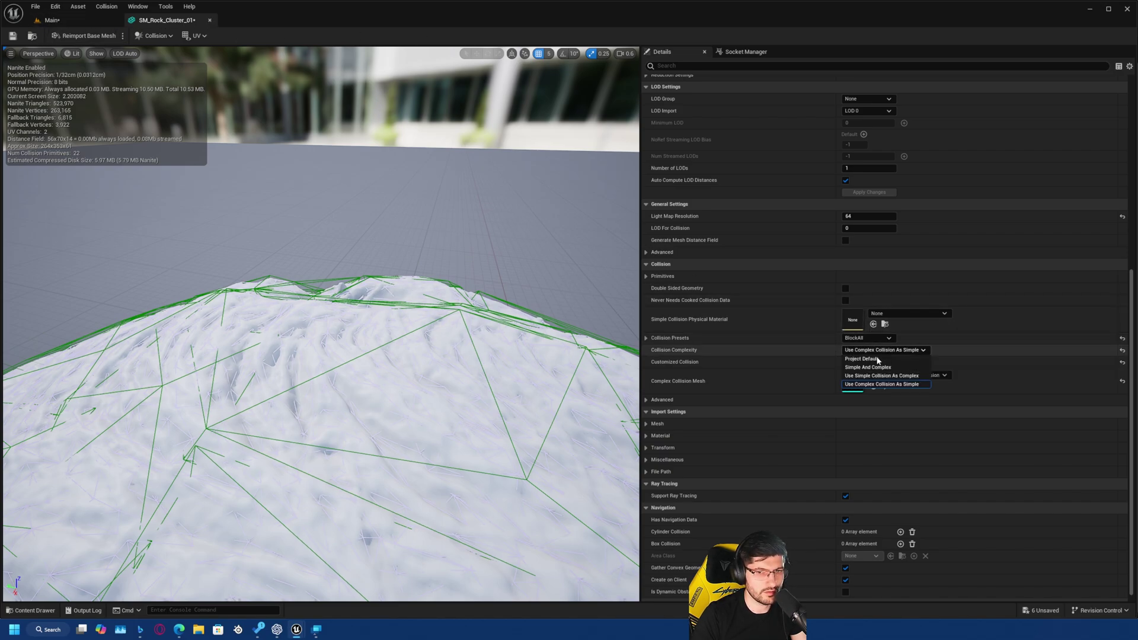
Try Use Simple Collision As Complex and Simple And Complex as Collision Complexity, and restore Use Complex Collision As Simple.
left_click(882, 376)
right_click_drag(454, 357, 454, 359)
left_click(884, 350)
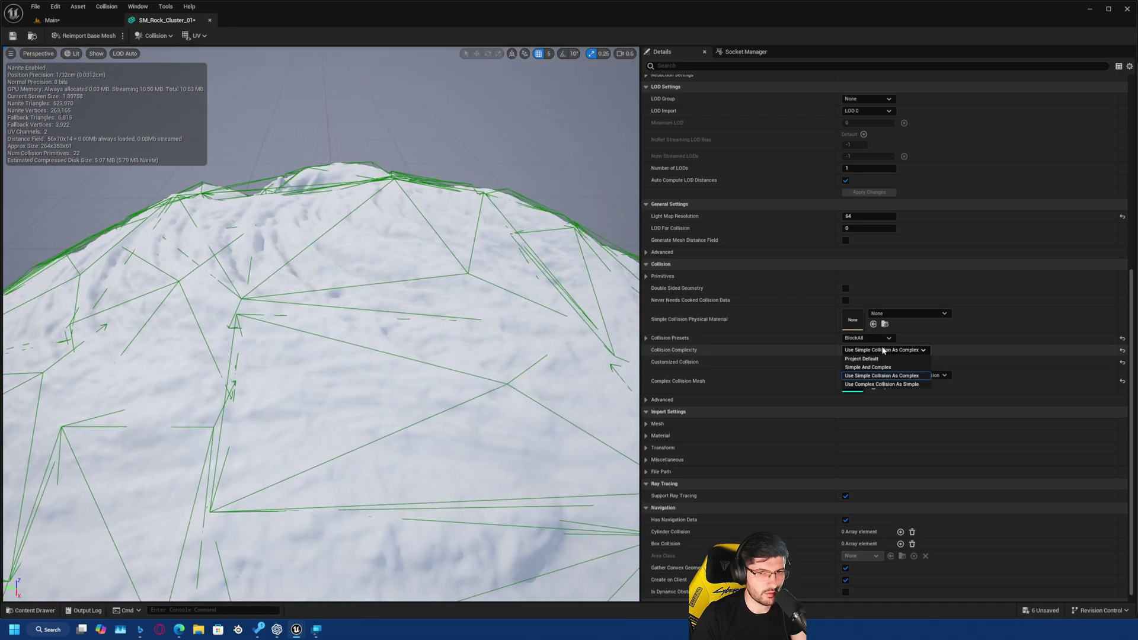
left_click(873, 369)
mouse_move(446, 354)
right_mouse_down()
mouse_move(403, 321)
mouse_move(446, 355)
right_mouse_up()
left_click(884, 351)
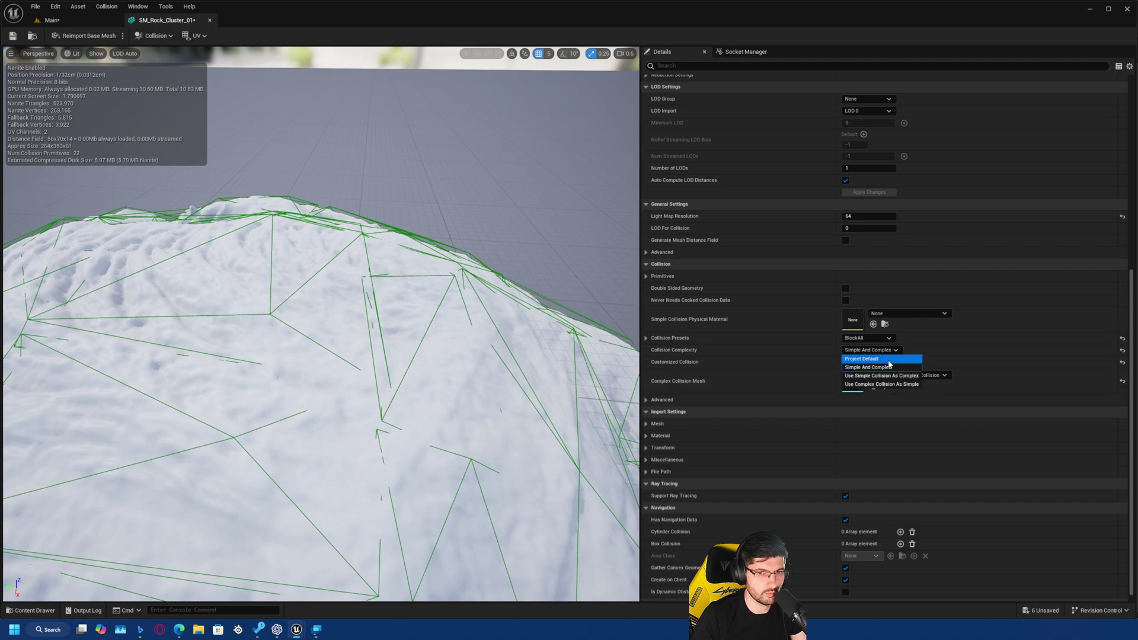
left_click(889, 385)
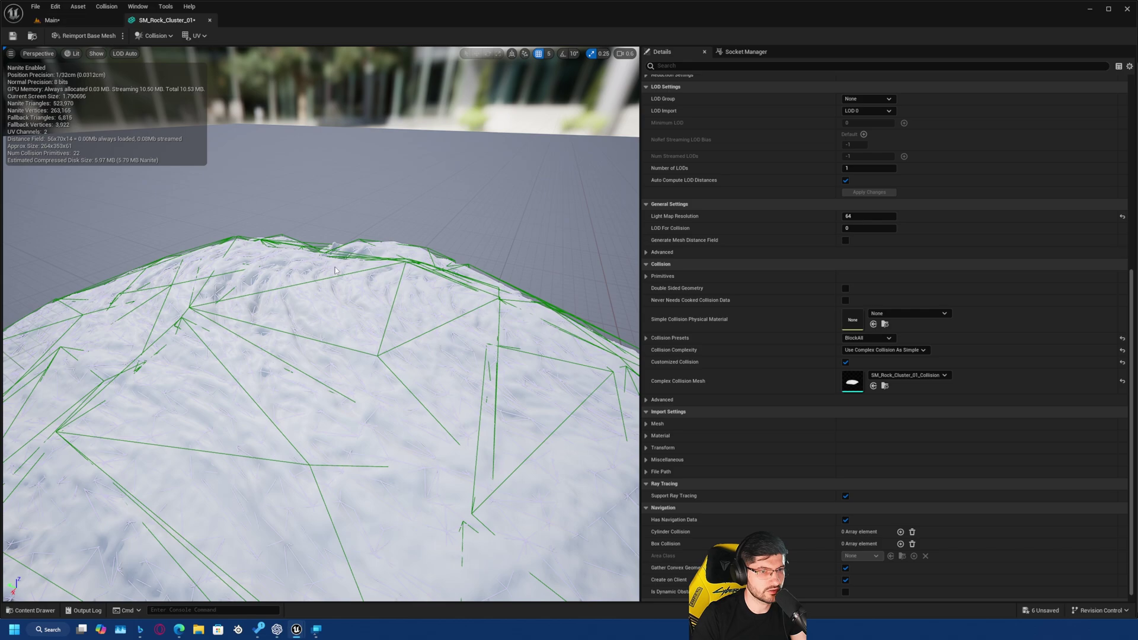
Open the SM_Rock_Cluster_01_Collision asset to check its settings, close it and review the collision wireframe of SM_Rock_Cluster_01.
key("ctrl+space")
double_click(322, 472)
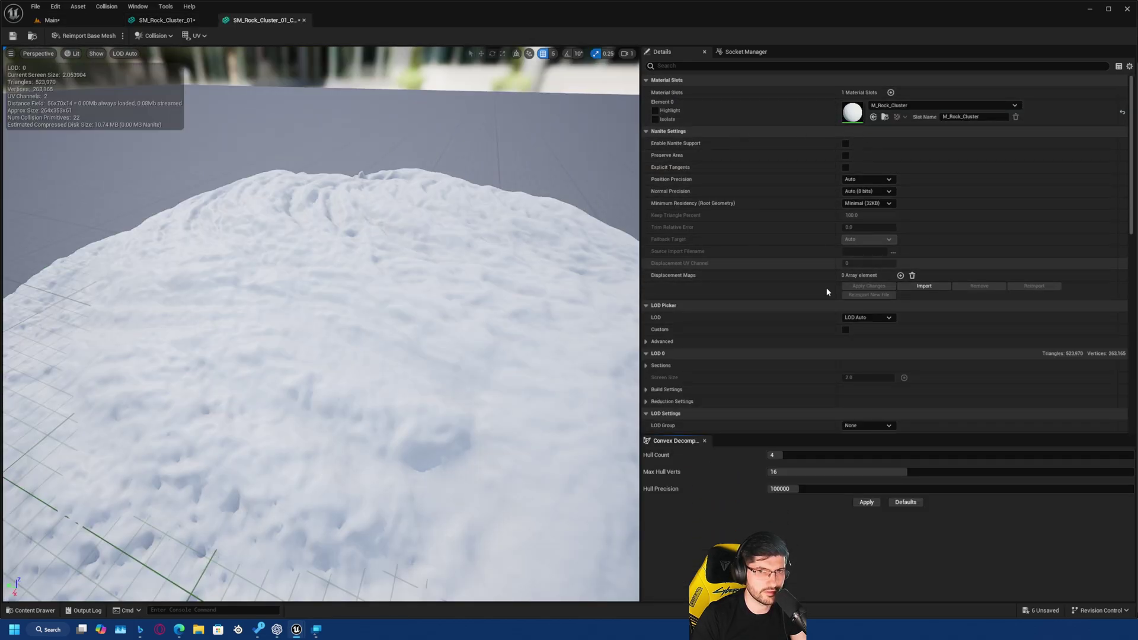
left_click(304, 21)
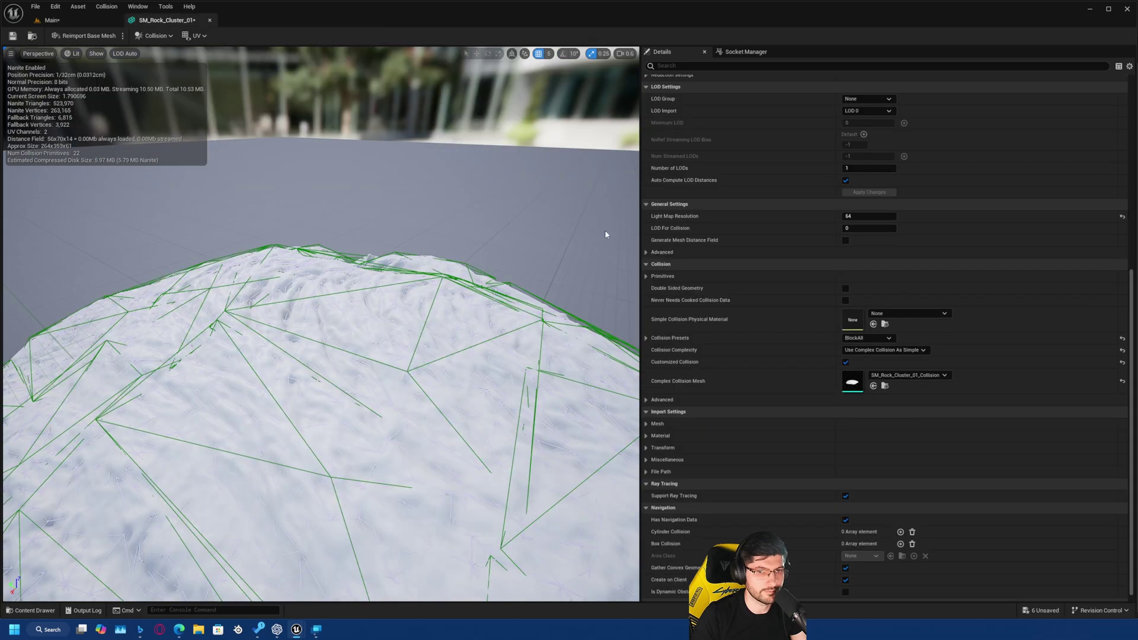
mouse_move(486, 283)
right_mouse_down()
mouse_move(485, 255)
mouse_move(486, 283)
right_mouse_up()
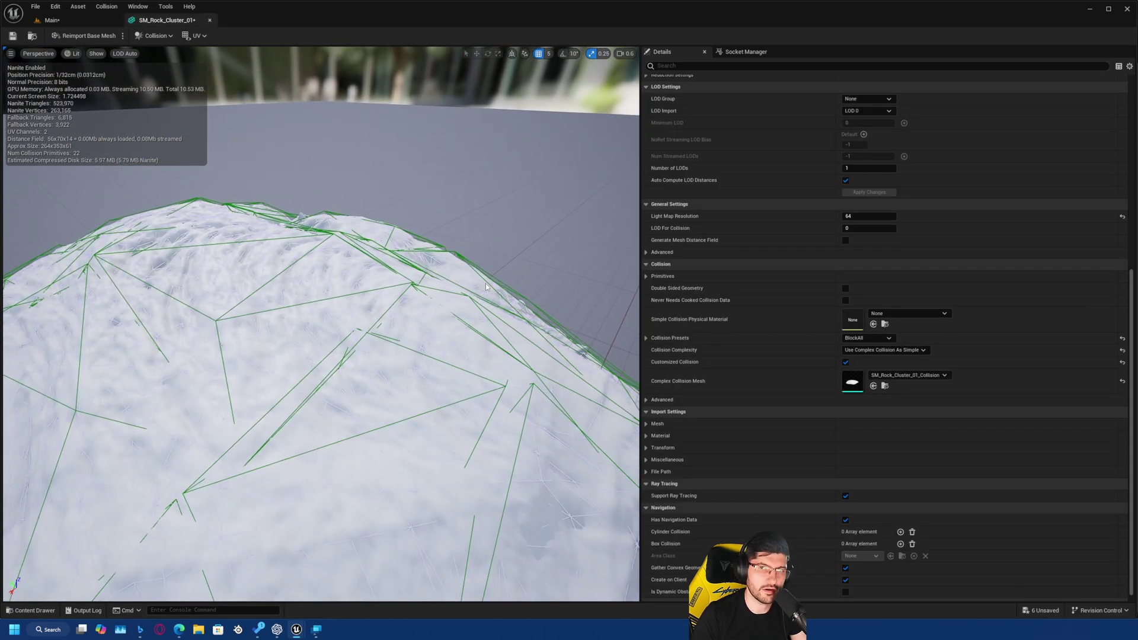
right_click_drag(434, 273, 402, 243)
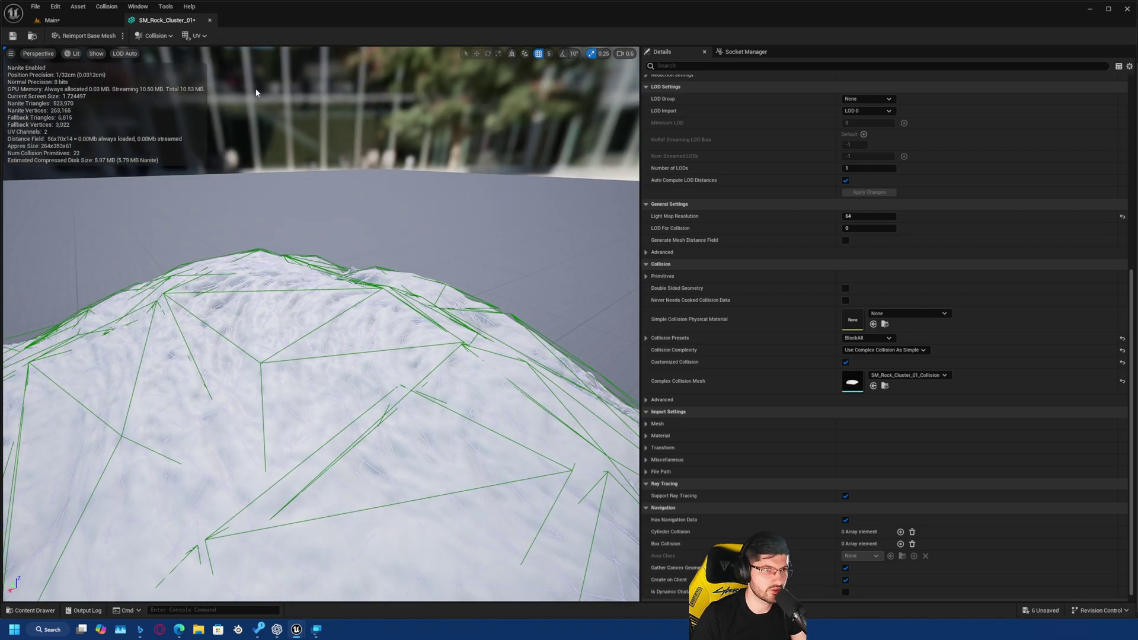
Play the Main level, run and jump the character across the large white rock to test its collision, and stop playing.
left_click(89, 22)
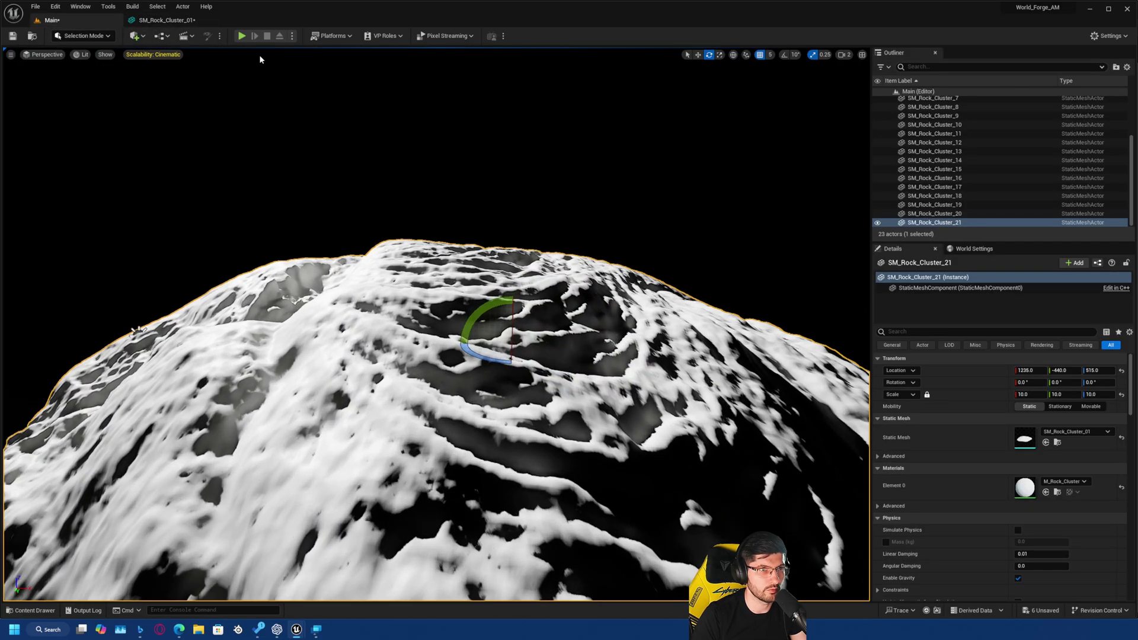
left_click(241, 36)
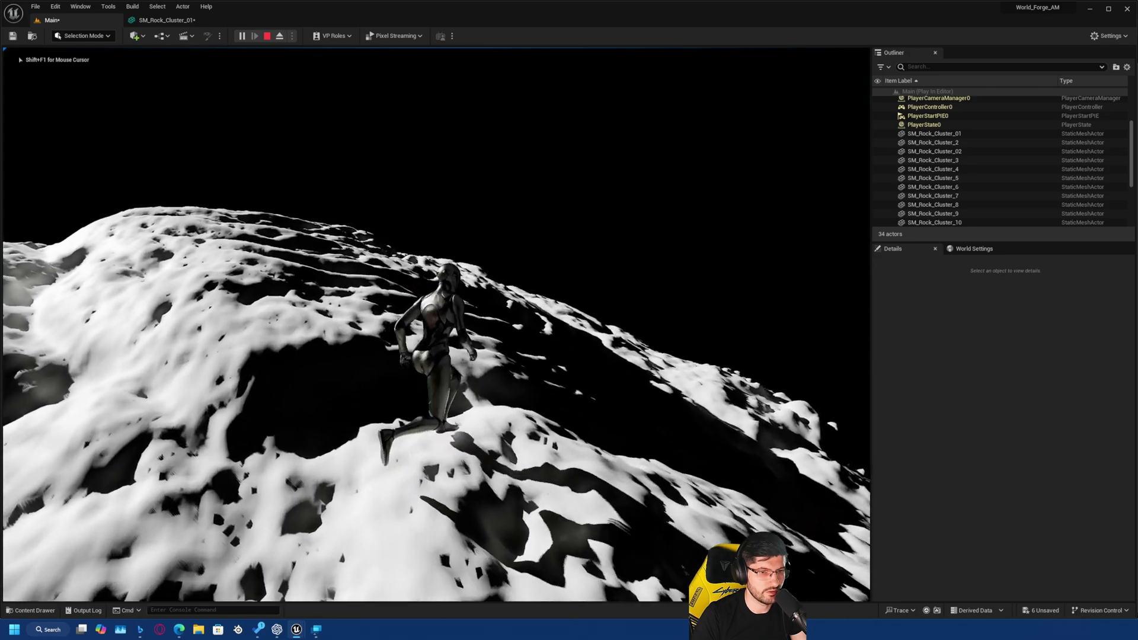
key("w")
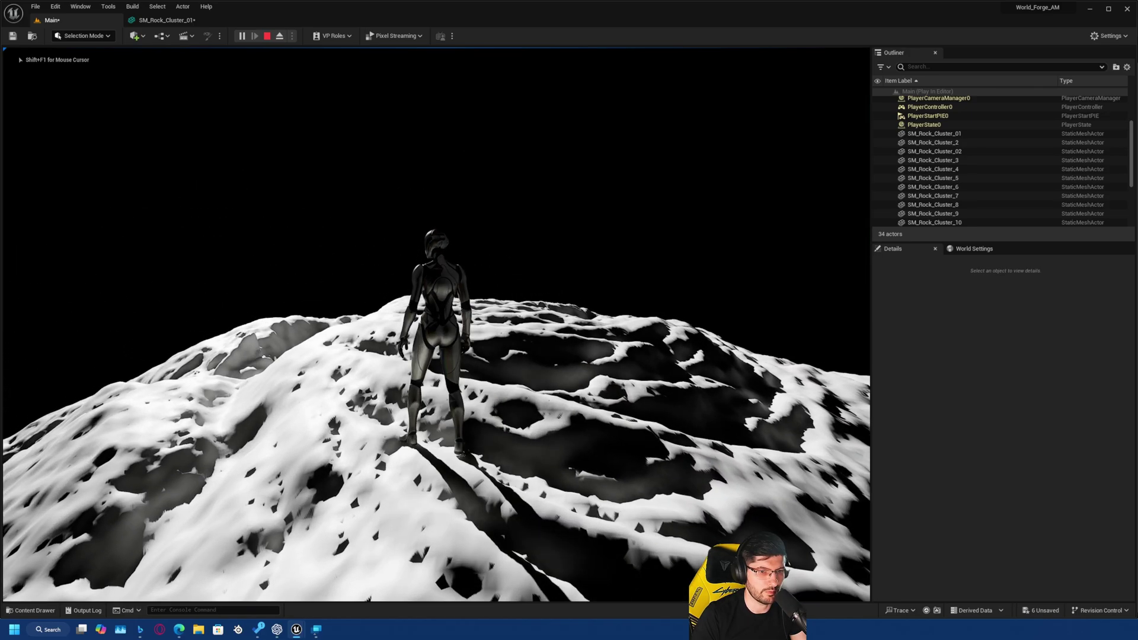
key("w")
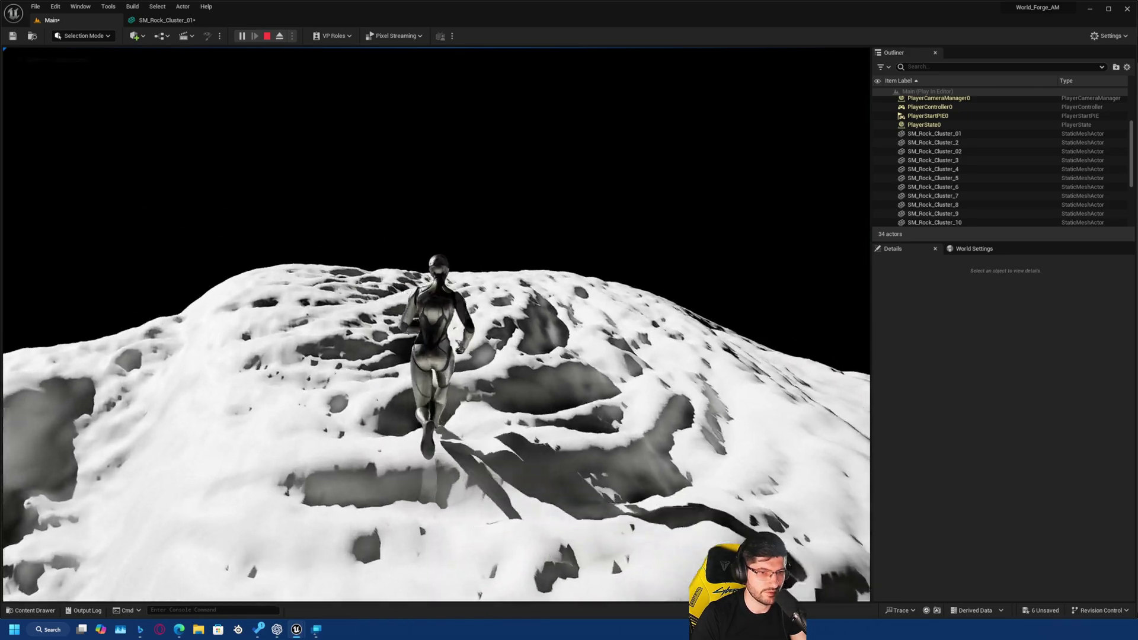
key("w")
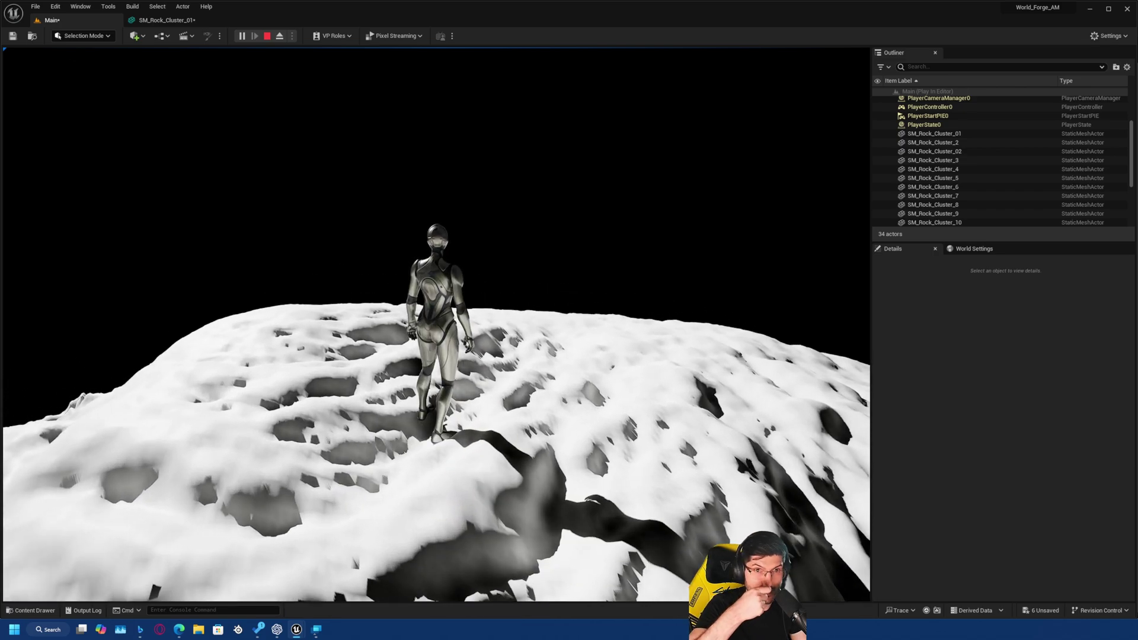
key("w")
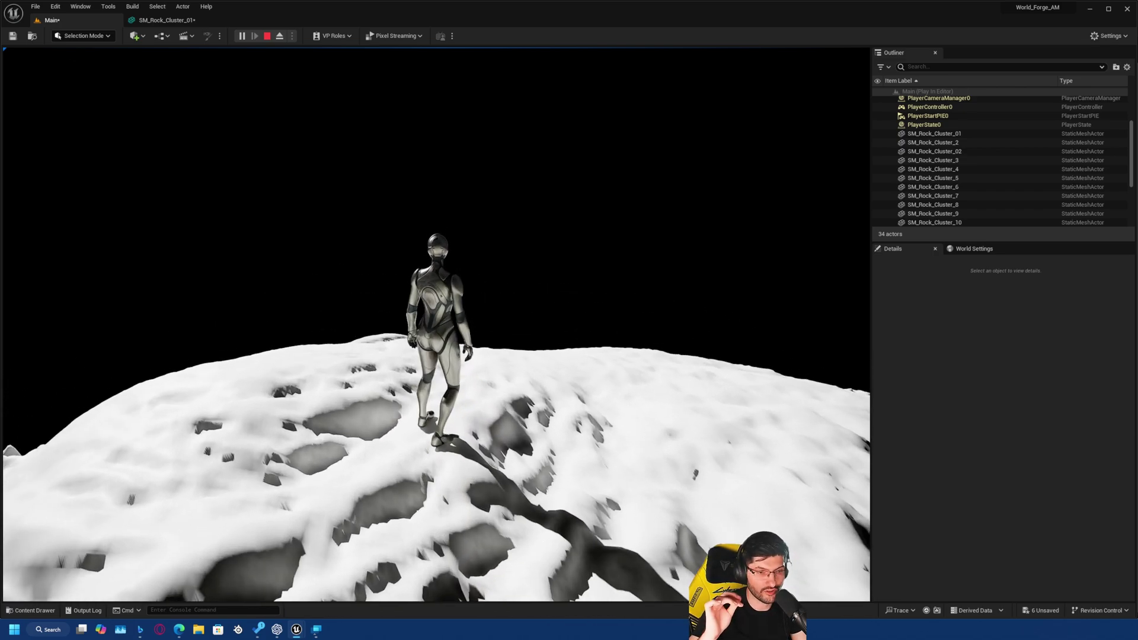
key("w")
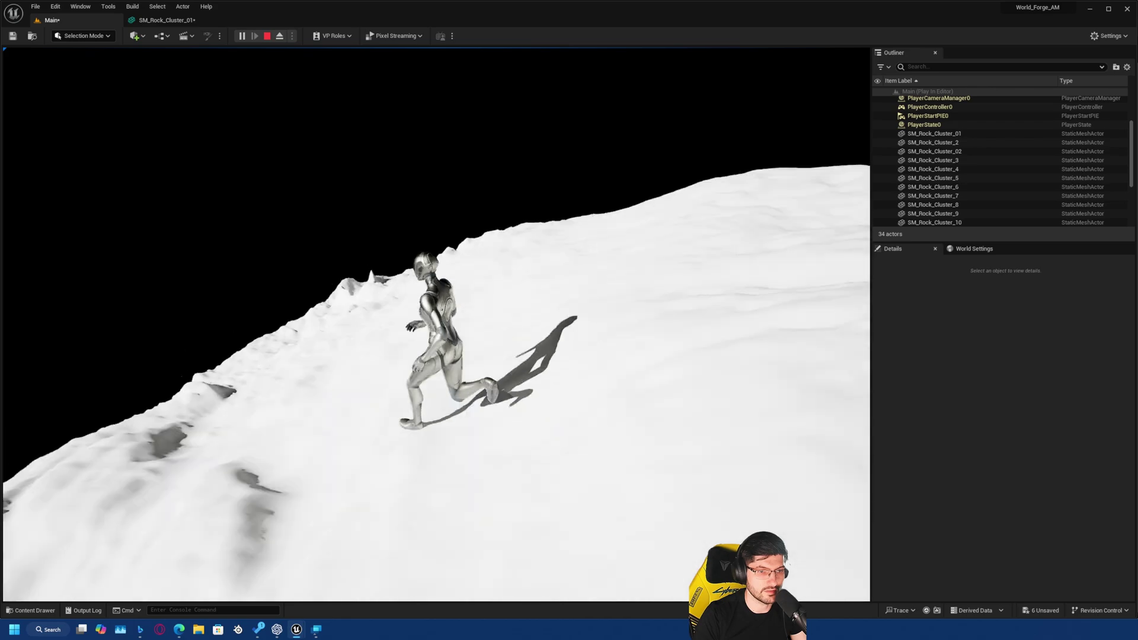
key("w")
key("space")
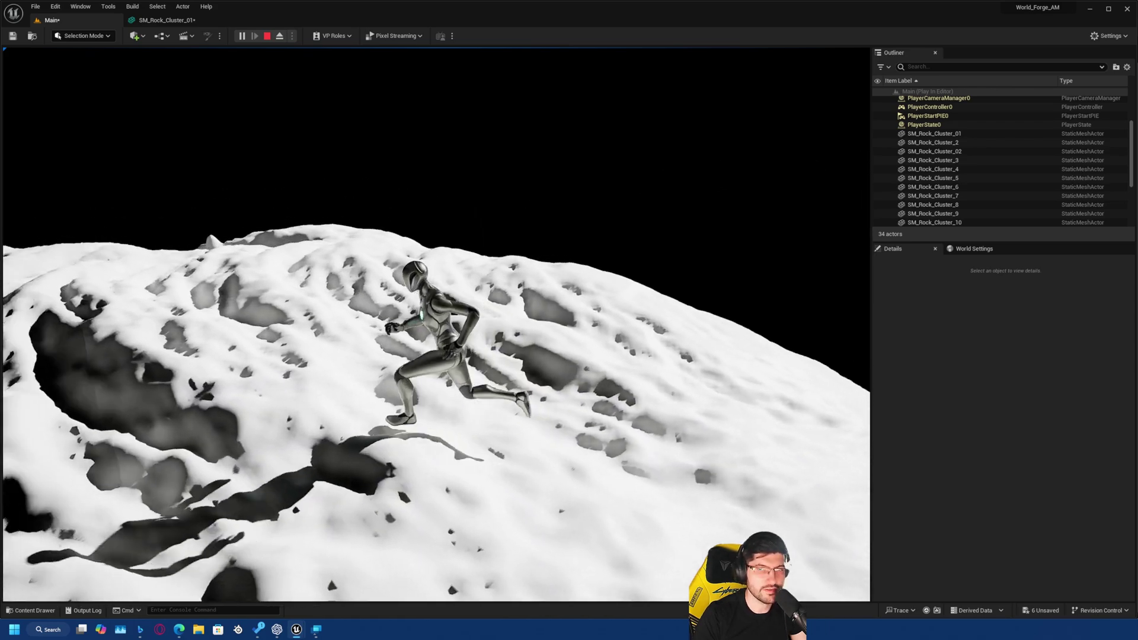
key("w")
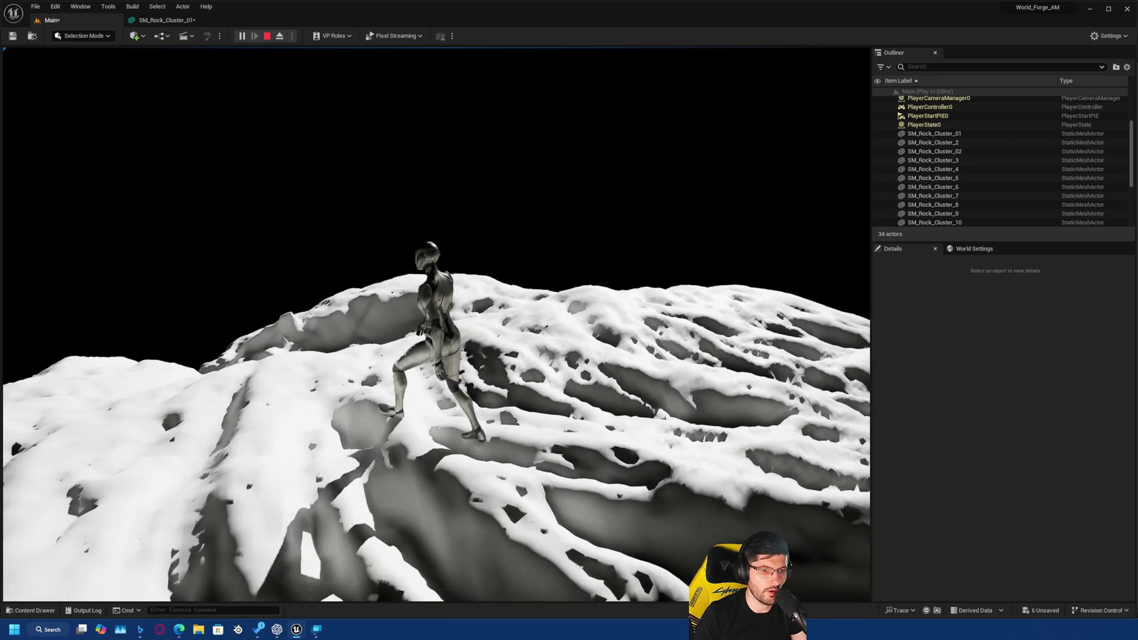
key("s")
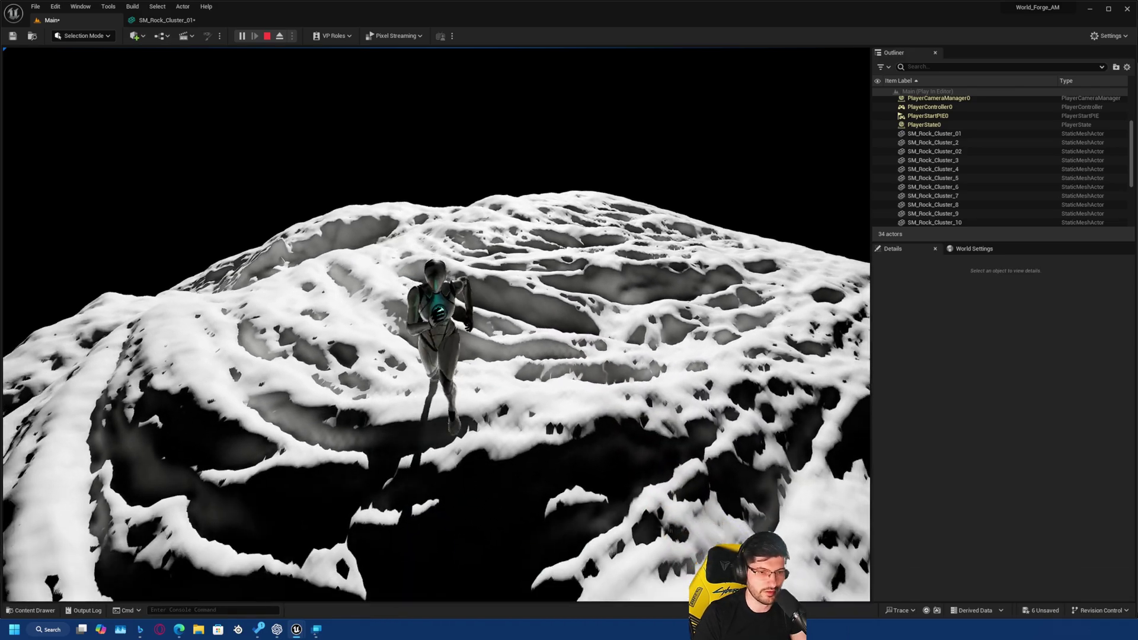
key("d")
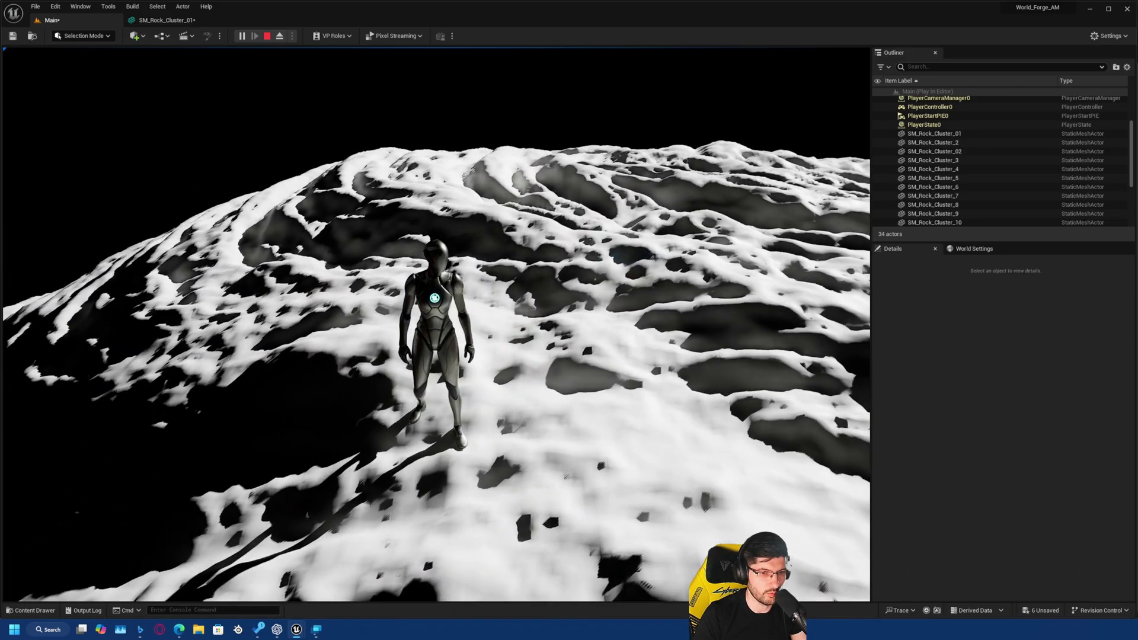
key("d")
key("Escape")
Delete the large white rock actor SM_Rock_Cluster_21 from the Main level.
key("s")
right_click_drag(435, 325, 522, 303)
key("Delete")
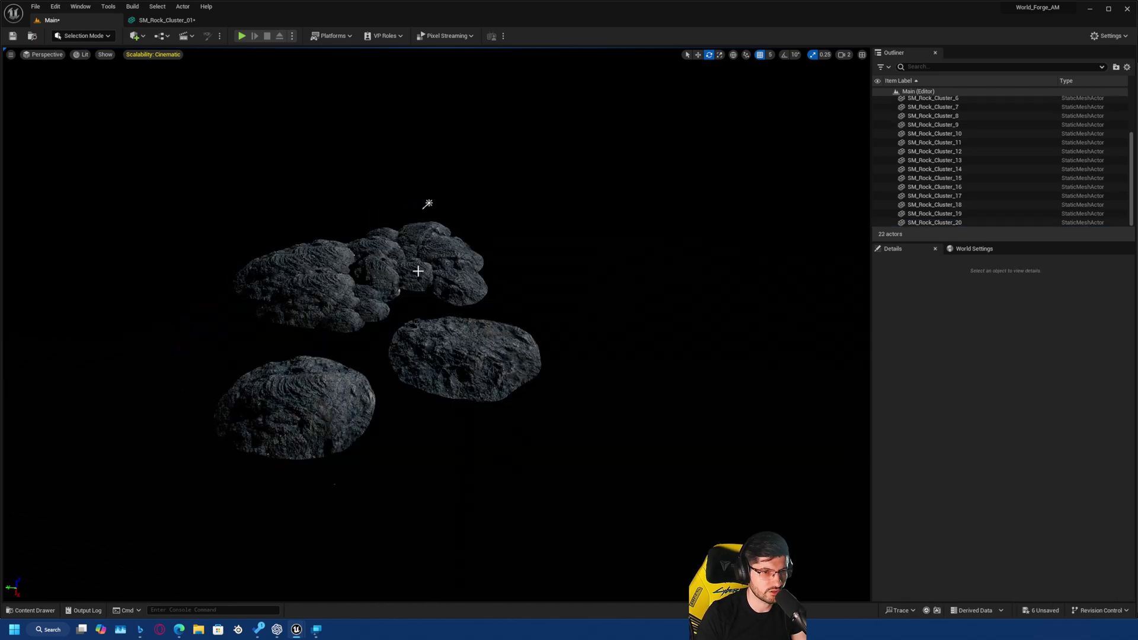
Open the dark level rocks' static meshes, SM_Rock_Cluster_01 and SM_Rock_Cluster_02, for editing.
right_click_drag(416, 269, 341, 243)
key("w")
left_click(340, 508)
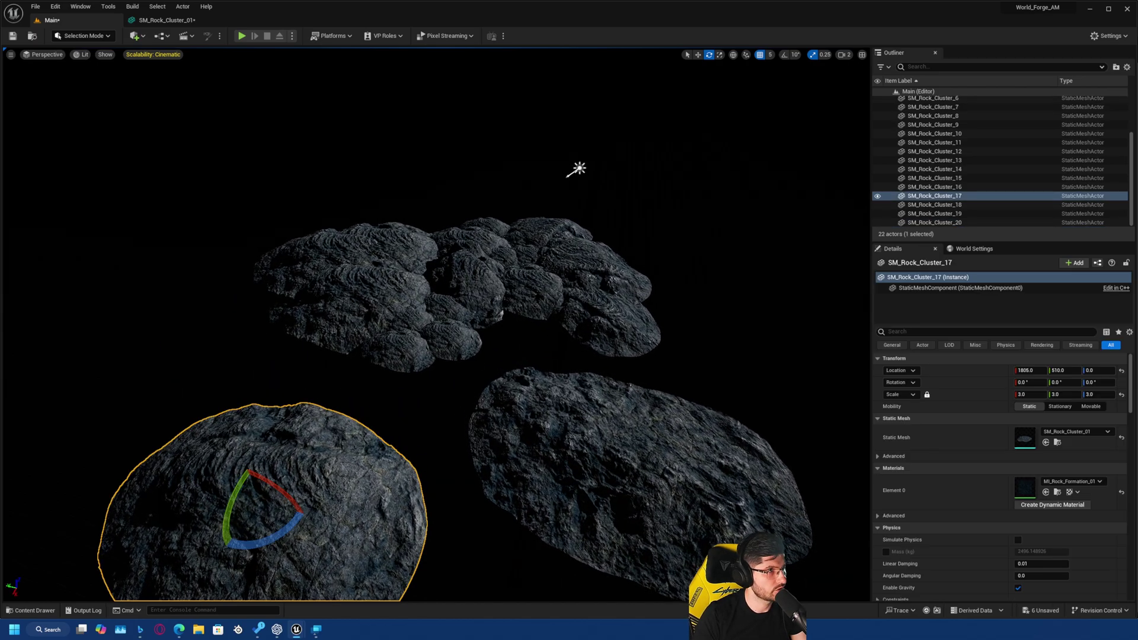
left_click_drag(268, 45, 297, 18)
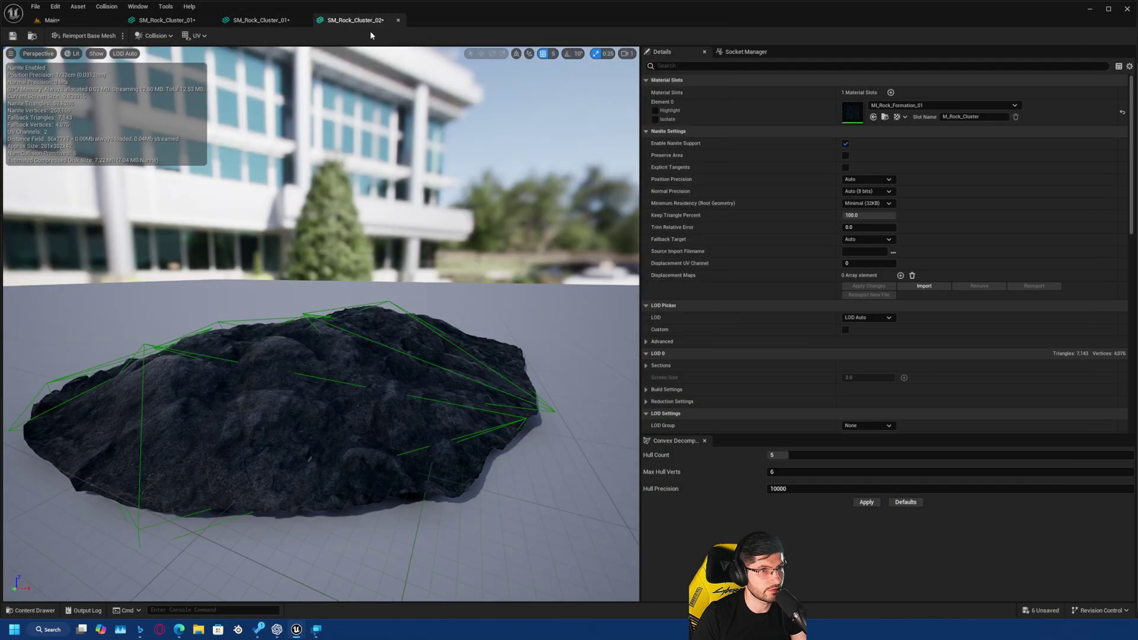
Generate convex collision for the dark SM_Rock_Cluster_01 mesh with Hull Count 21, Max Hull Verts 12 and Hull Precision 230000.
left_click(283, 26)
right_click_drag(320, 323, 302, 290)
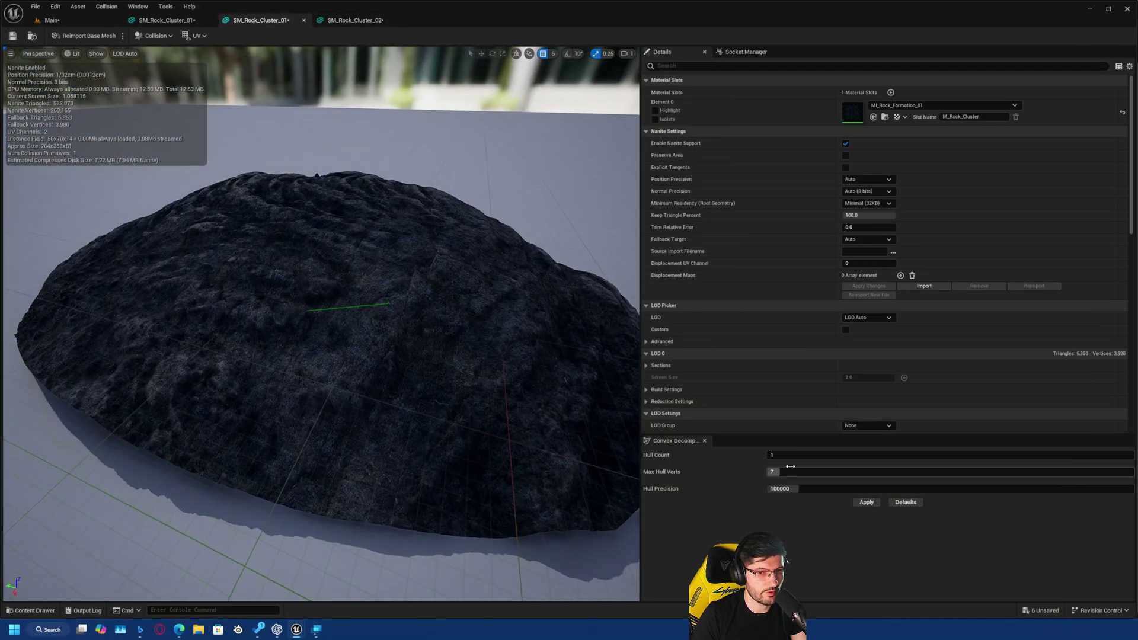
left_click_drag(795, 460, 882, 460)
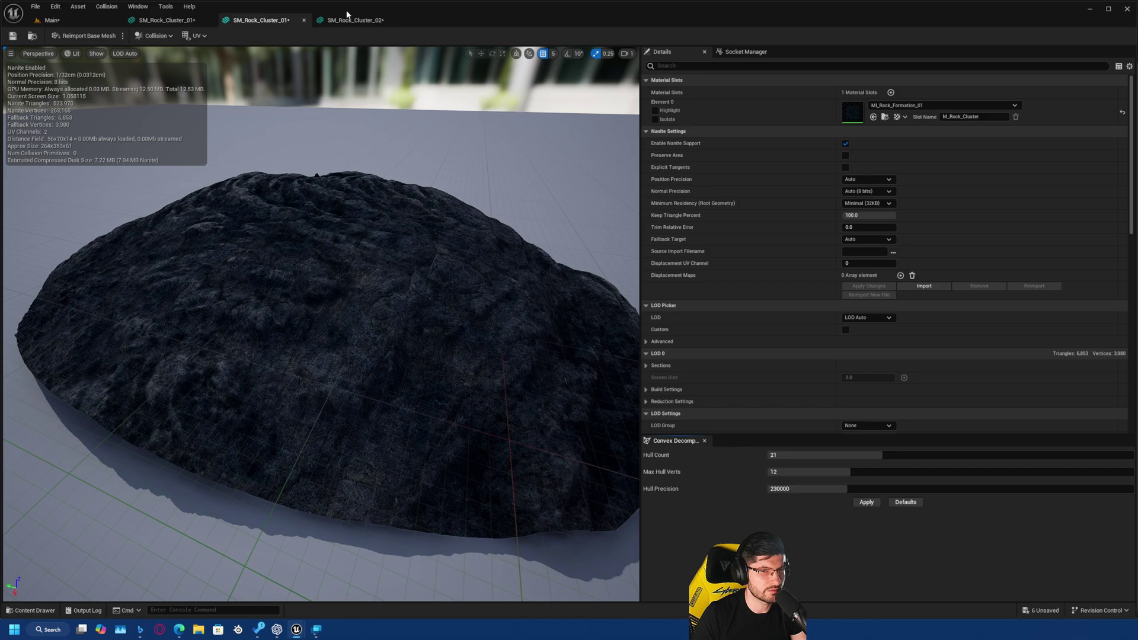
Generate convex collision for SM_Rock_Cluster_02 with Hull Count 14, Max Hull Verts 11 and Hull Precision 340000, and check SM_Rock_Cluster_01's hulls.
left_click(351, 19)
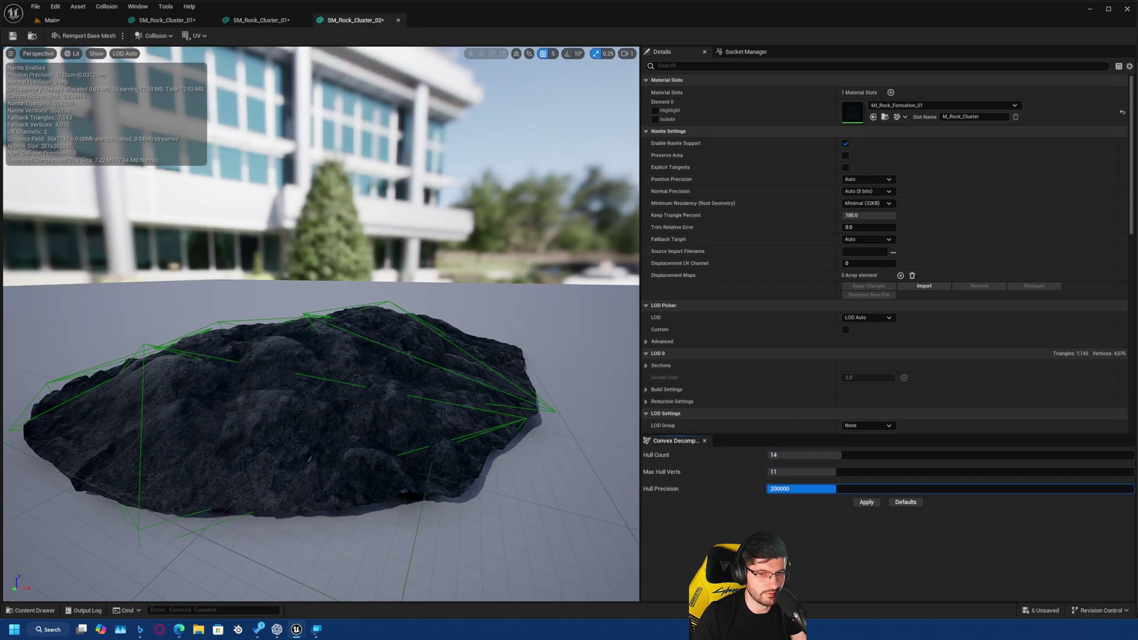
left_click(868, 503)
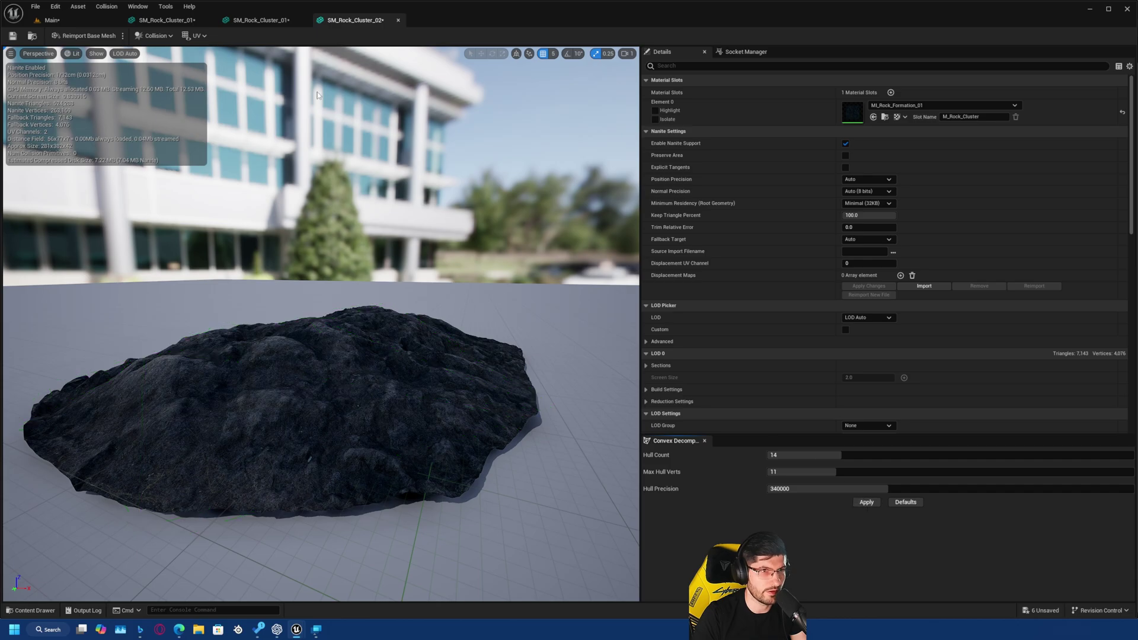
left_click(252, 20)
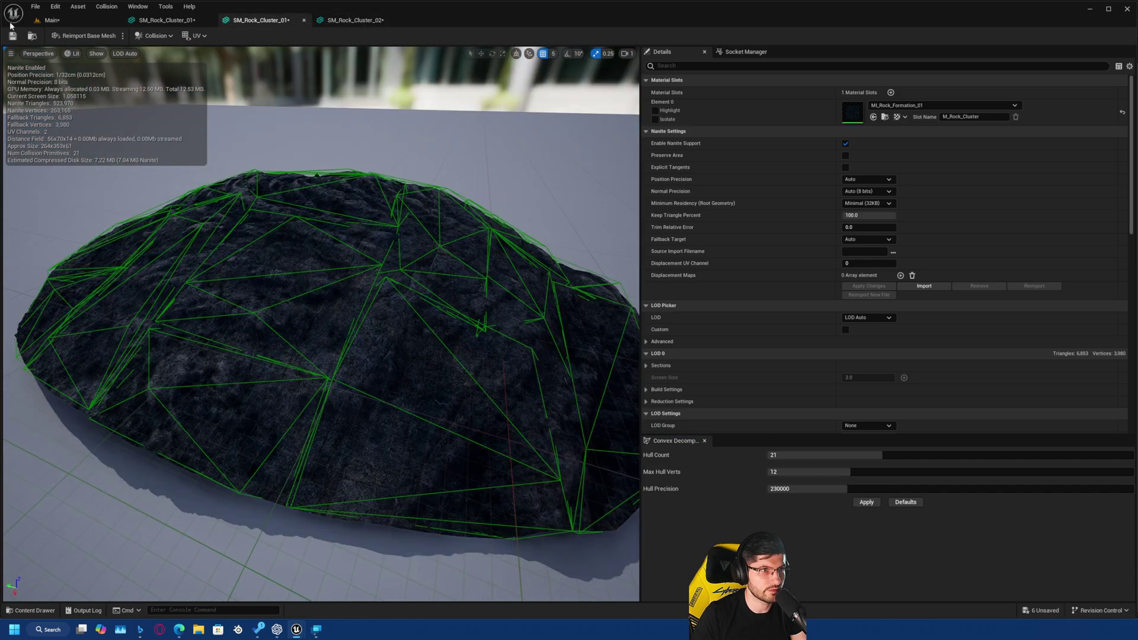
Playtest the Main level, running and jumping across the dark rocks to test their generated convex collision.
left_click(52, 20)
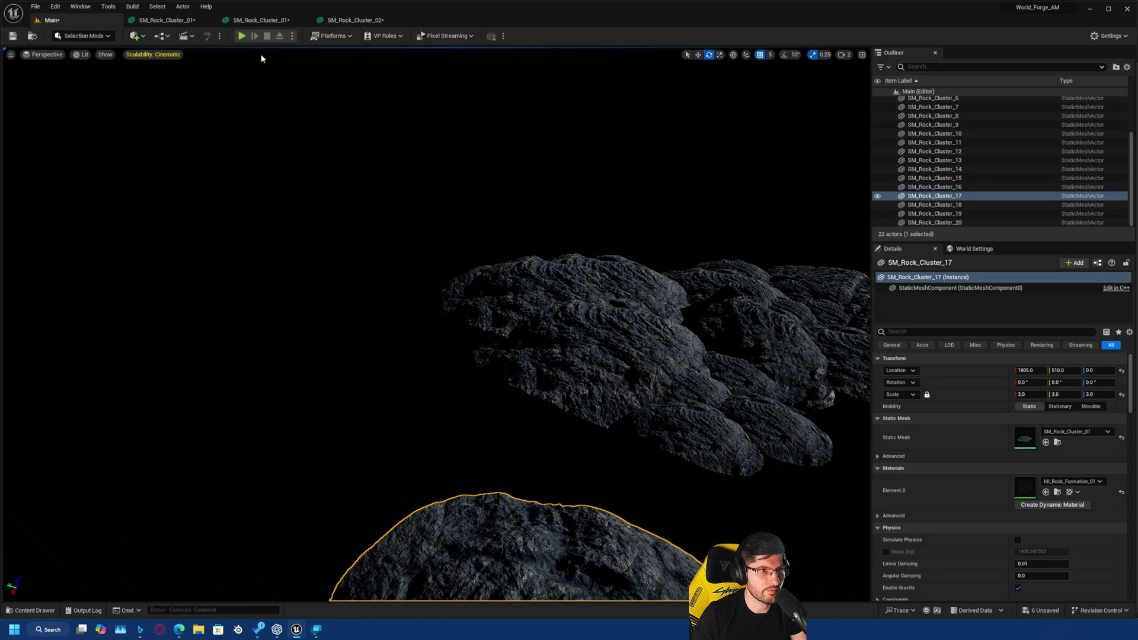
left_click(243, 37)
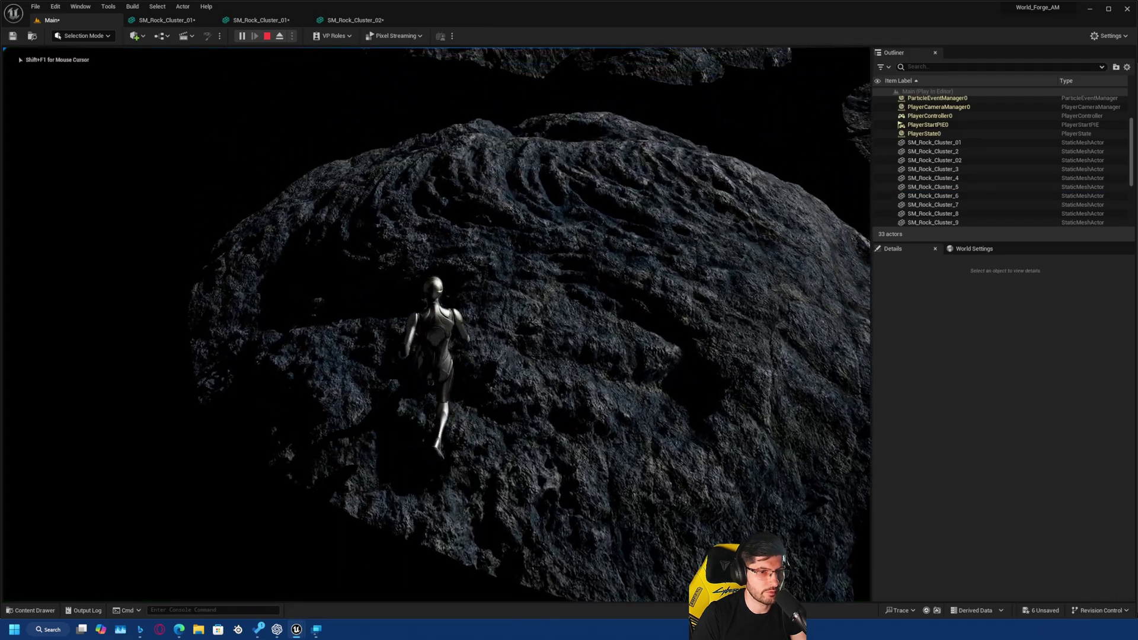
key("w")
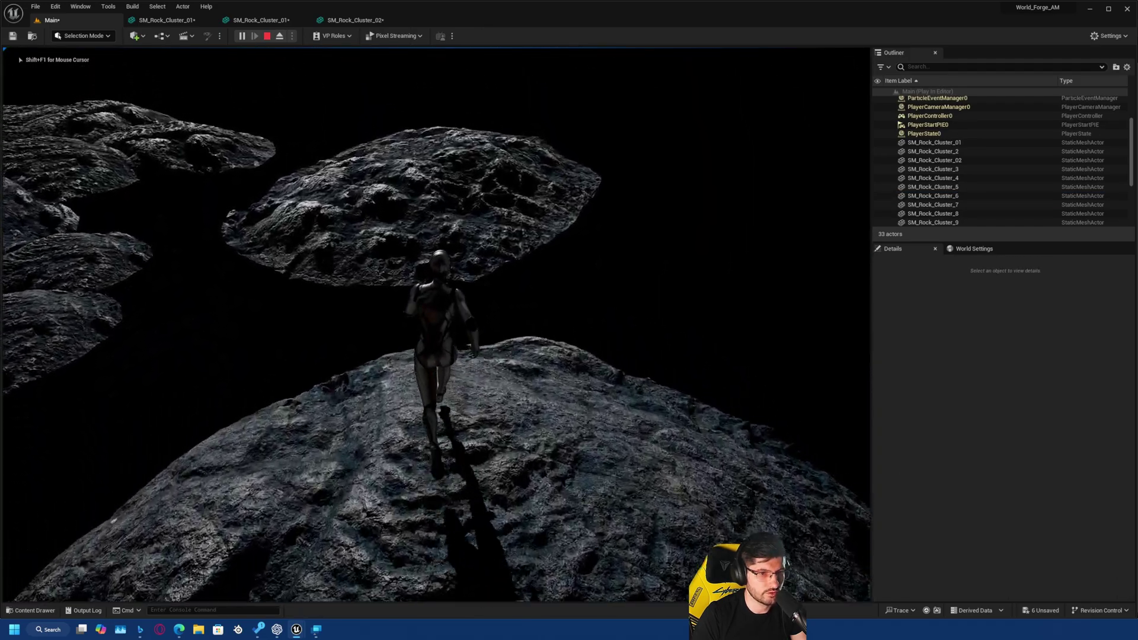
key("space")
key("w")
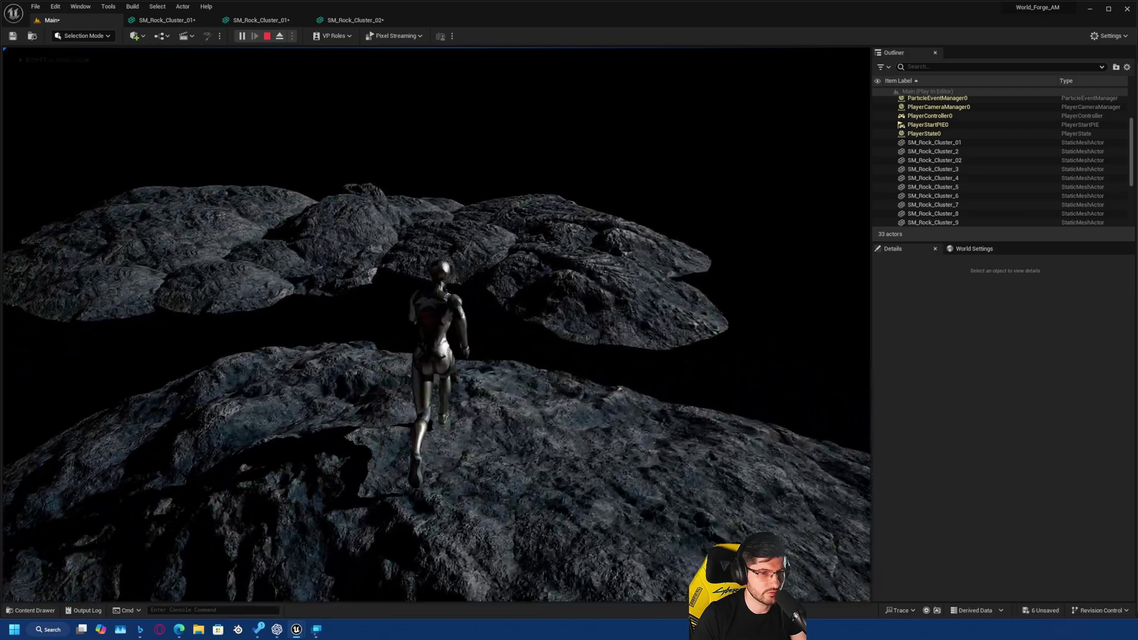
key("w")
key("space")
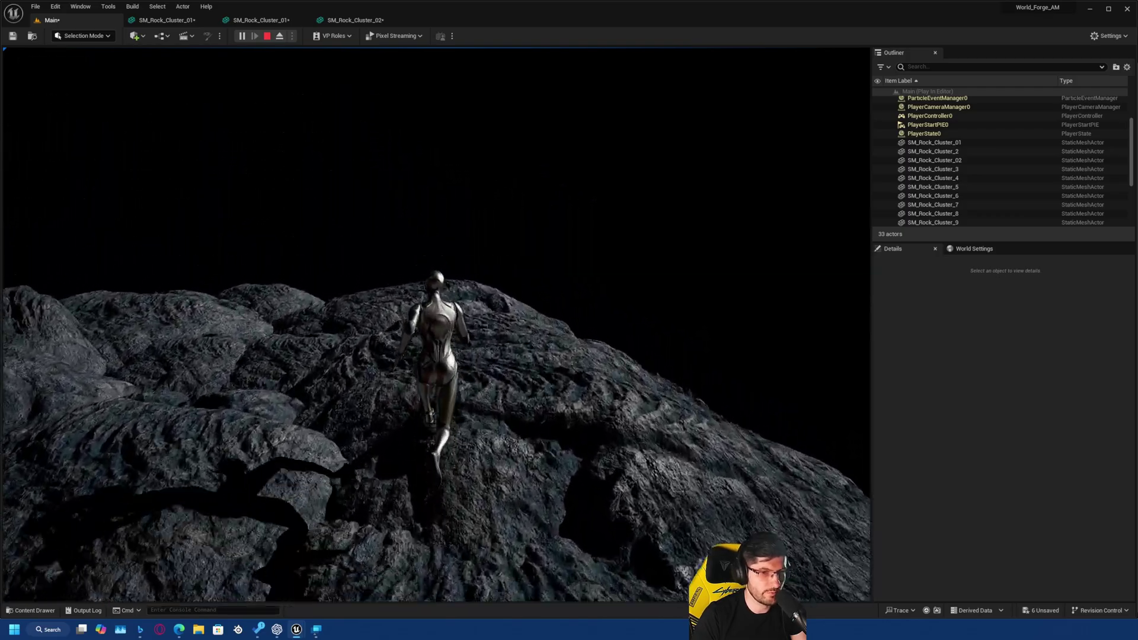
key("w")
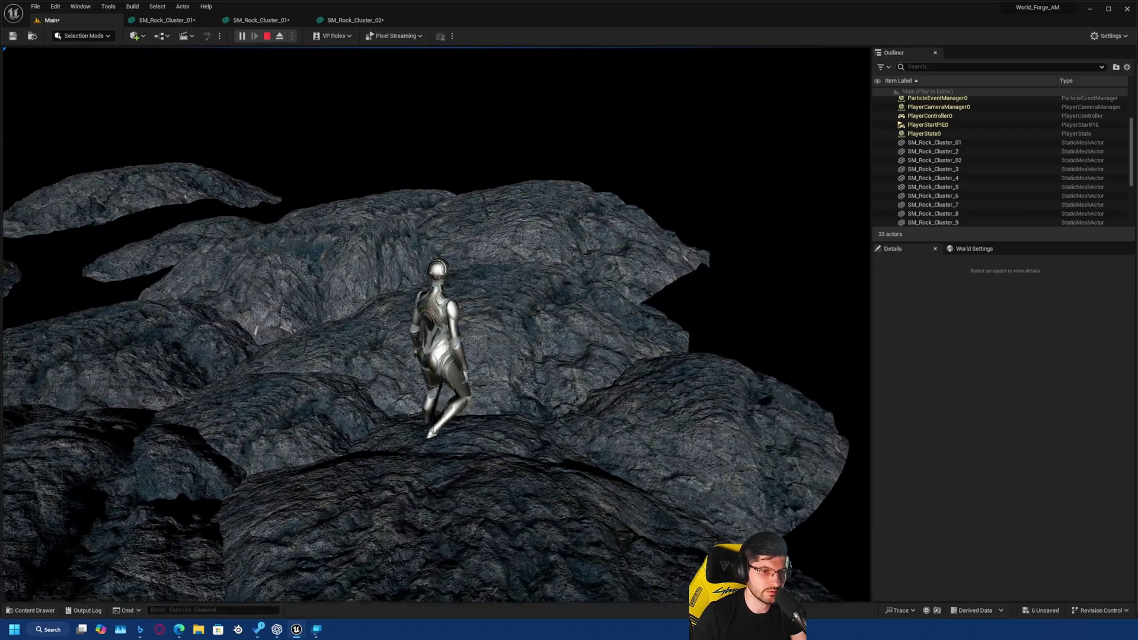
key("w")
key("w")
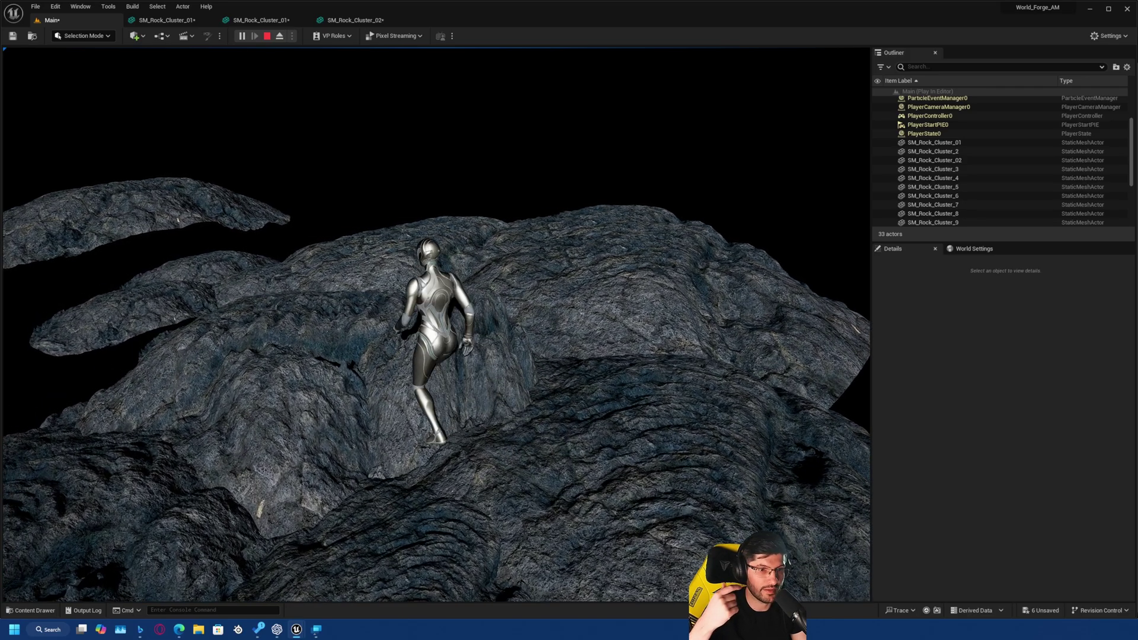
key("w")
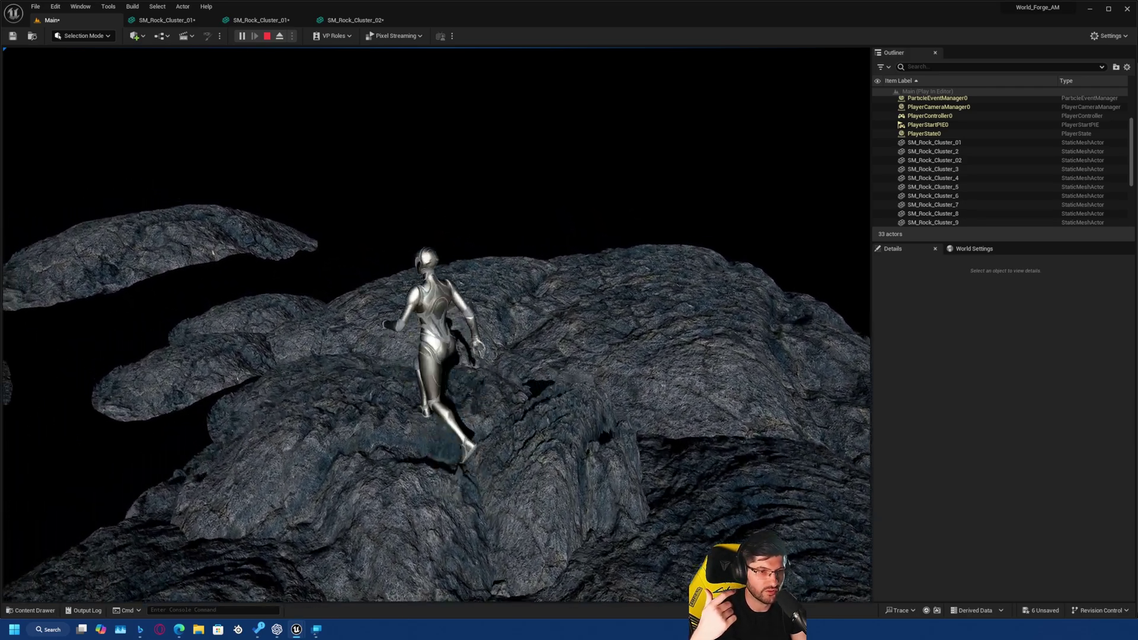
Check how closely the character's feet meet the surface of the central rocks, and end the playtest.
key("space")
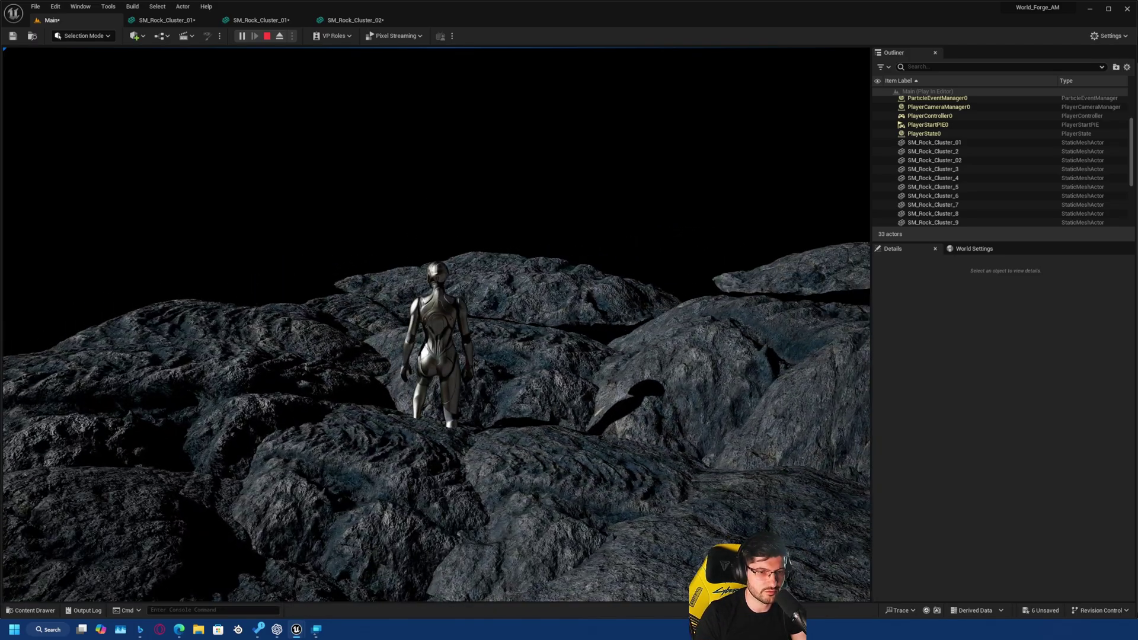
key("w")
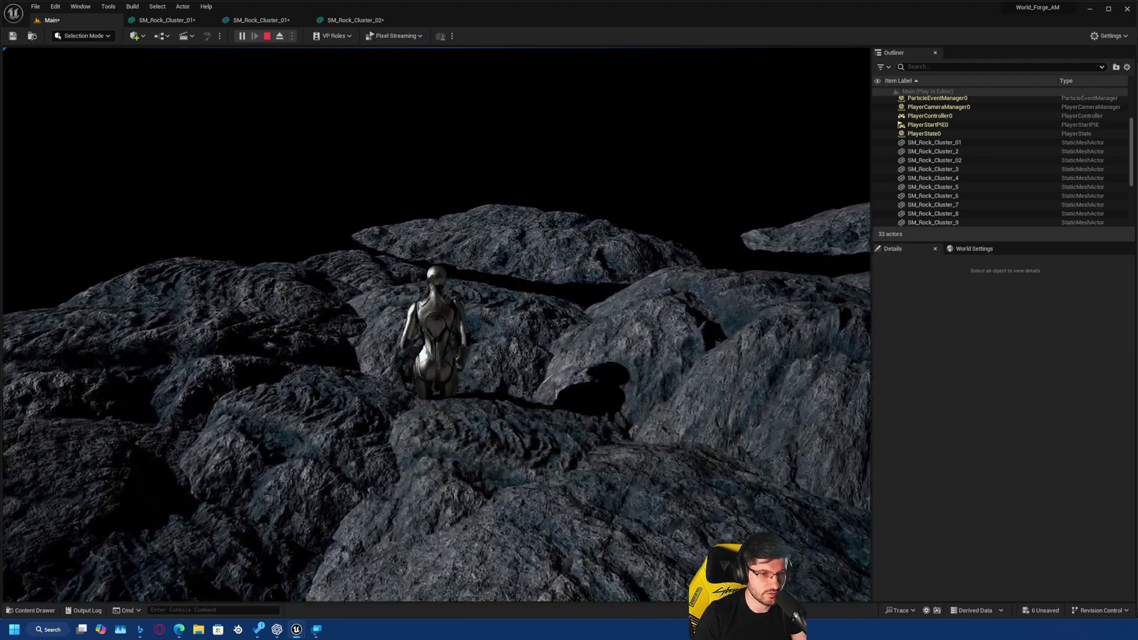
key("s")
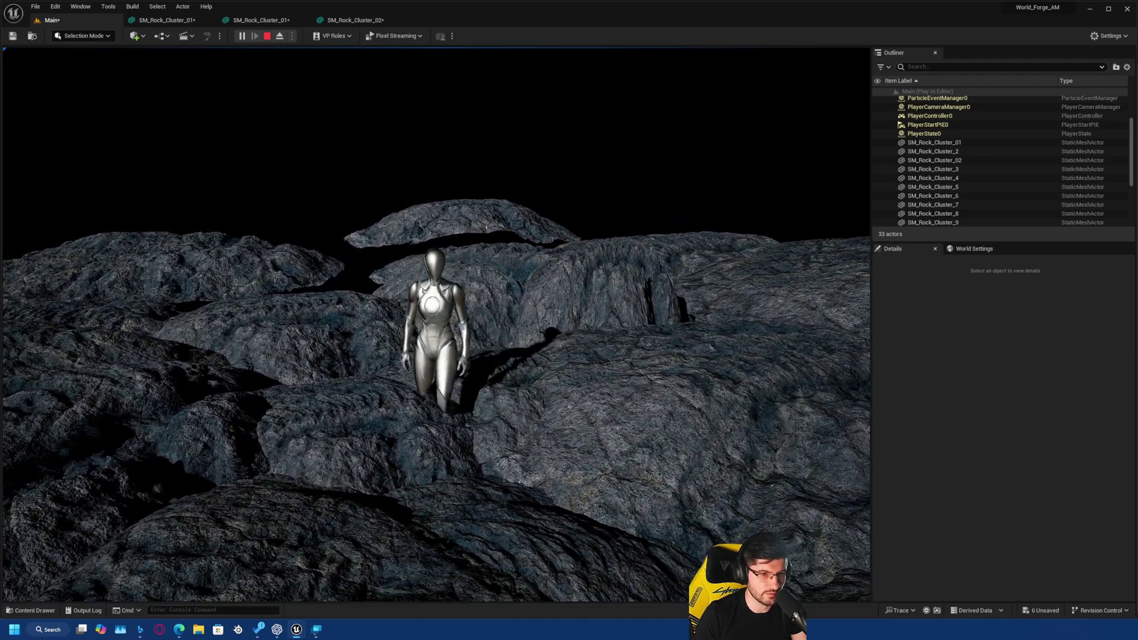
key("a")
key("Escape")
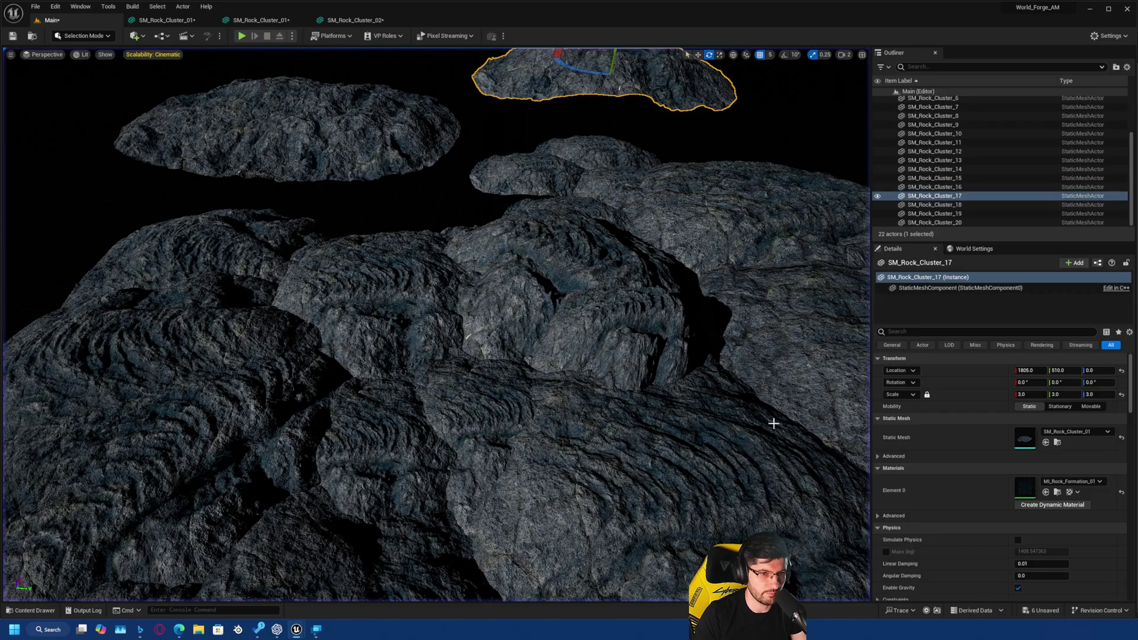
Identify the small central rocks in the level and examine the collision hulls on their SM_Rock_Cluster_01 mesh.
left_click(436, 408)
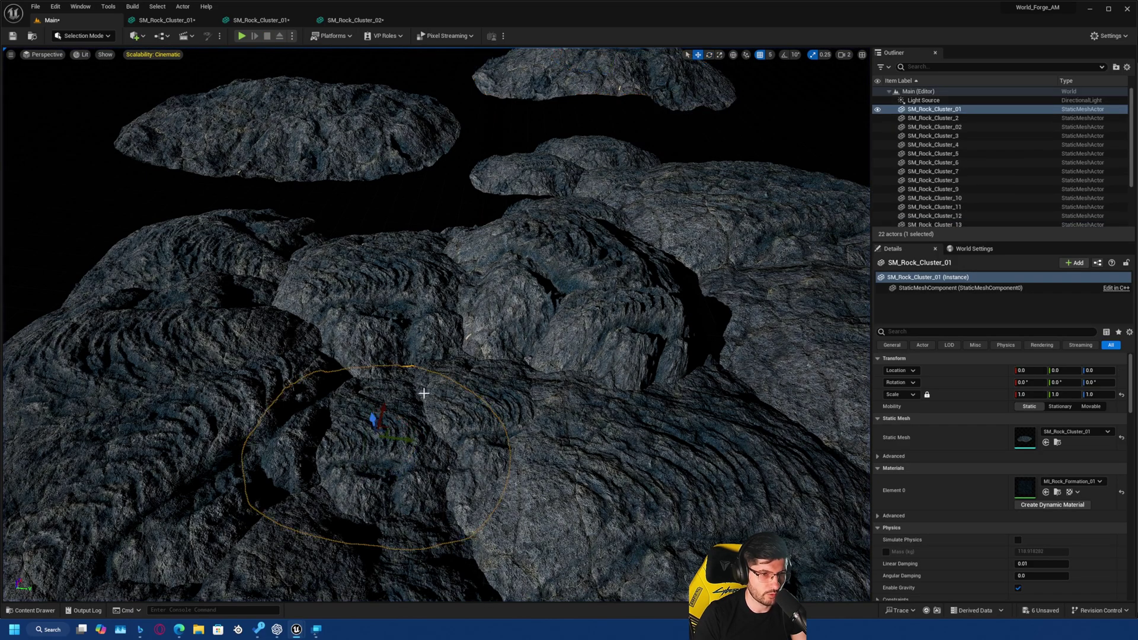
left_click(441, 390)
right_click_drag(455, 370, 441, 213)
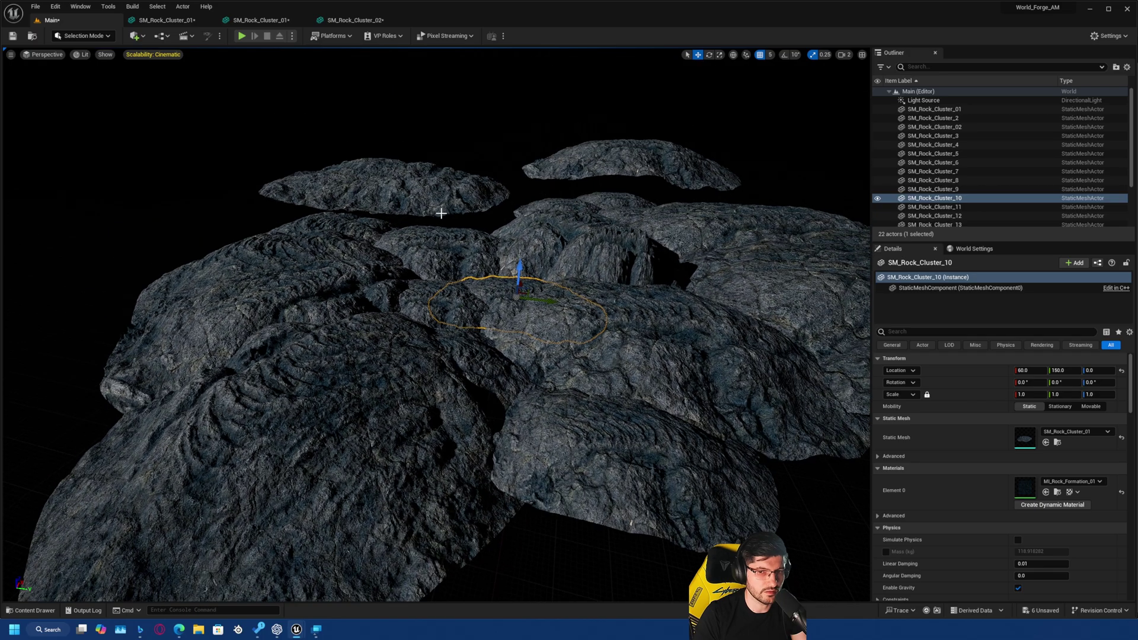
double_click(1031, 443)
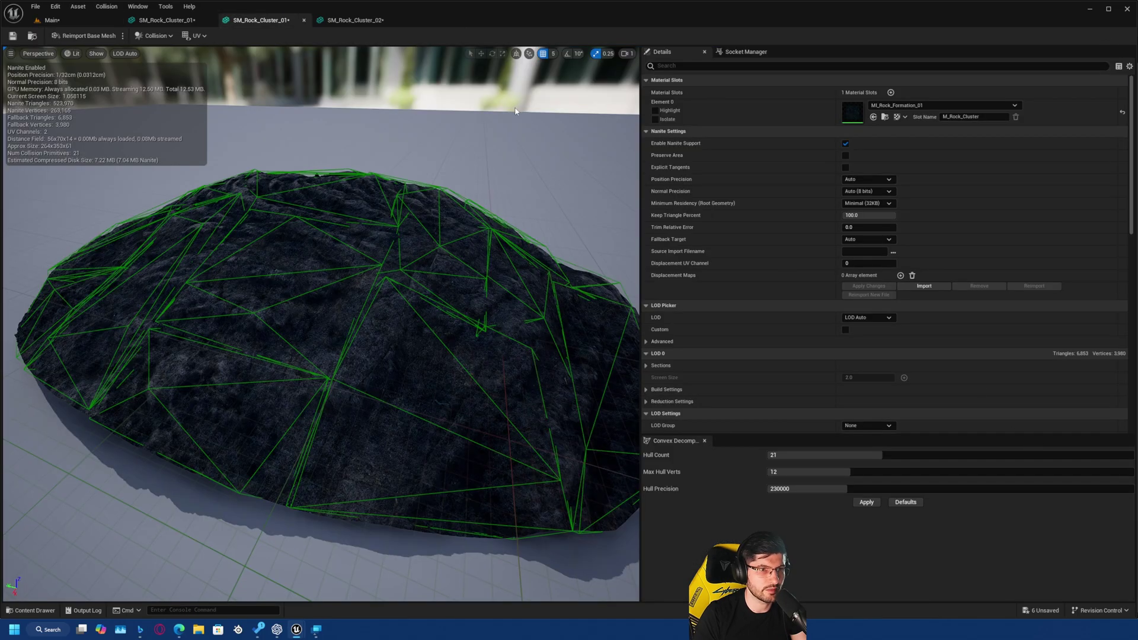
left_click(83, 20)
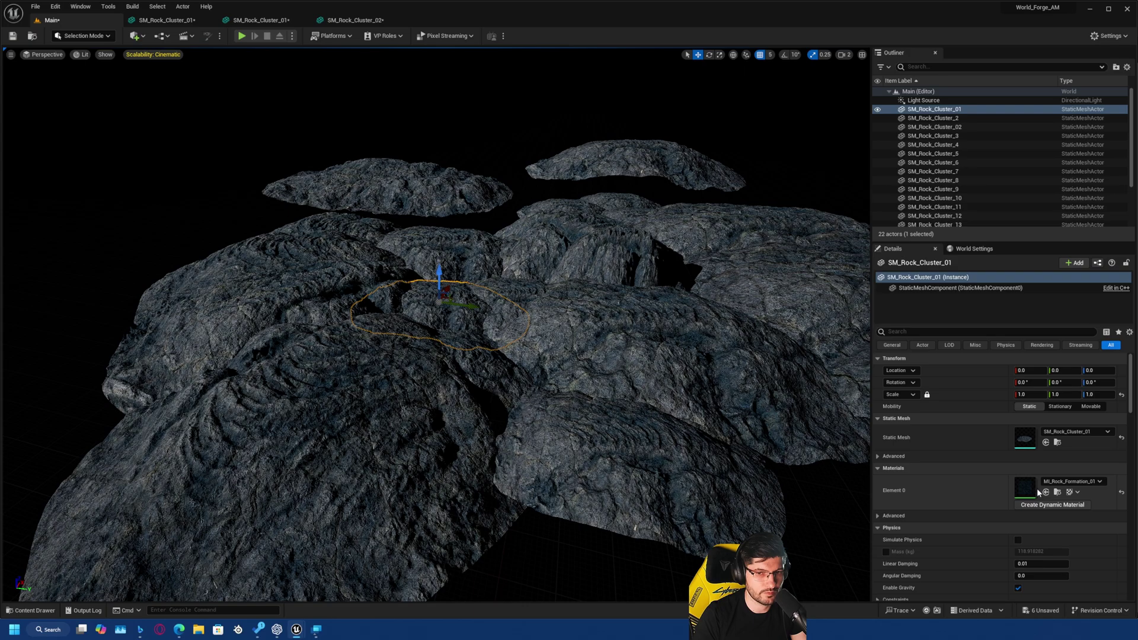
Regenerate SM_Rock_Cluster_01's convex collision with Hull Count 9, Max Hull Verts 12 and Hull Precision 300000, and return to the Main level.
double_click(1019, 442)
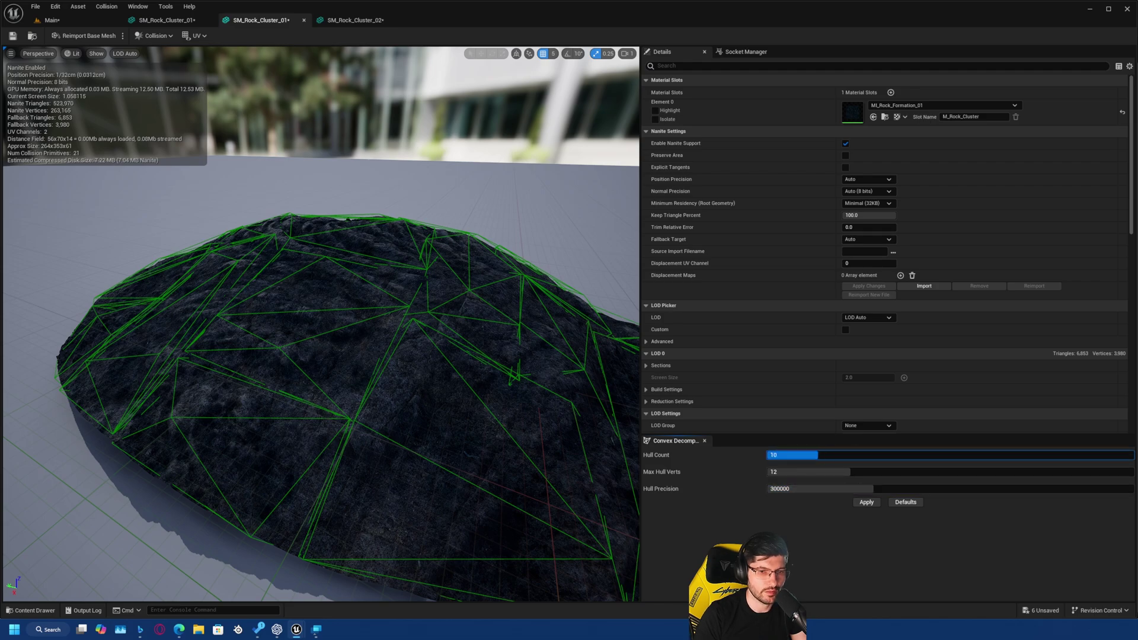
left_click(867, 502)
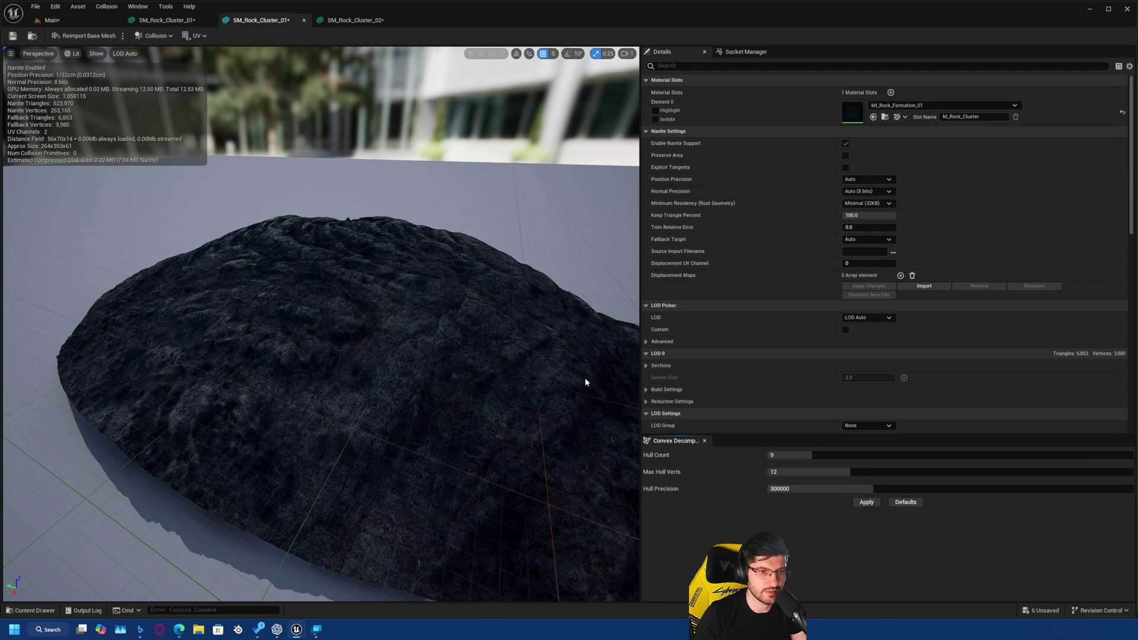
right_click_drag(585, 378, 617, 433)
left_click(81, 18)
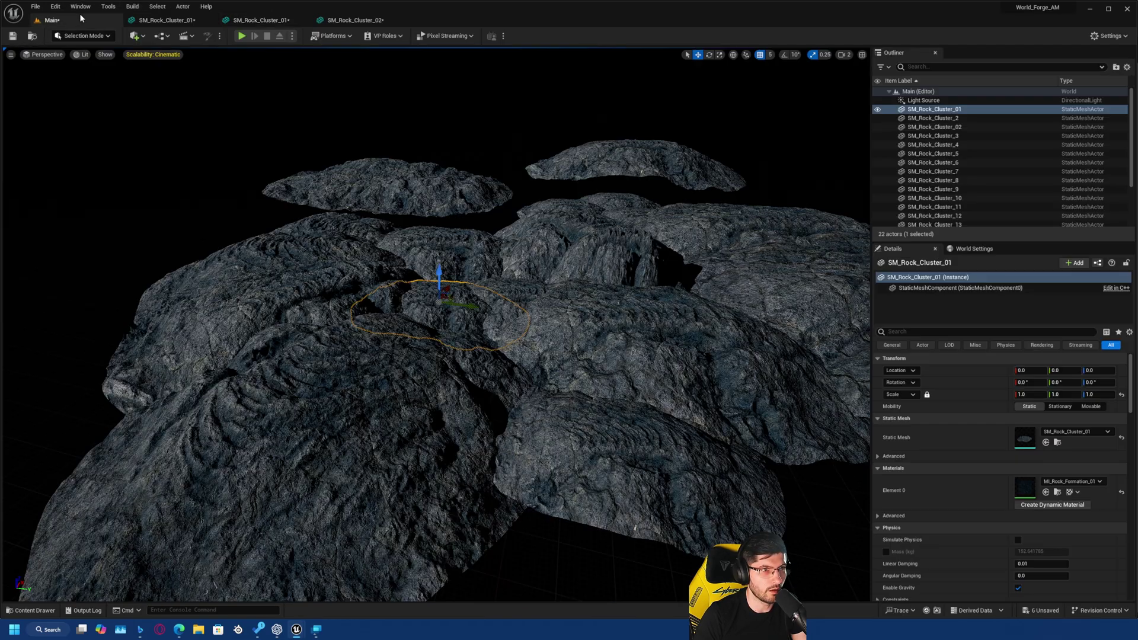
Playtest the central rocks briefly and review the collision preset options of the SM_Rock_Cluster_01 actor.
right_click_drag(302, 178, 285, 74)
left_click(241, 36)
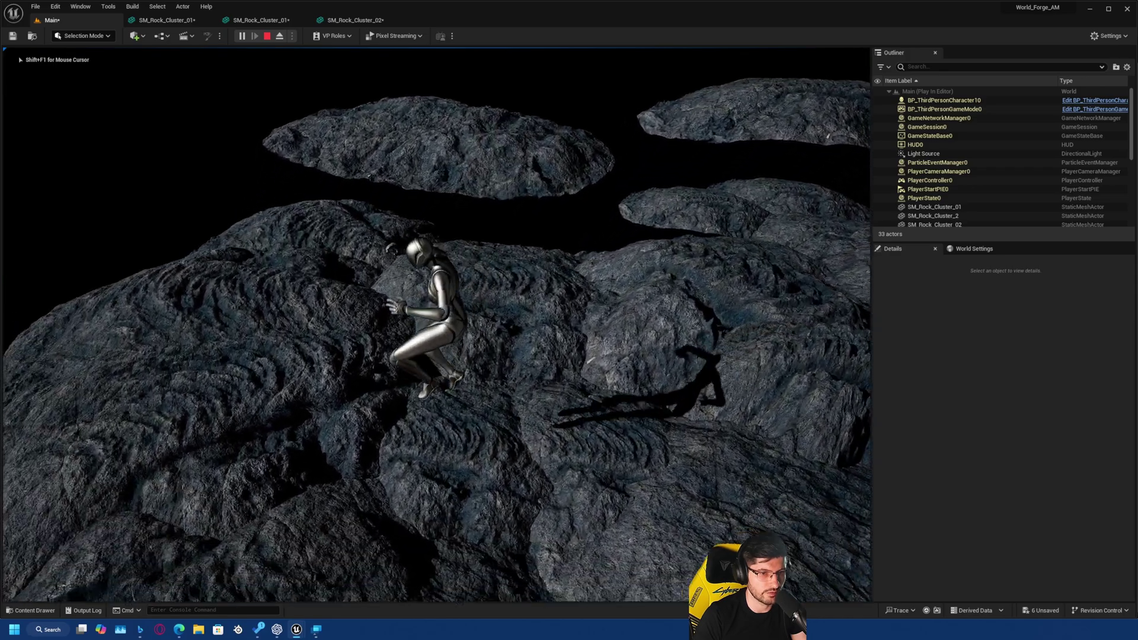
key("Escape")
scroll(1040, 482, "down", 10)
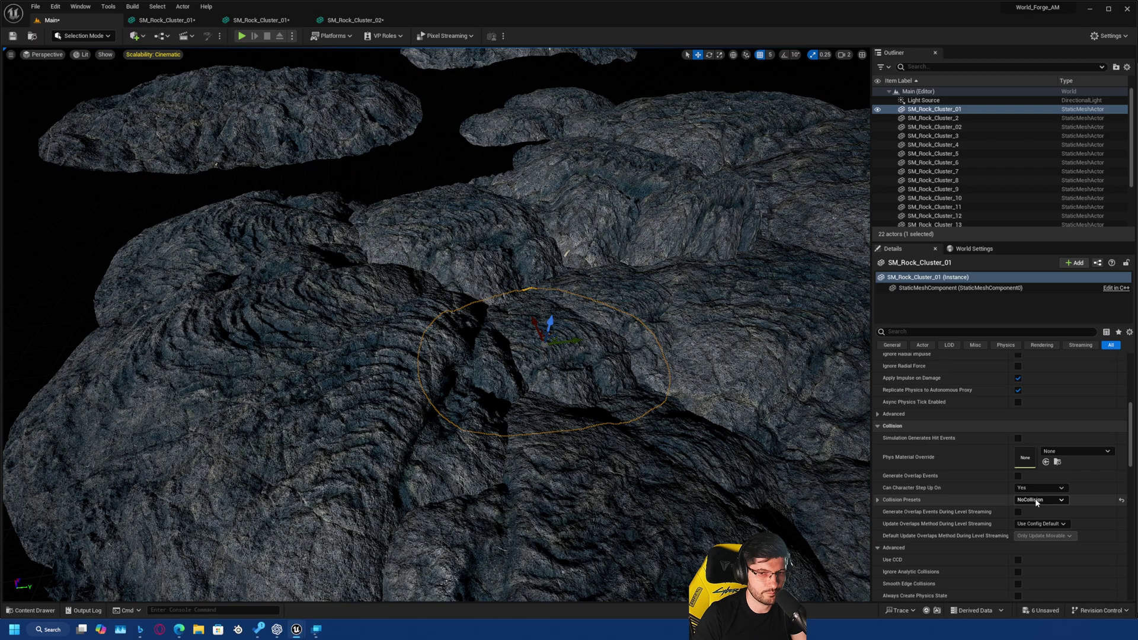
left_click(1039, 500)
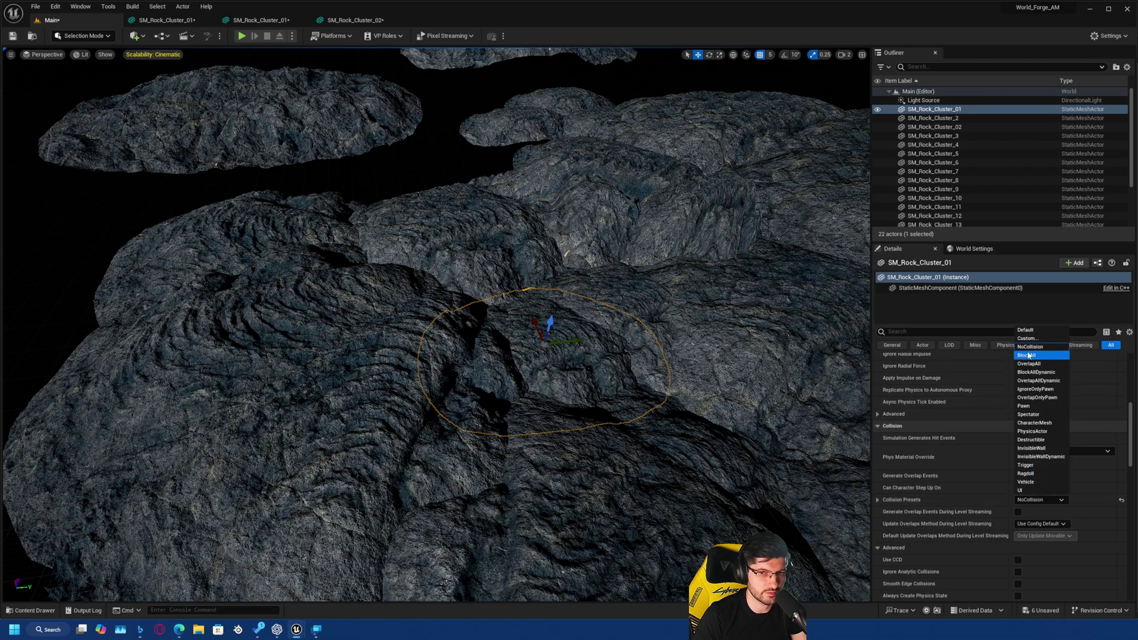
key("Escape")
Set the SM_Rock_Cluster_10 actor's collision preset to Default and playtest running over it.
left_click(592, 302)
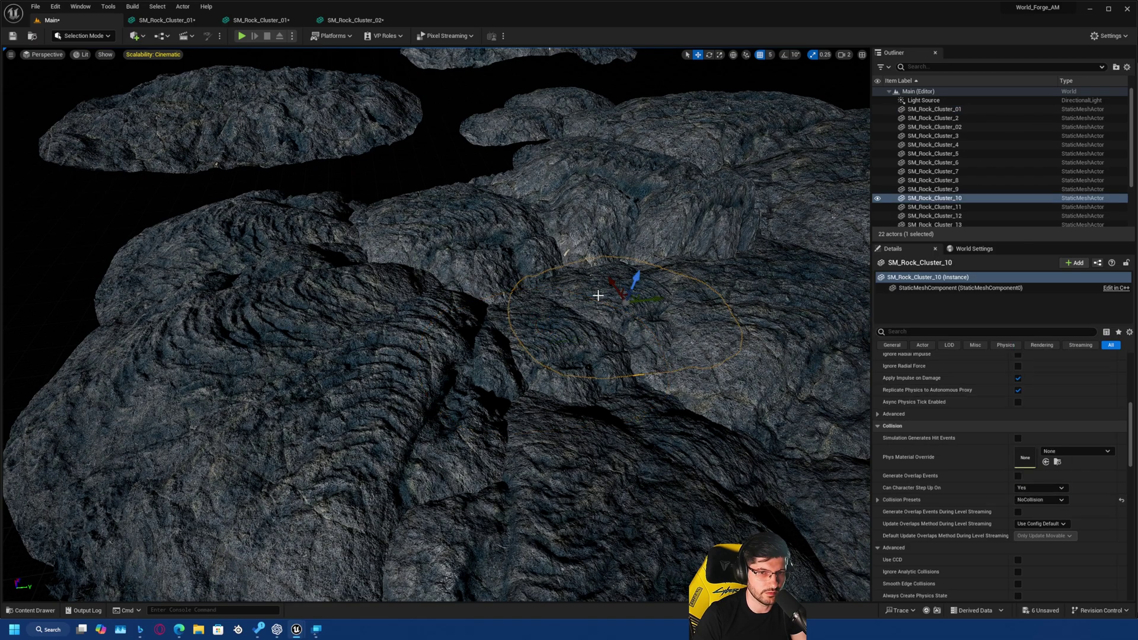
left_click(1048, 503)
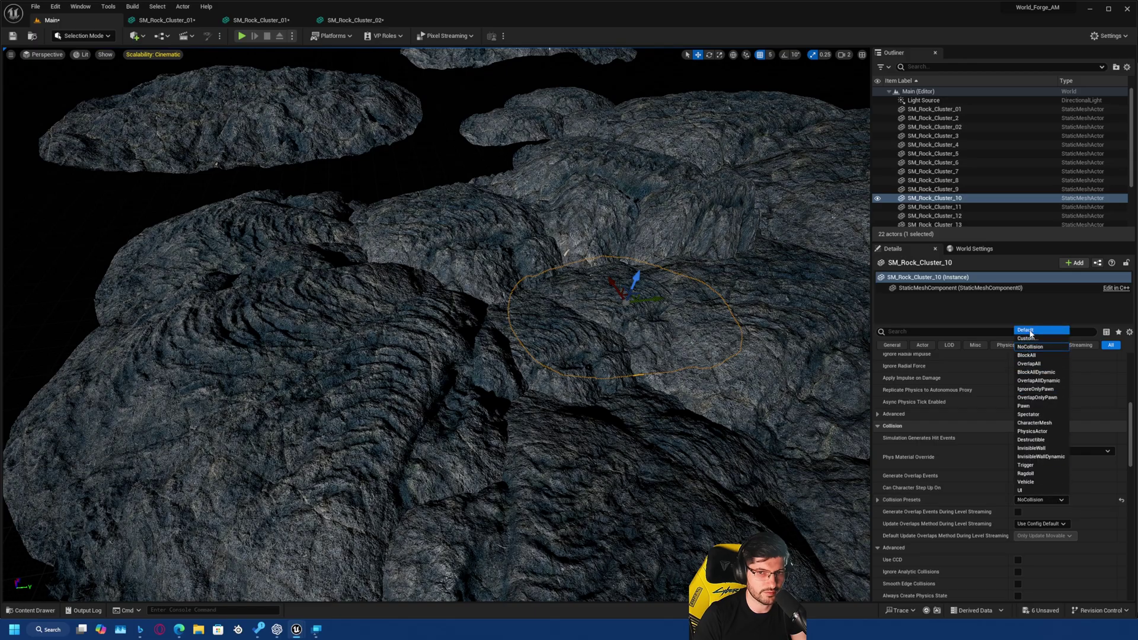
left_click(1031, 332)
right_click_drag(652, 285, 652, 237)
left_click(242, 35)
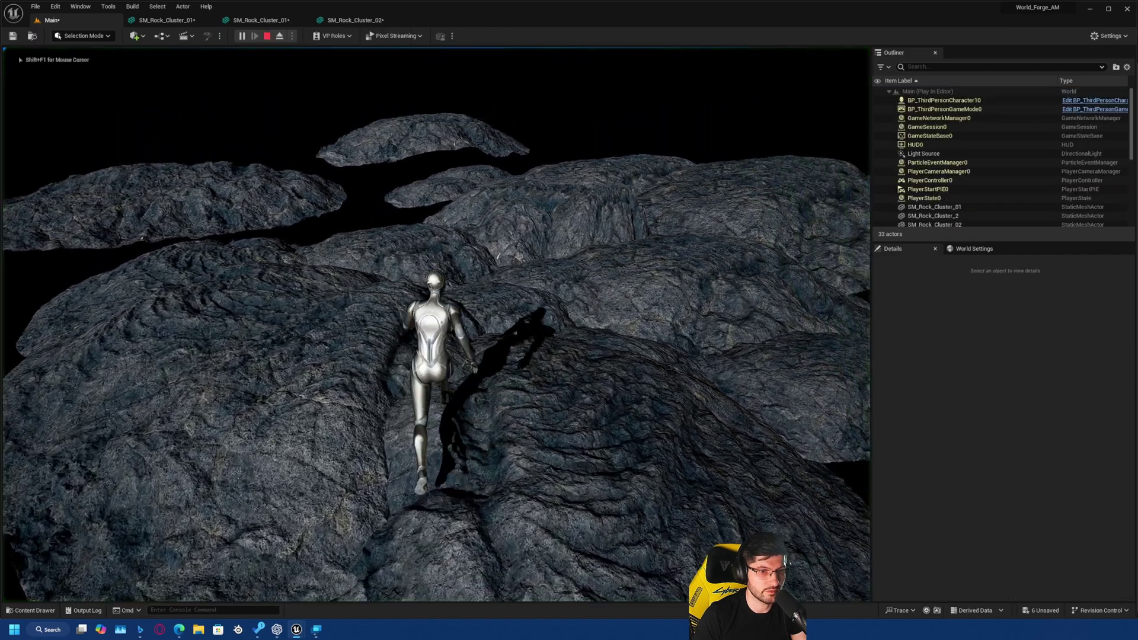
key("w")
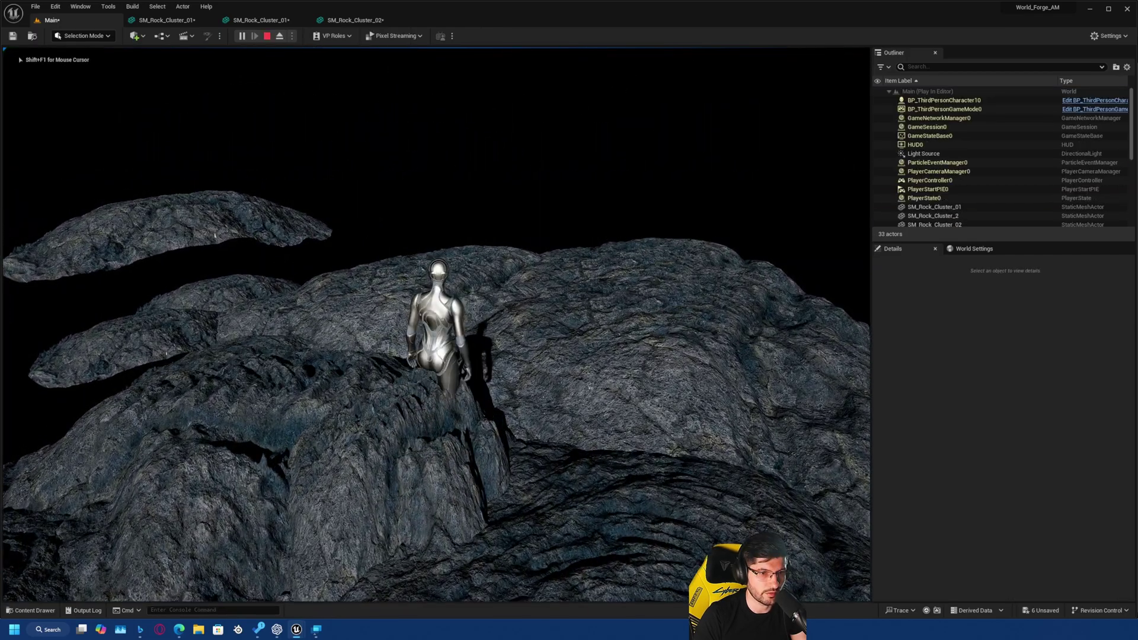
key("Escape")
Set the SM_Rock_Cluster_9 actor's collision preset to Default and check the preset of SM_Rock_Cluster_5.
key("f")
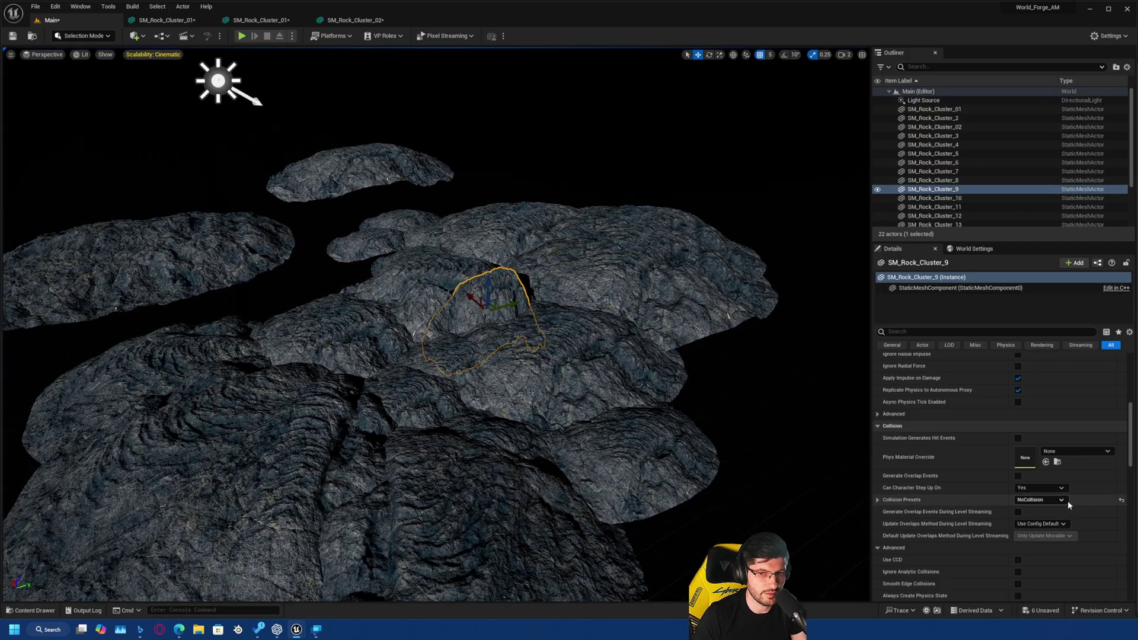
left_click(1061, 501)
left_click(1025, 330)
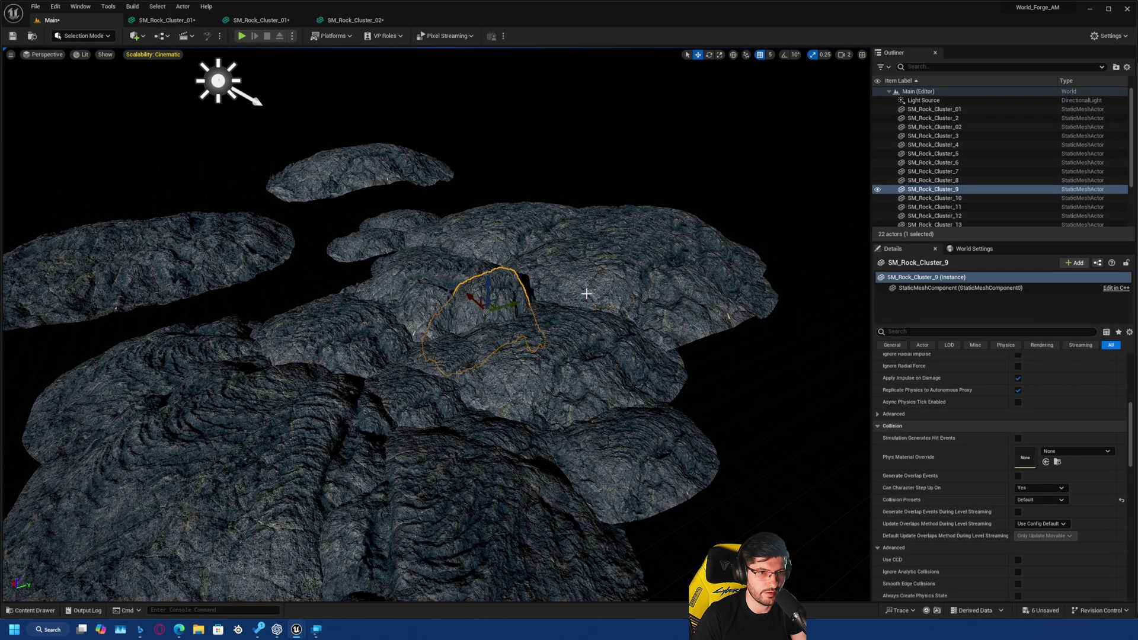
left_click(429, 307)
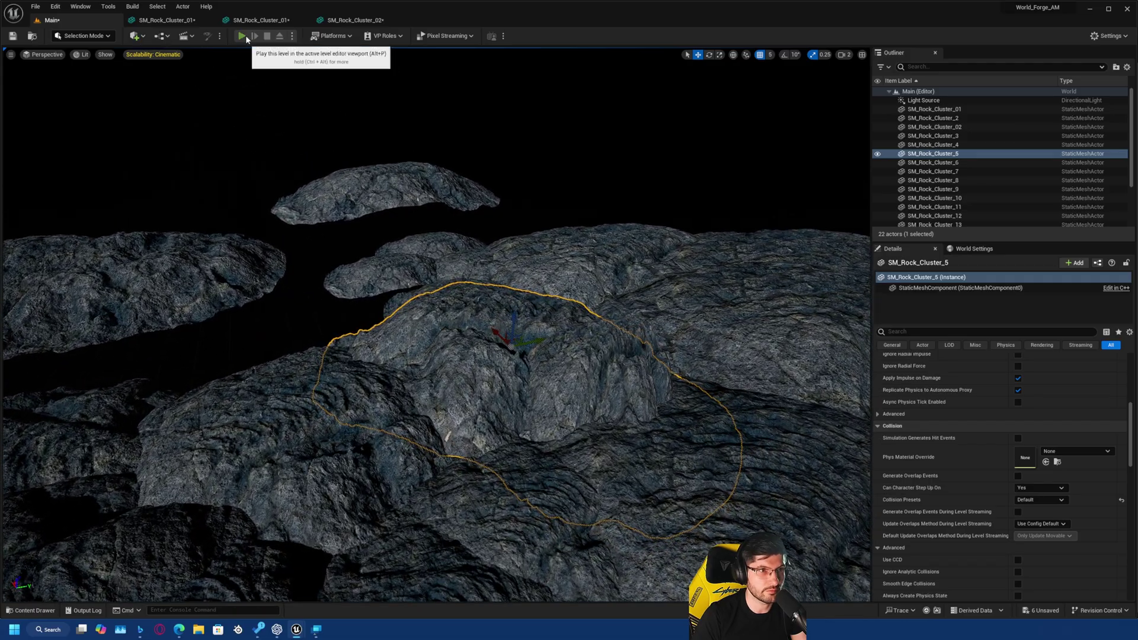
Playtest running and jumping across the rocks that use the Default collision preset.
left_click(242, 35)
key("w")
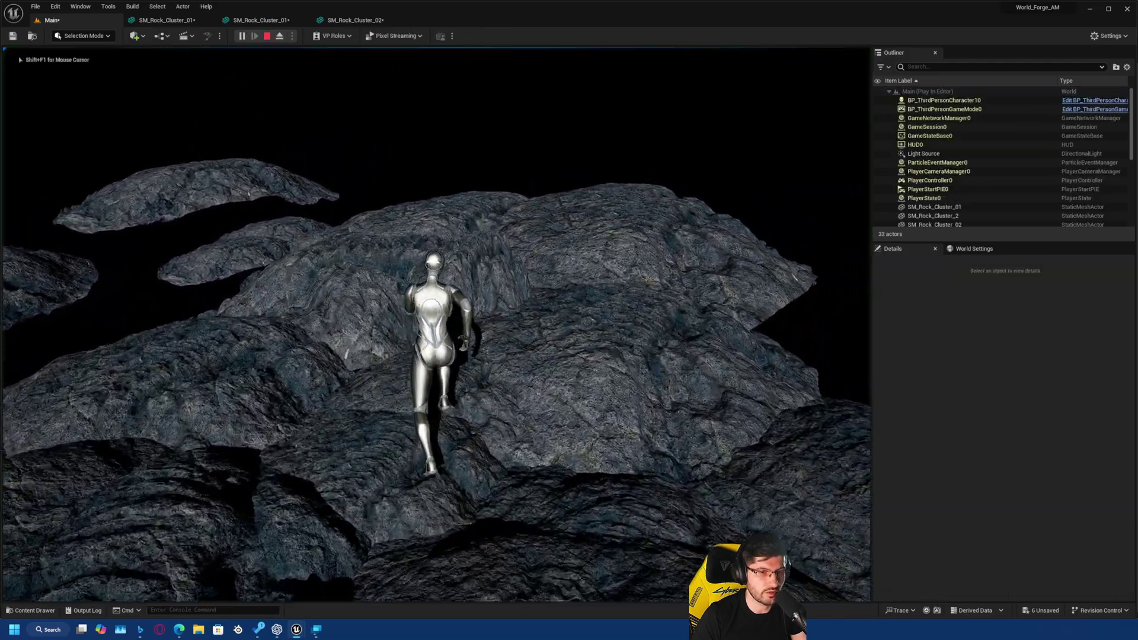
key("space")
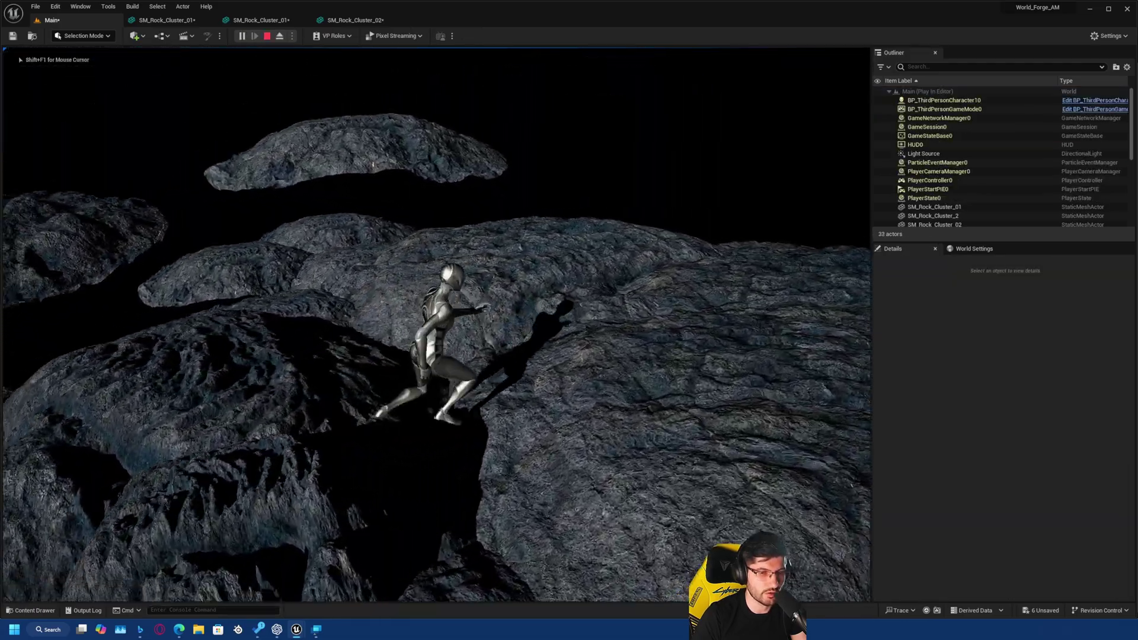
key("Escape")
Scale the SM_Rock_Cluster_7 actor vertically into a tall, steep peak.
key("s")
right_click_drag(470, 478, 521, 475)
left_click(470, 478)
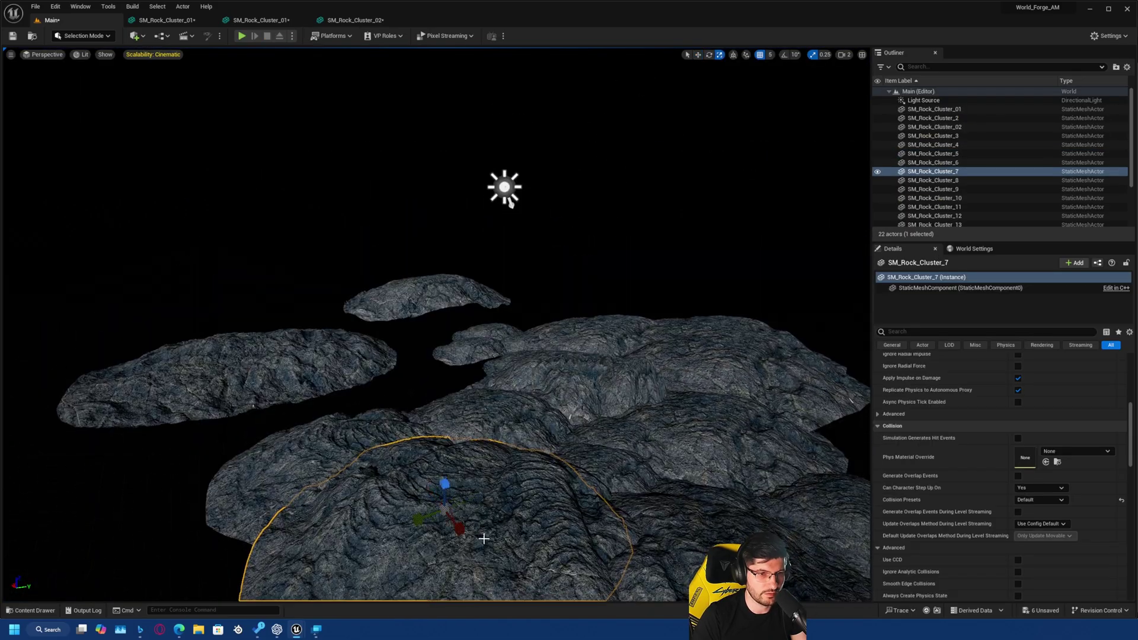
left_click_drag(445, 485, 305, 198)
right_click_drag(305, 198, 195, 196)
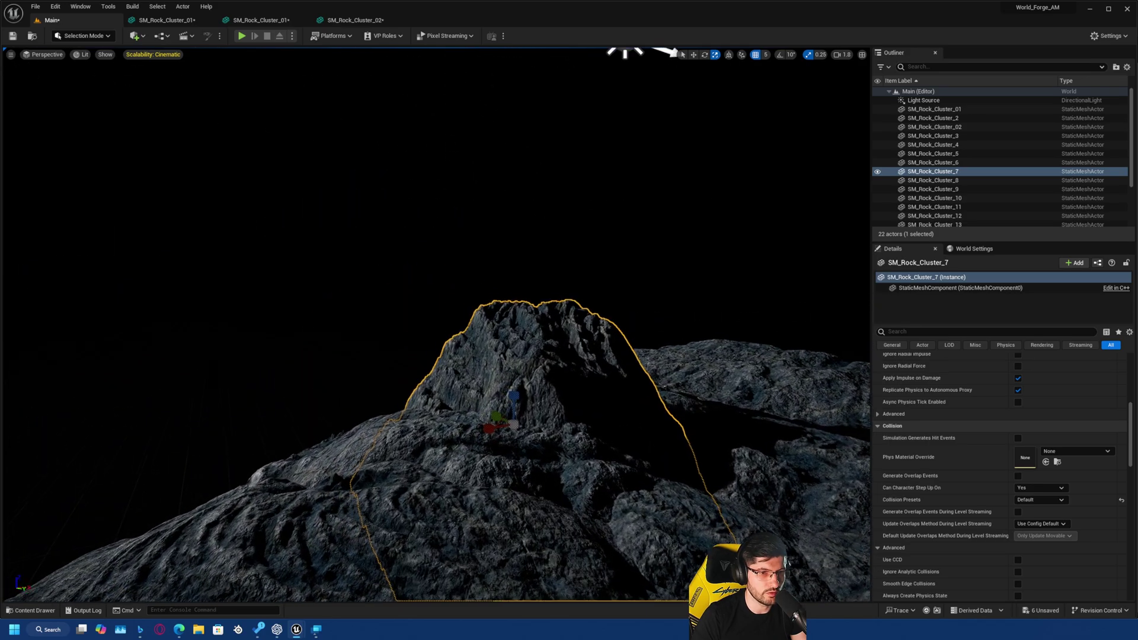
Playtest climbing and jumping onto the stretched SM_Rock_Cluster_7 peak to test its collision.
left_click(243, 35)
left_click(436, 320)
key("w")
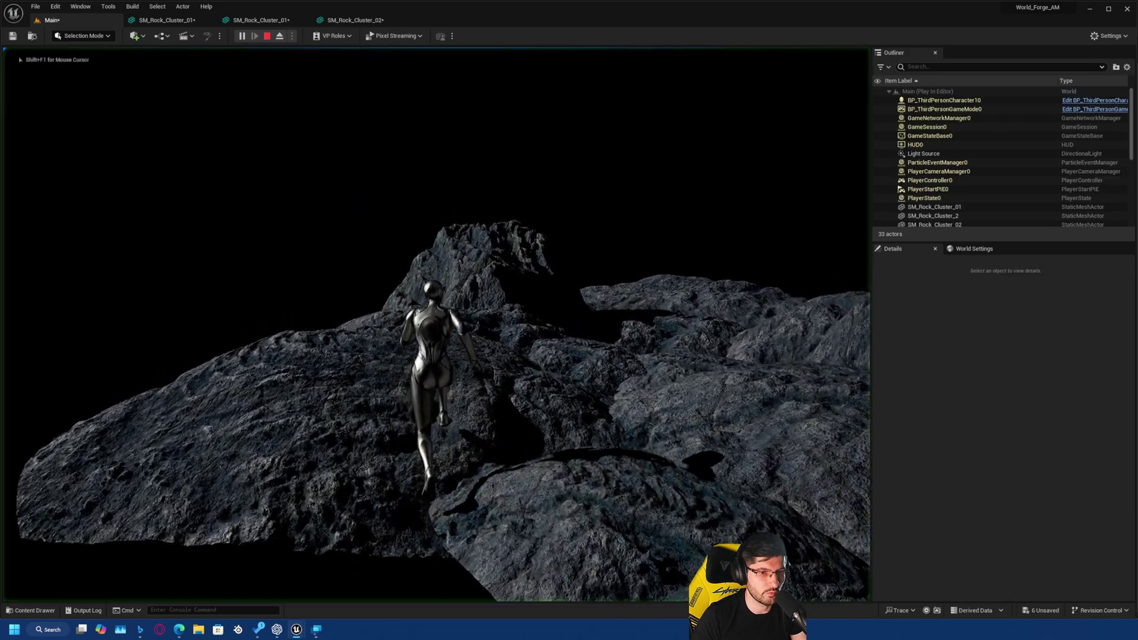
key("w")
key("space")
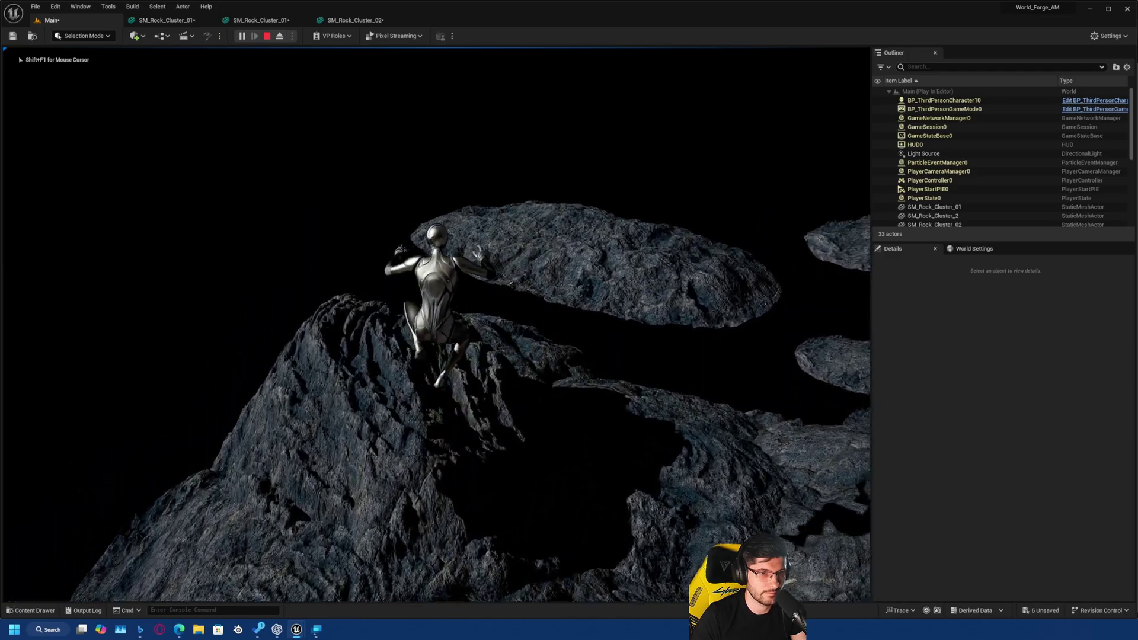